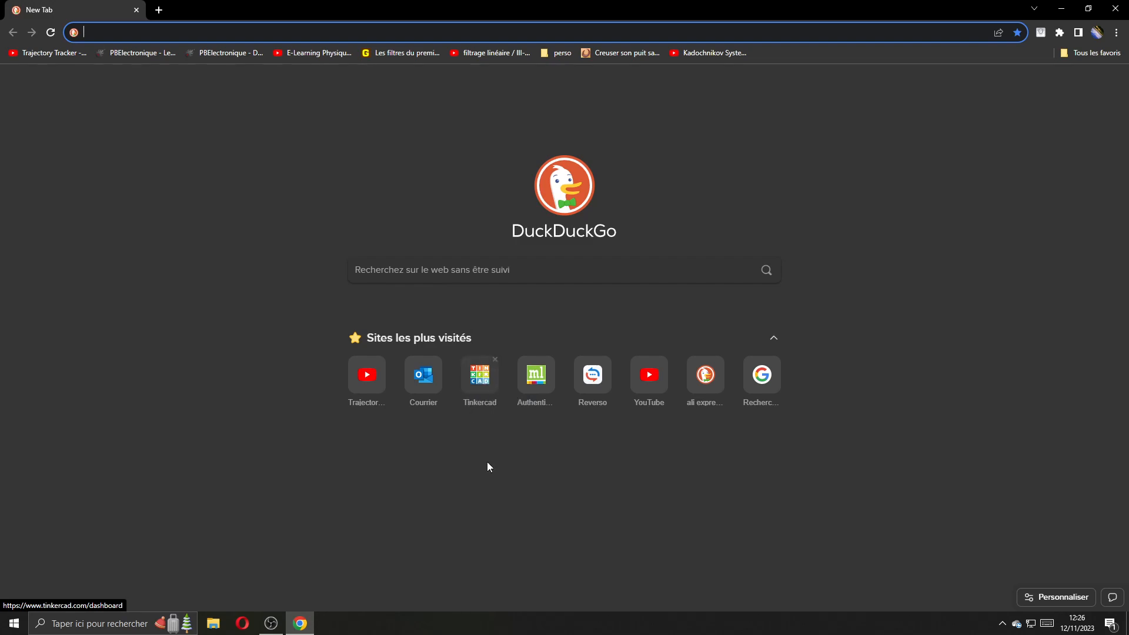
Step: Go to the Tinkercad dashboard and create a new 3D design
{"action": "left_click", "coordinate": [479, 380]}
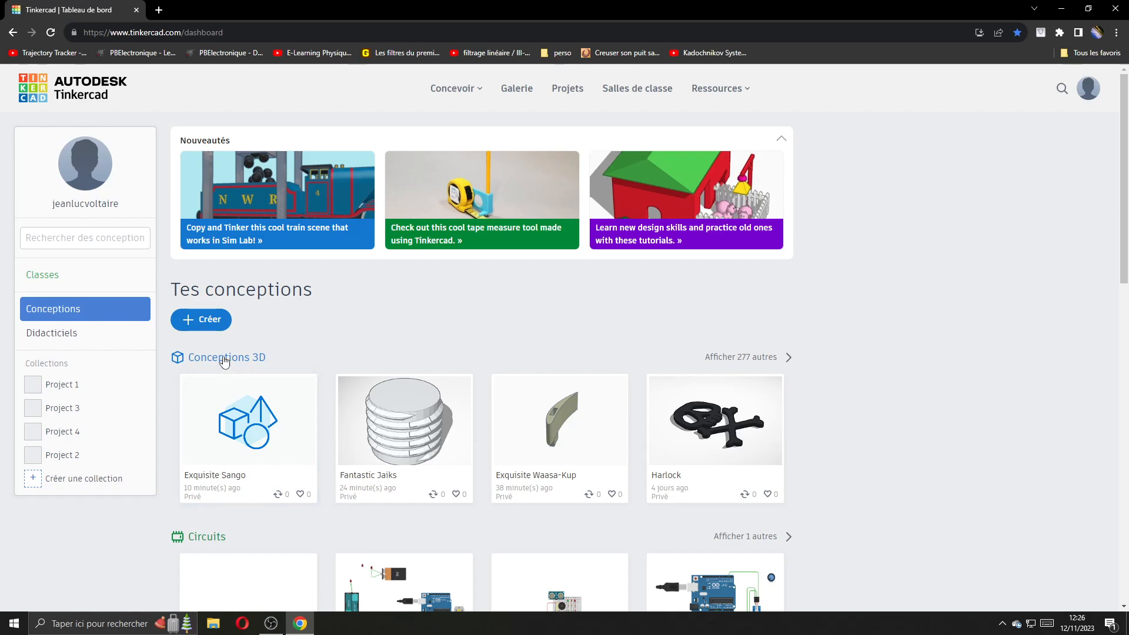
{"action": "left_click", "coordinate": [205, 323]}
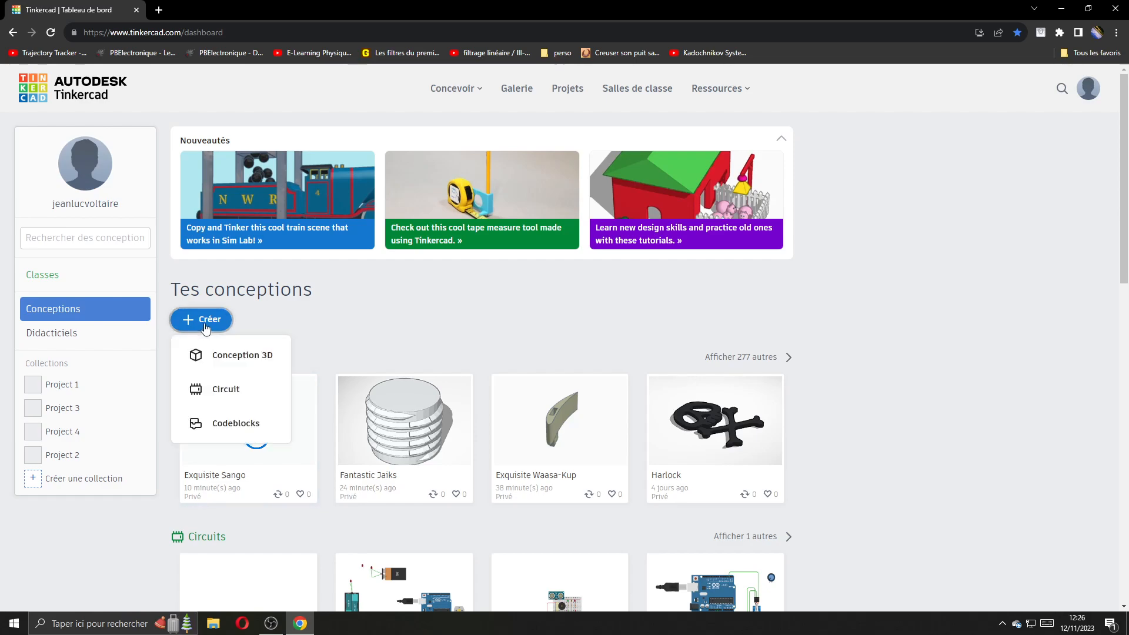
{"action": "left_click", "coordinate": [224, 356]}
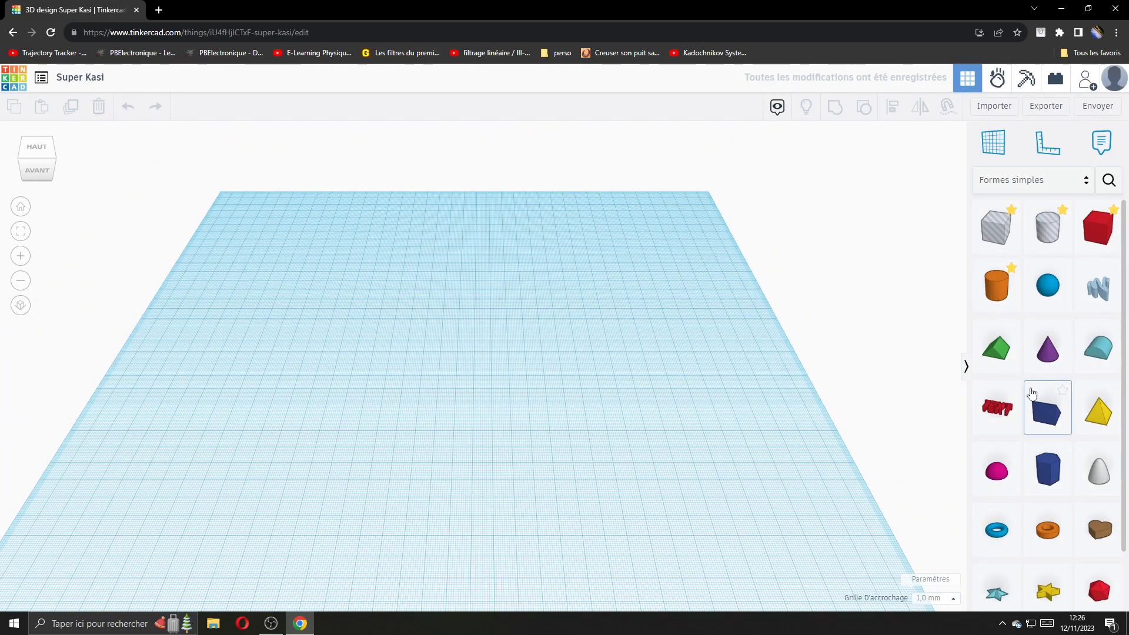
Step: Place a paraboloid near the middle of the workplane and a six-sided polygon to its left
{"action": "scroll", "coordinate": [1042, 436], "scroll_direction": "down", "scroll_amount": 1}
{"action": "scroll", "coordinate": [1023, 353], "scroll_direction": "up", "scroll_amount": 1}
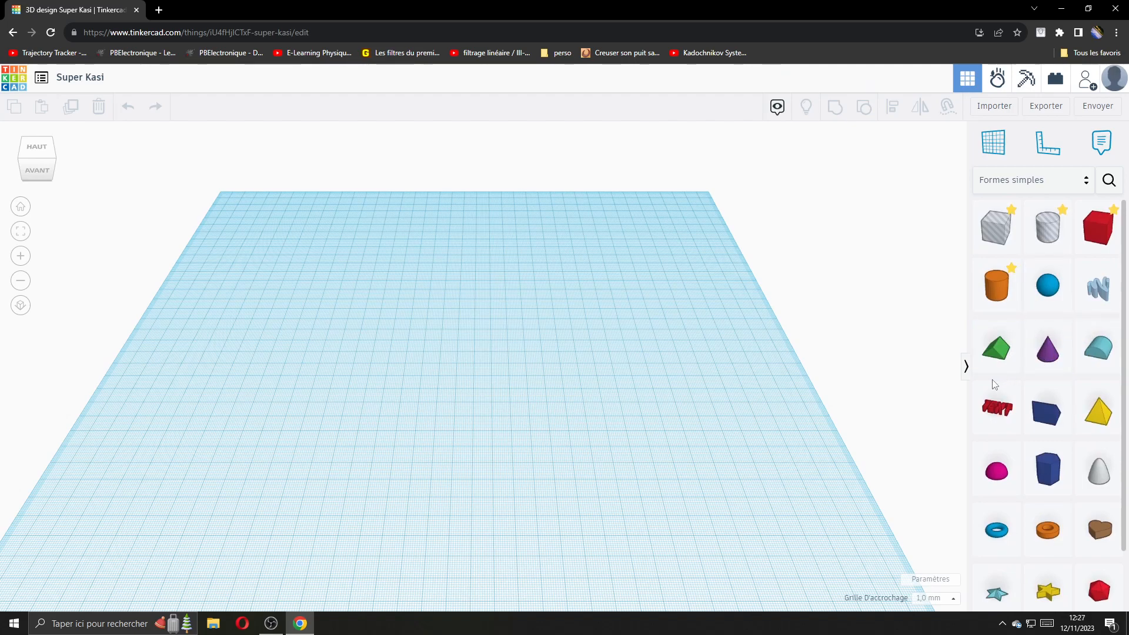
{"action": "left_click_drag", "start_coordinate": [1098, 470], "coordinate": [530, 399]}
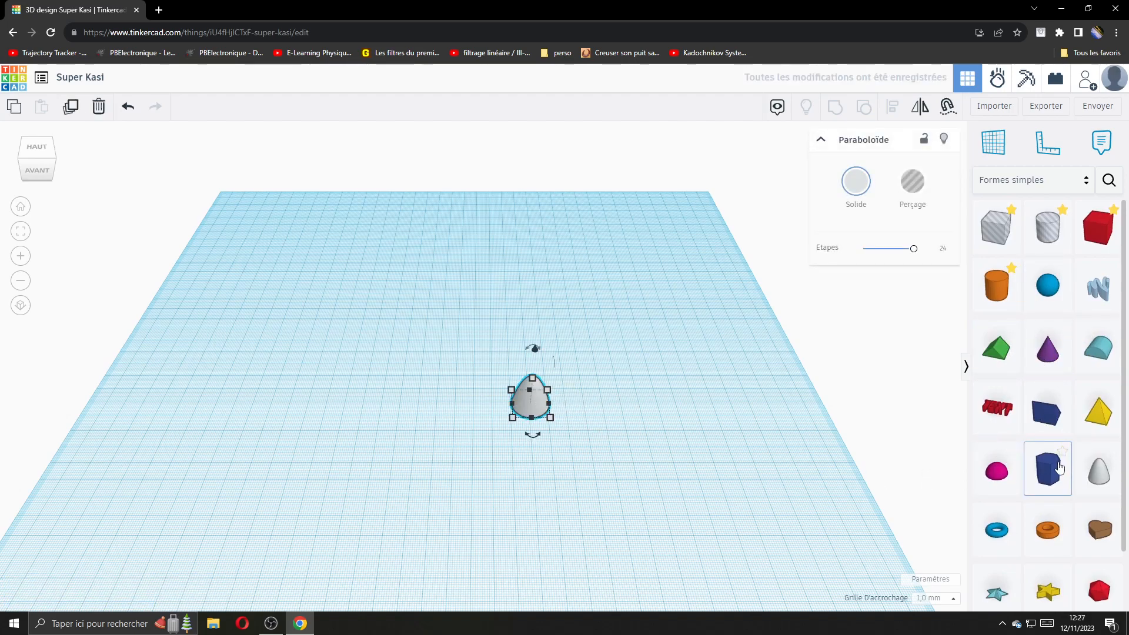
{"action": "left_click_drag", "start_coordinate": [980, 459], "coordinate": [359, 351]}
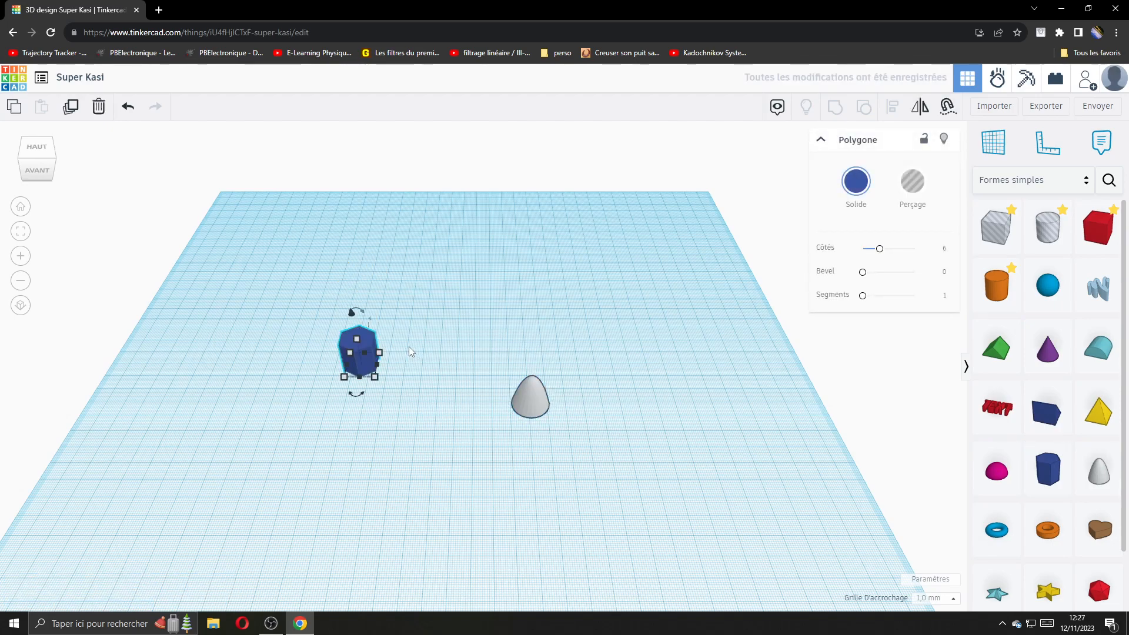
{"action": "scroll", "coordinate": [994, 451], "scroll_direction": "down", "scroll_amount": 3}
{"action": "scroll", "coordinate": [1058, 365], "scroll_direction": "up", "scroll_amount": 3}
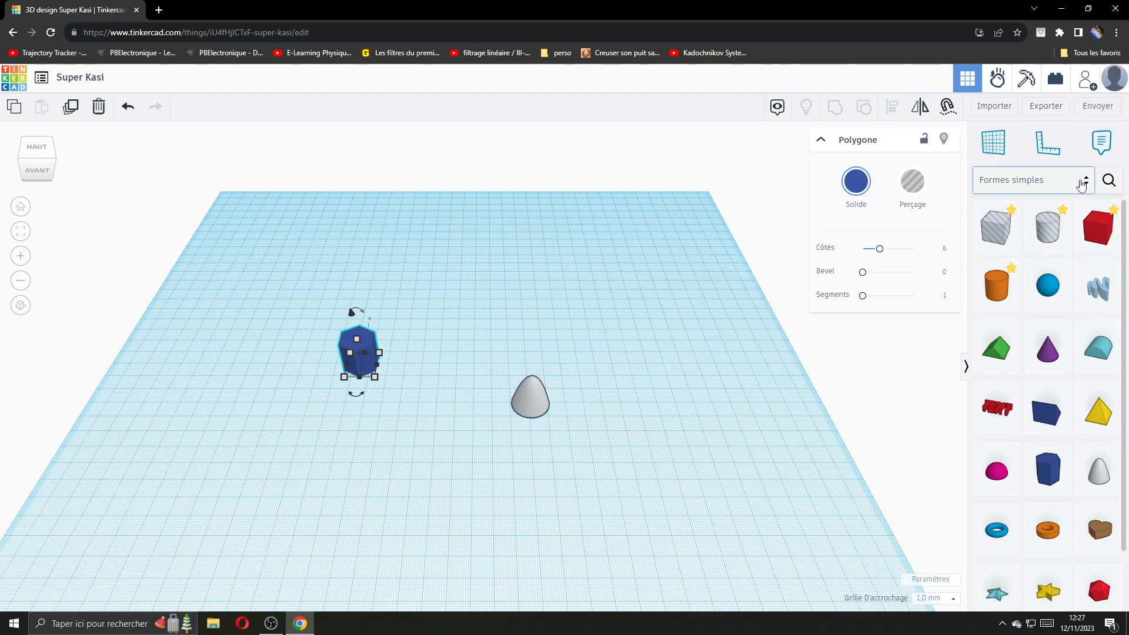
Step: Add a snap-fit gear from the Matériel shape collection to the rear right area of the workplane
{"action": "left_click", "coordinate": [1086, 181]}
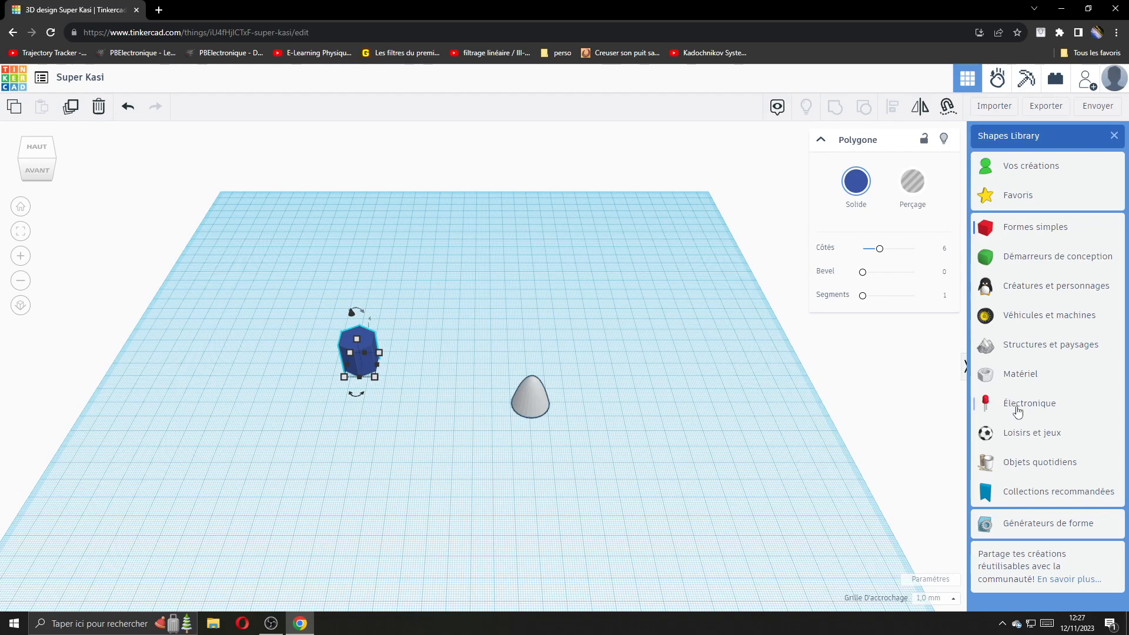
{"action": "left_click", "coordinate": [1020, 374]}
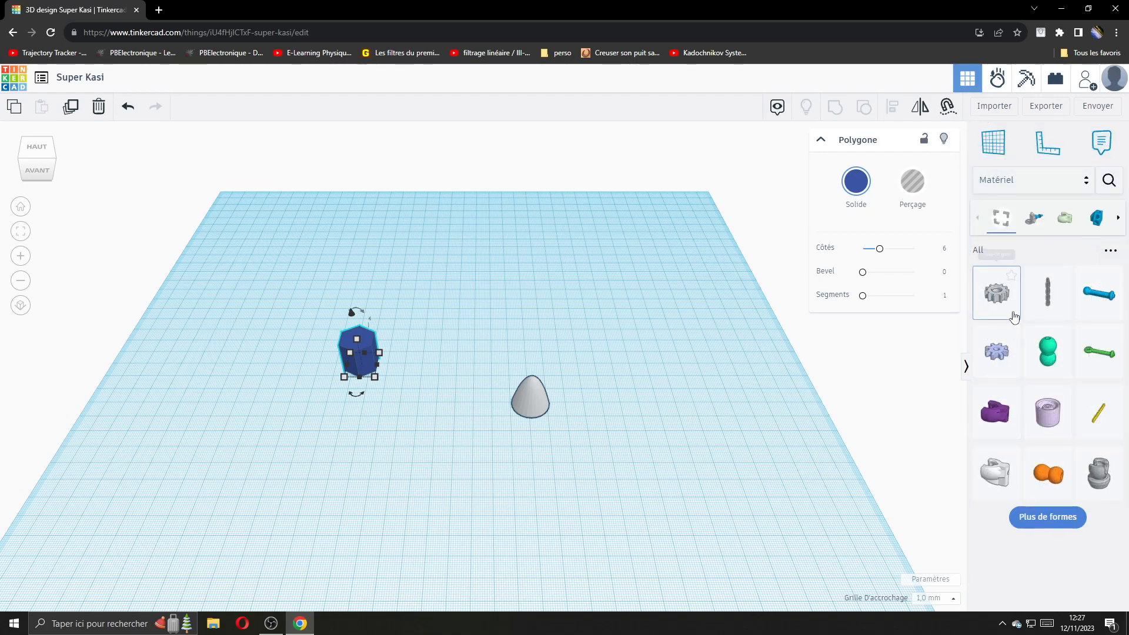
{"action": "left_click", "coordinate": [995, 294]}
{"action": "left_click", "coordinate": [599, 291]}
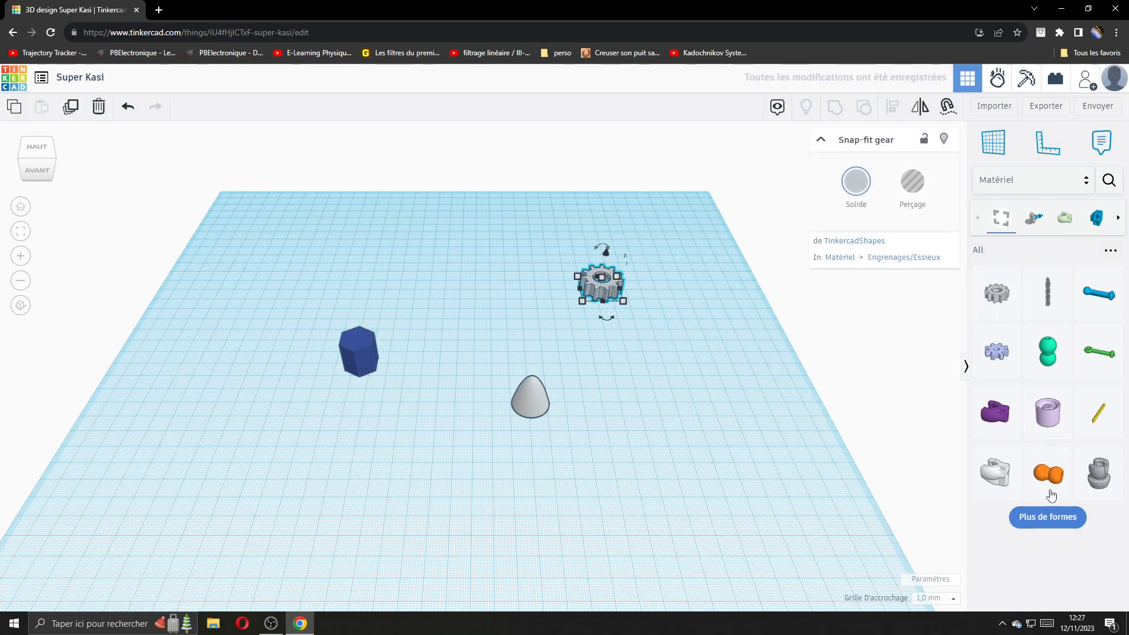
Step: Add a Filetage ISO thread from the Générateurs de forme collection to the right of the paraboloid
{"action": "left_click", "coordinate": [1038, 520]}
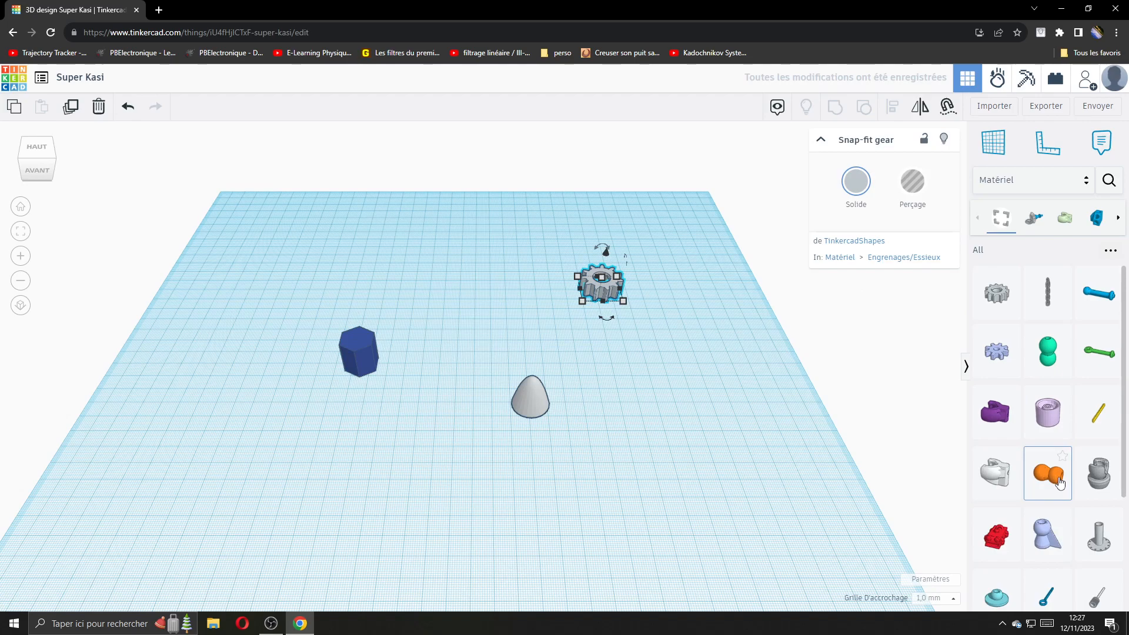
{"action": "scroll", "coordinate": [1055, 479], "scroll_direction": "down", "scroll_amount": 3}
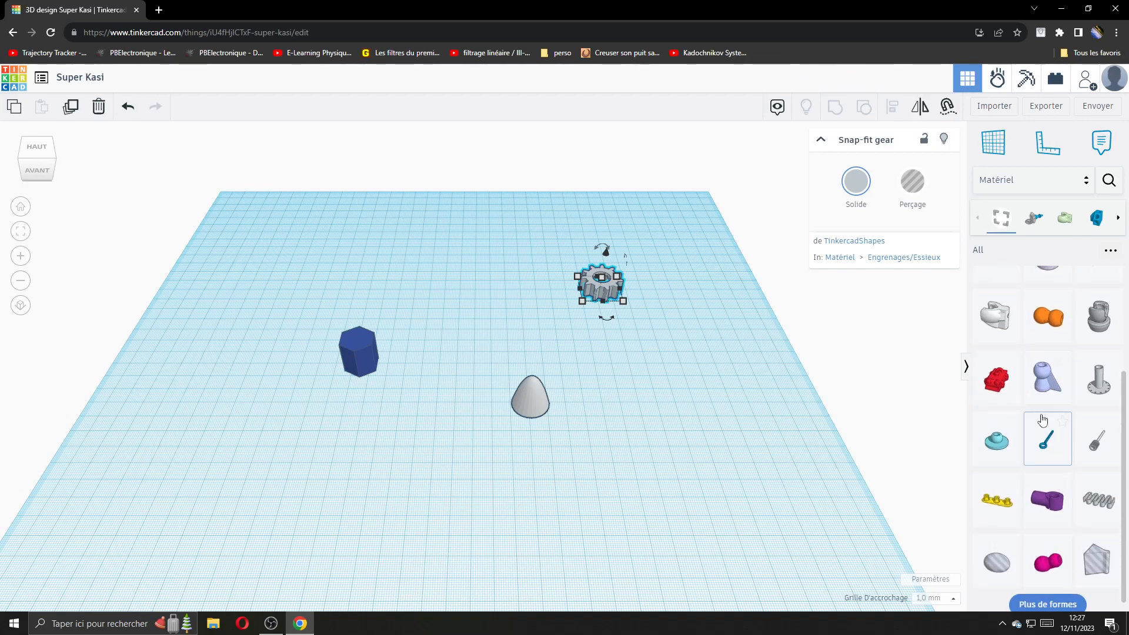
{"action": "scroll", "coordinate": [1042, 417], "scroll_direction": "down", "scroll_amount": 1}
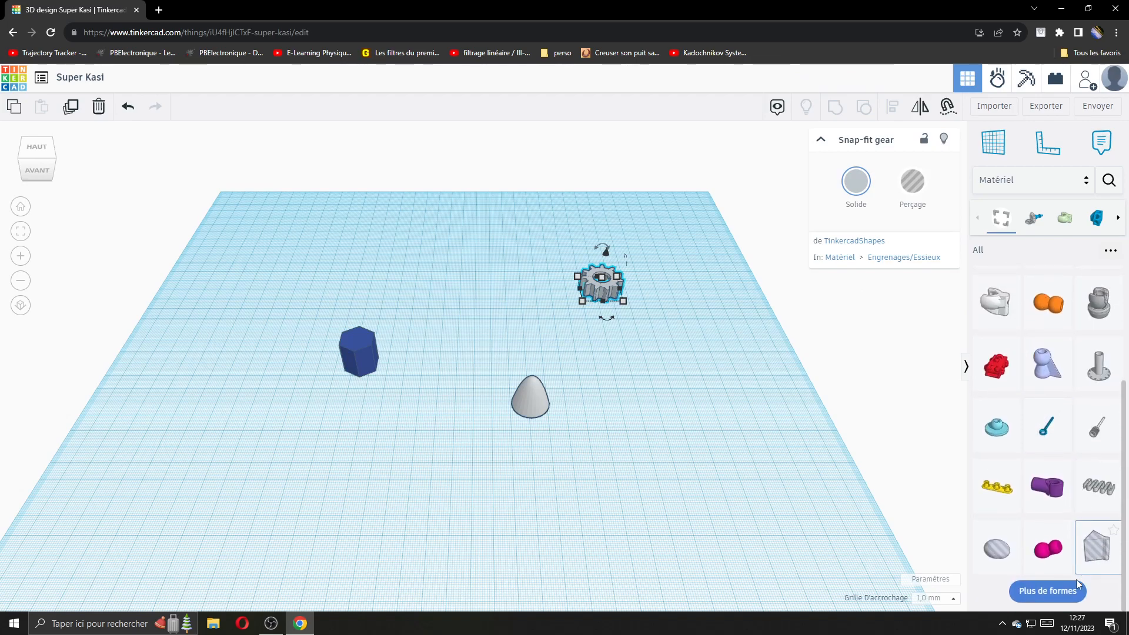
{"action": "scroll", "coordinate": [1076, 558], "scroll_direction": "up", "scroll_amount": 3}
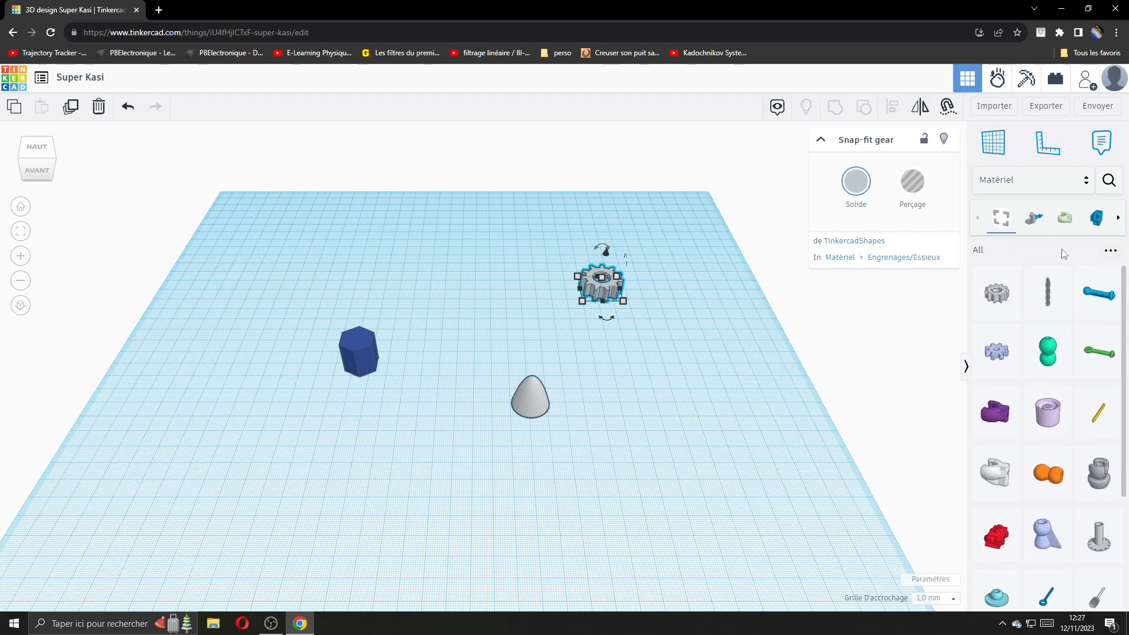
{"action": "left_click", "coordinate": [1085, 181]}
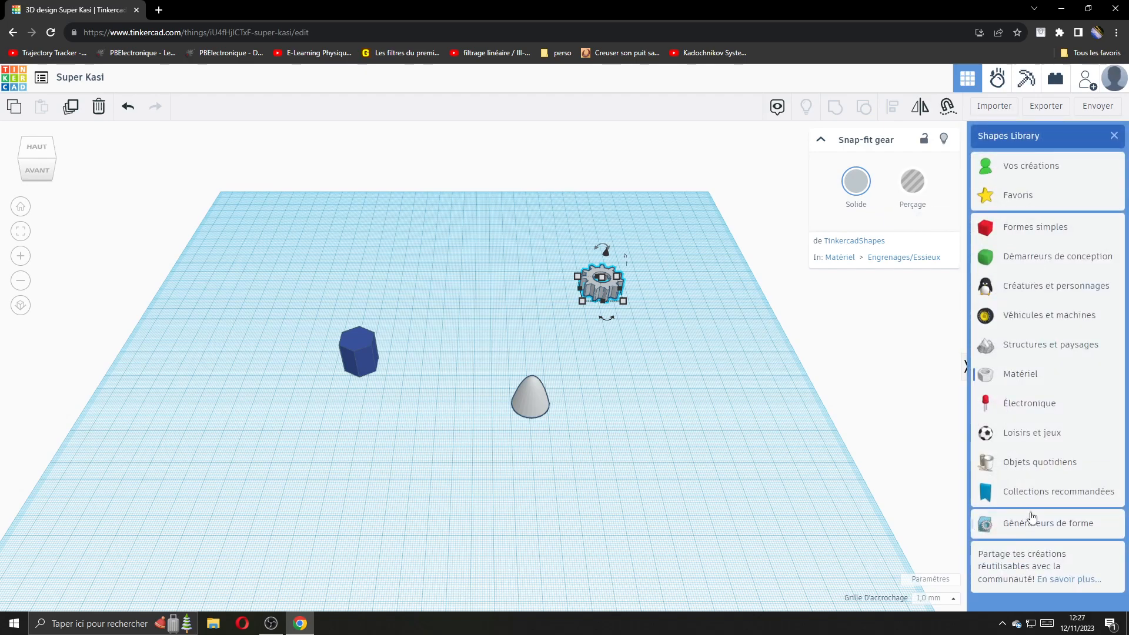
{"action": "left_click", "coordinate": [1030, 524]}
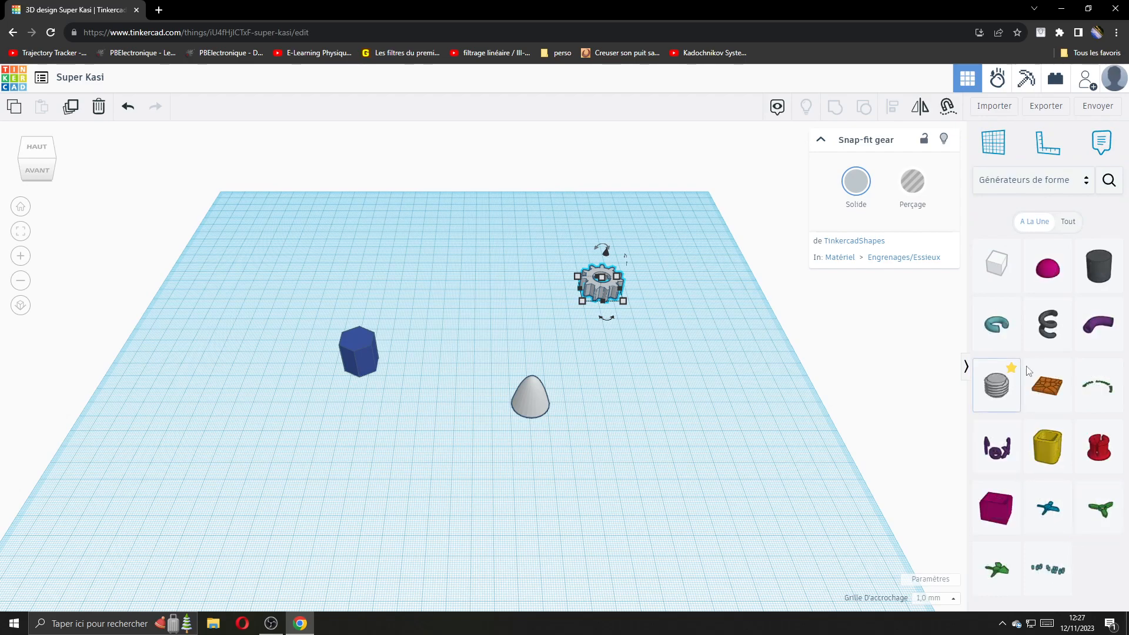
{"action": "left_click", "coordinate": [999, 392]}
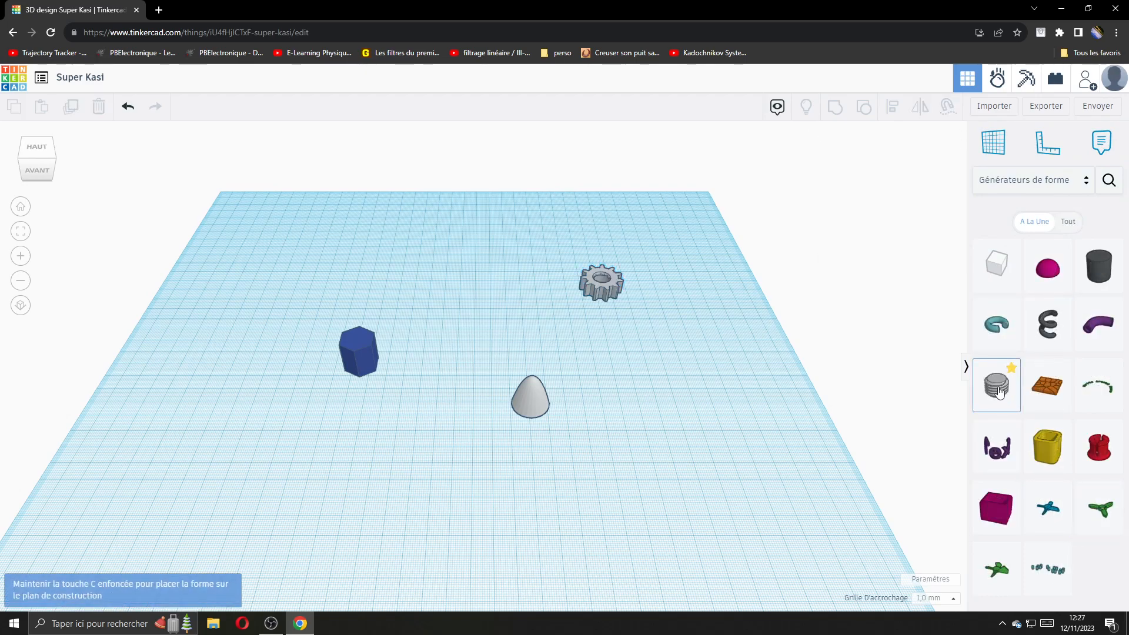
{"action": "left_click", "coordinate": [693, 386]}
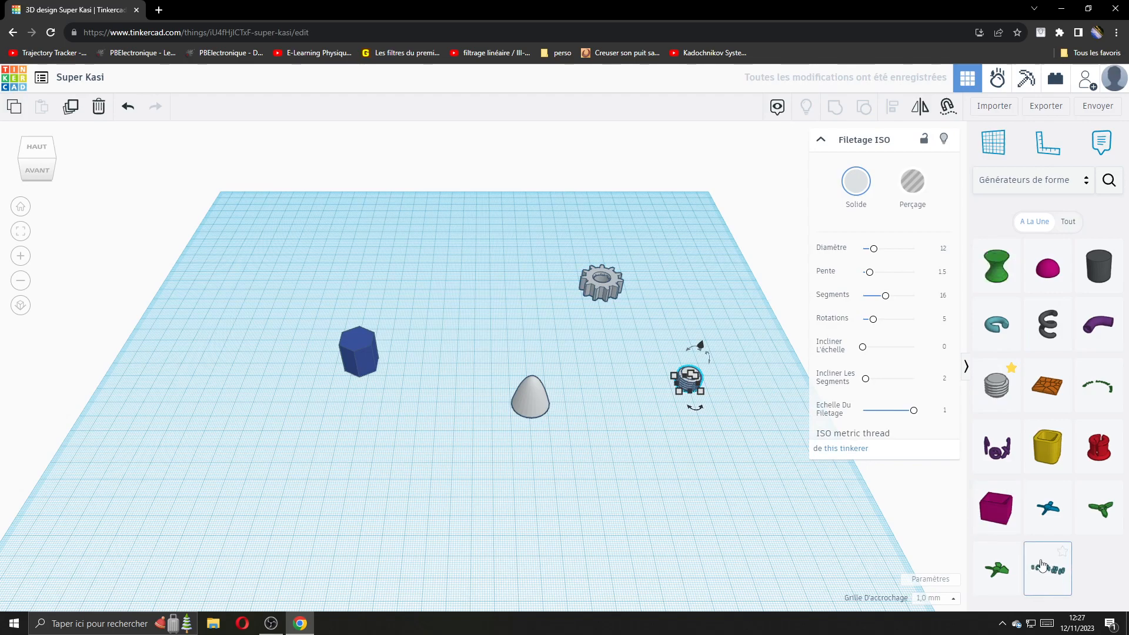
Step: Show all the shape generators and place a UsefulGear in front of the ISO thread
{"action": "left_click", "coordinate": [1070, 223]}
{"action": "left_click", "coordinate": [1046, 434]}
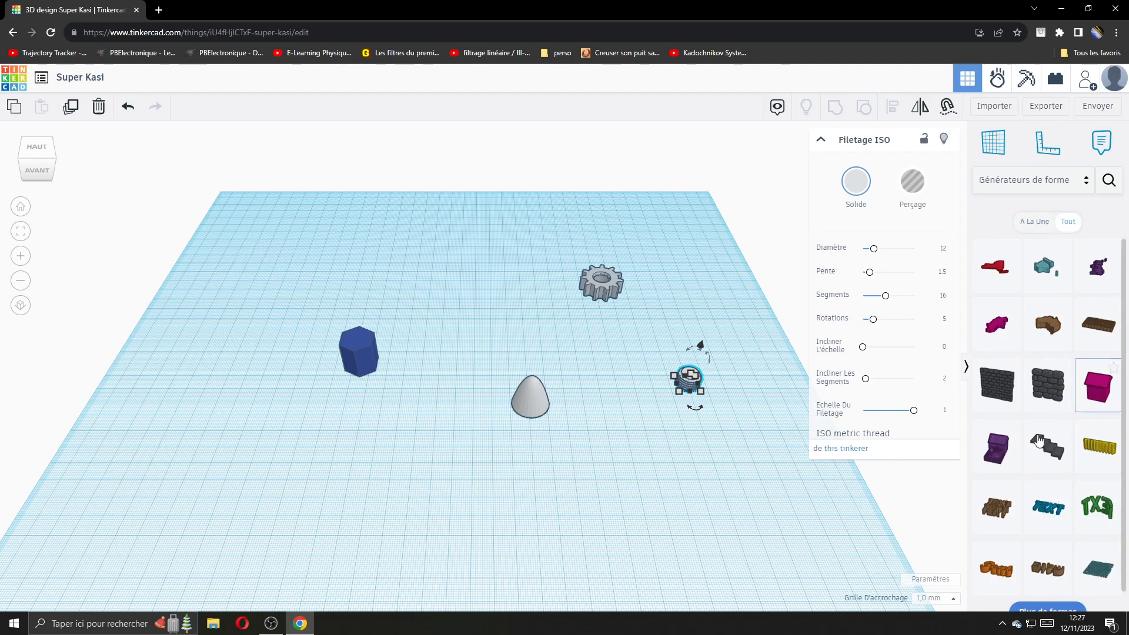
{"action": "scroll", "coordinate": [1058, 499], "scroll_direction": "down", "scroll_amount": 1}
{"action": "left_click", "coordinate": [1055, 591]}
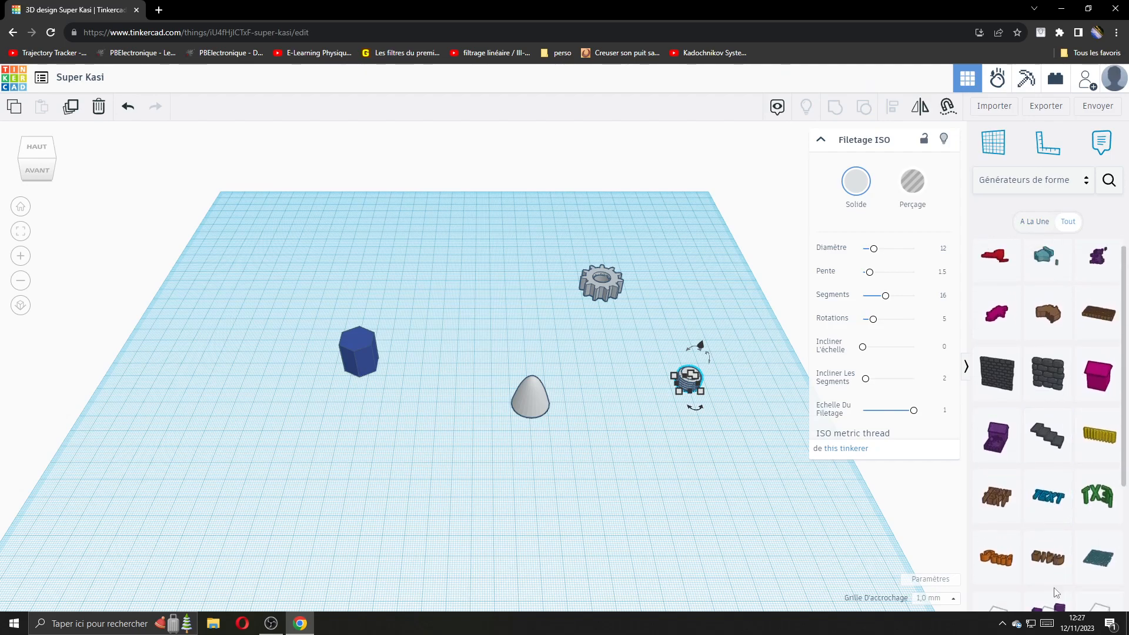
{"action": "scroll", "coordinate": [1052, 512], "scroll_direction": "down", "scroll_amount": 3}
{"action": "left_click_drag", "start_coordinate": [1098, 547], "coordinate": [683, 458]}
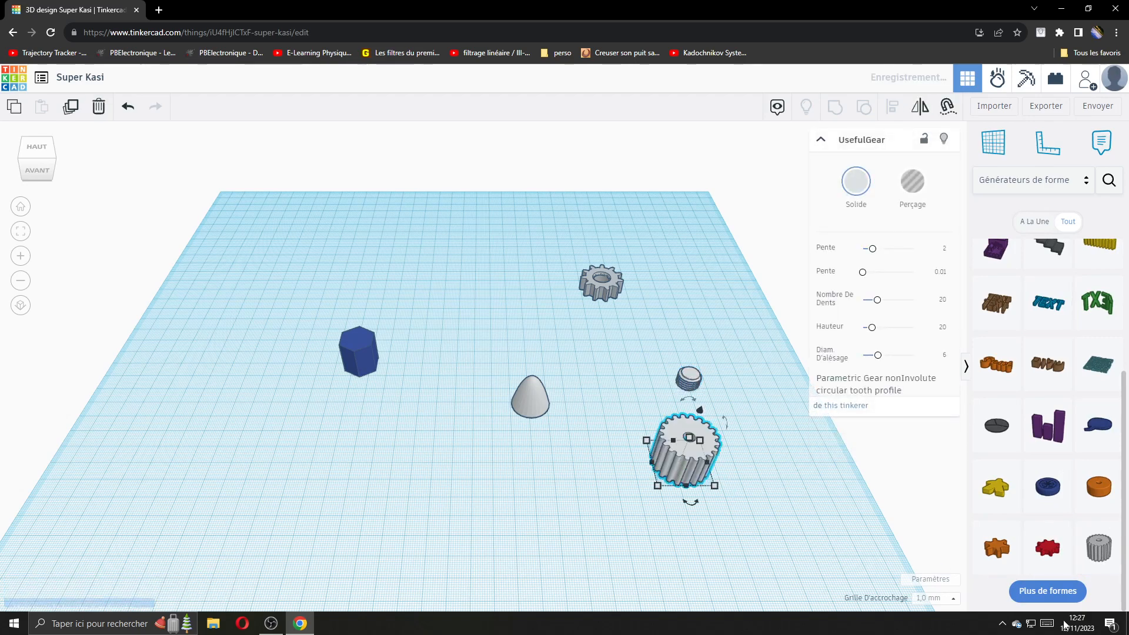
Step: Load more shape generators and place a cone metric gear in front of the paraboloid
{"action": "scroll", "coordinate": [1056, 569], "scroll_direction": "down", "scroll_amount": 1}
{"action": "left_click", "coordinate": [1052, 586]}
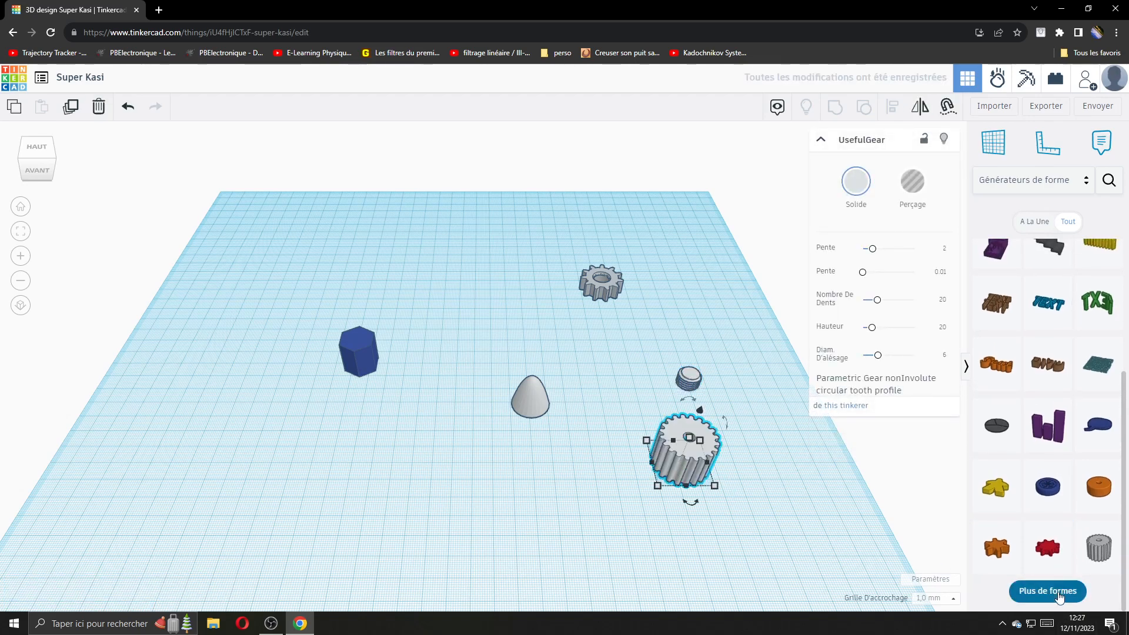
{"action": "scroll", "coordinate": [1043, 558], "scroll_direction": "down", "scroll_amount": 3}
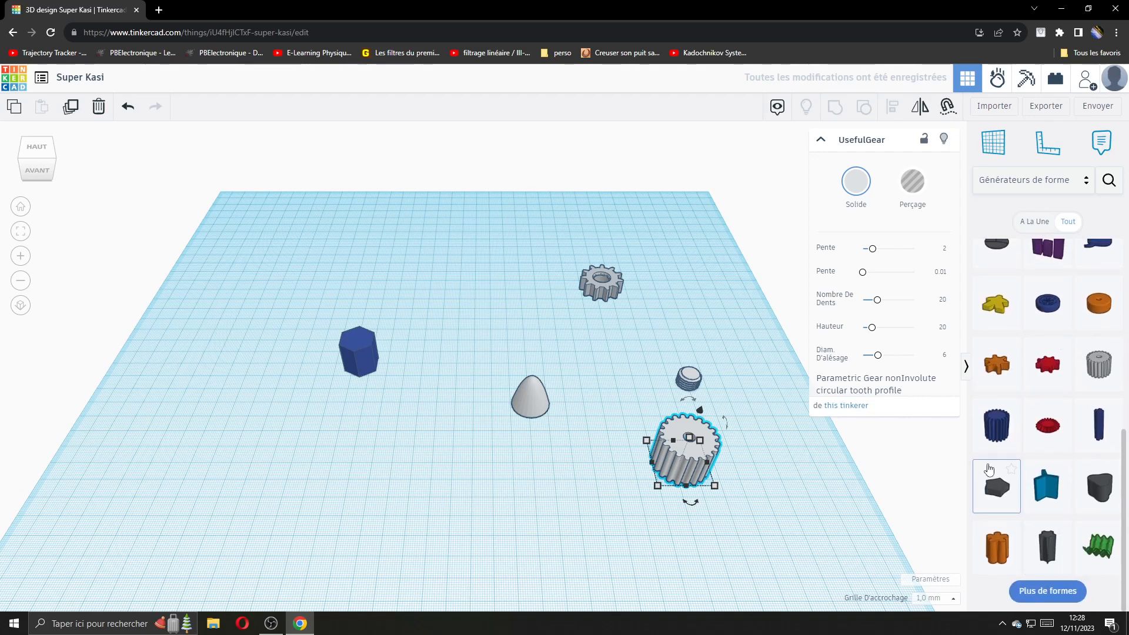
{"action": "left_click_drag", "start_coordinate": [1047, 424], "coordinate": [533, 489]}
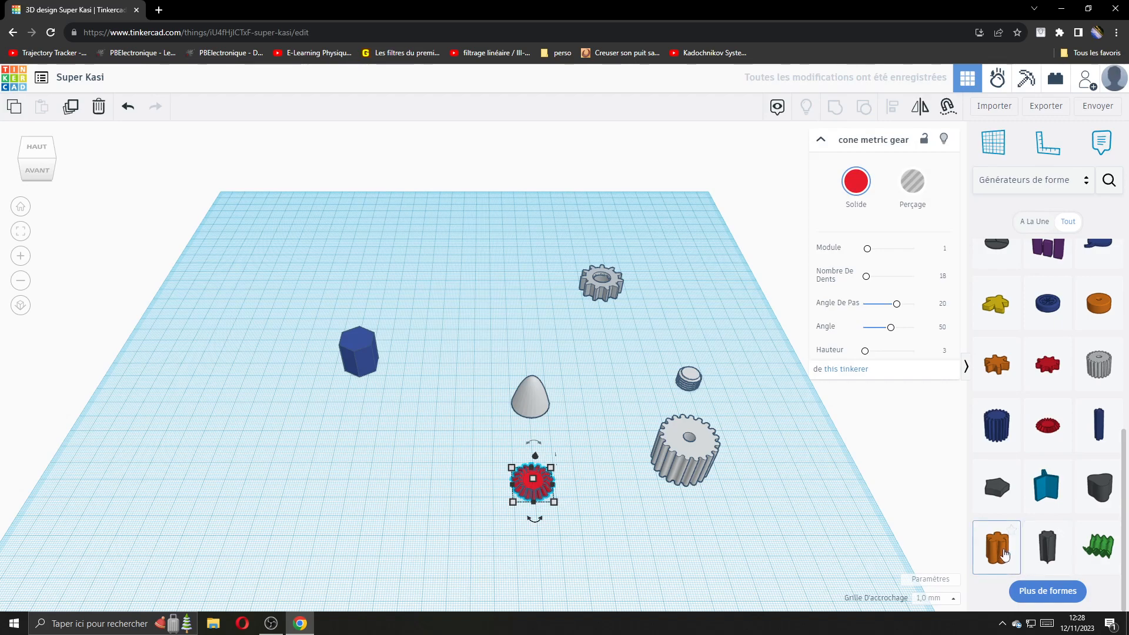
Step: Place the yellow cremallera rack to the left of the cone gear and clear the selection
{"action": "scroll", "coordinate": [1025, 565], "scroll_direction": "up", "scroll_amount": 3}
{"action": "scroll", "coordinate": [1025, 565], "scroll_direction": "up", "scroll_amount": 2}
{"action": "scroll", "coordinate": [1025, 566], "scroll_direction": "up", "scroll_amount": 2}
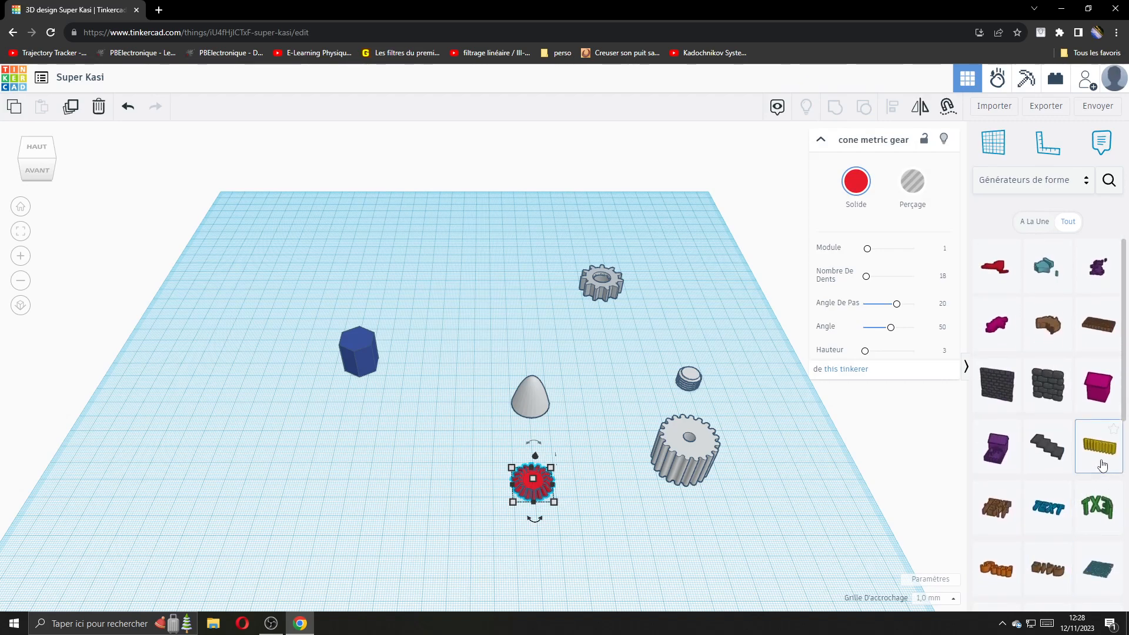
{"action": "left_click_drag", "start_coordinate": [1099, 447], "coordinate": [388, 472]}
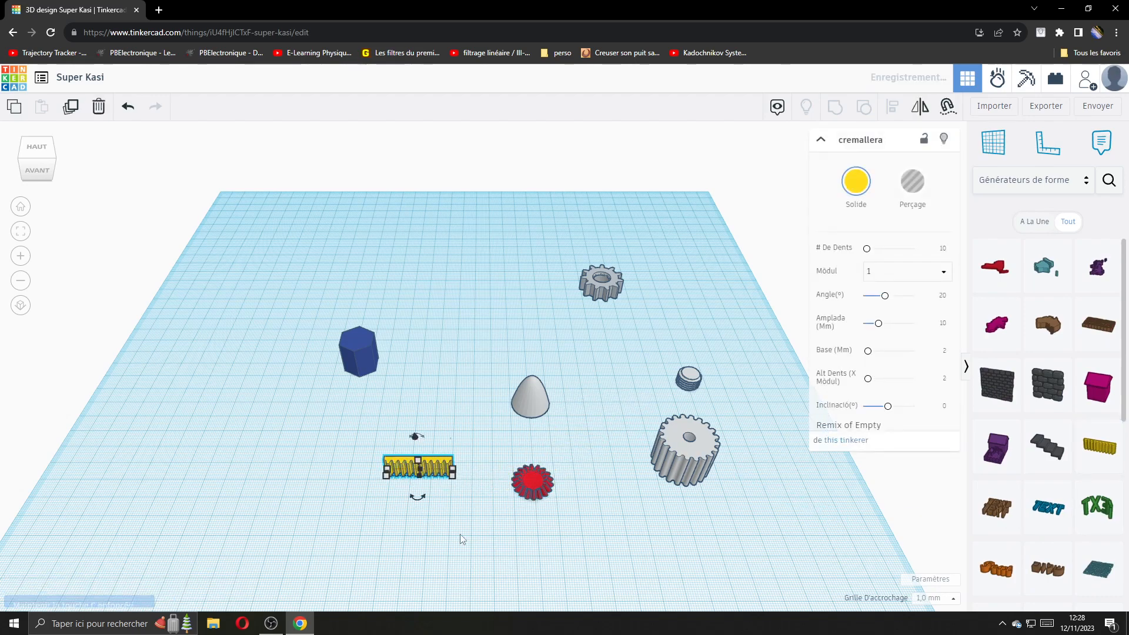
{"action": "scroll", "coordinate": [612, 562], "scroll_direction": "up", "scroll_amount": 2}
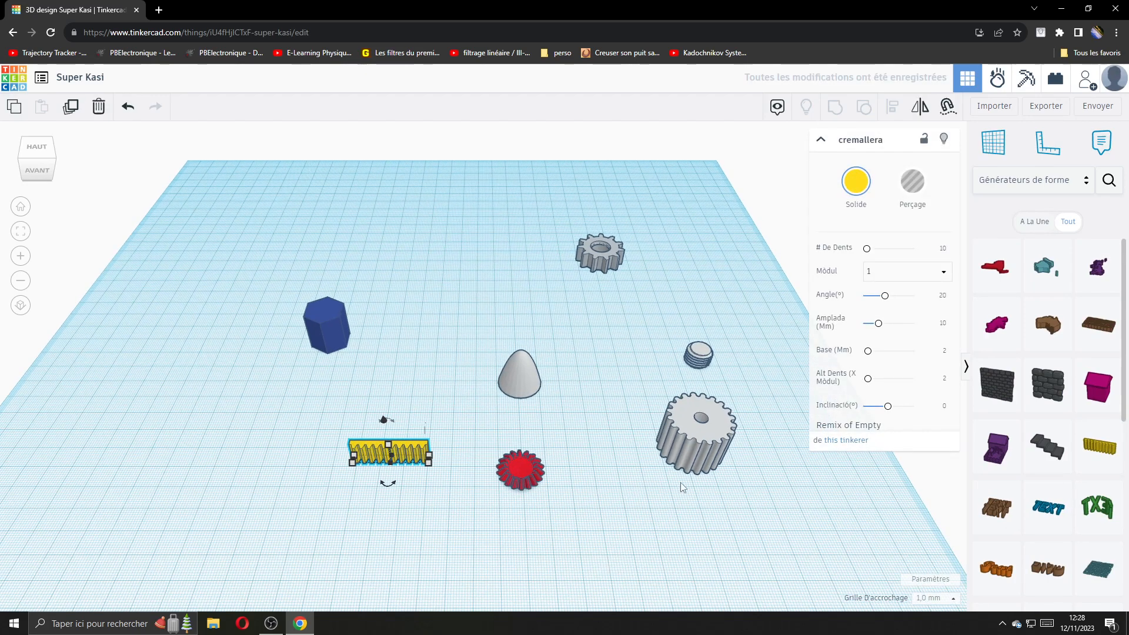
{"action": "left_click", "coordinate": [678, 287]}
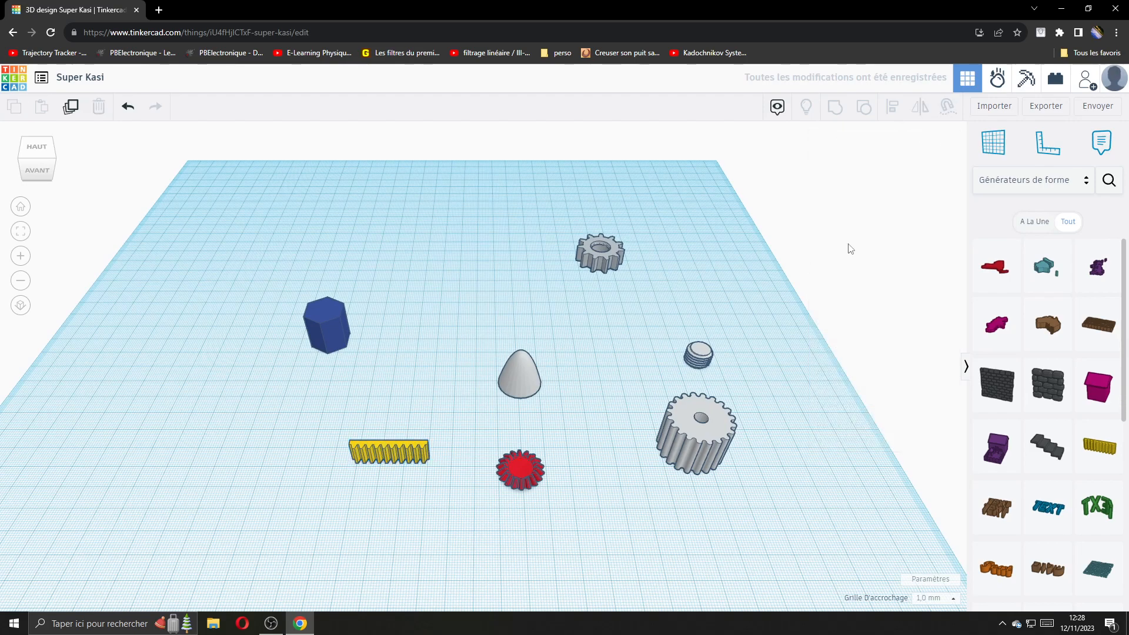
Step: Return to the Formes simples collection and place a solid red box behind the paraboloid and polygon
{"action": "left_click", "coordinate": [1088, 185]}
{"action": "left_click", "coordinate": [1023, 230]}
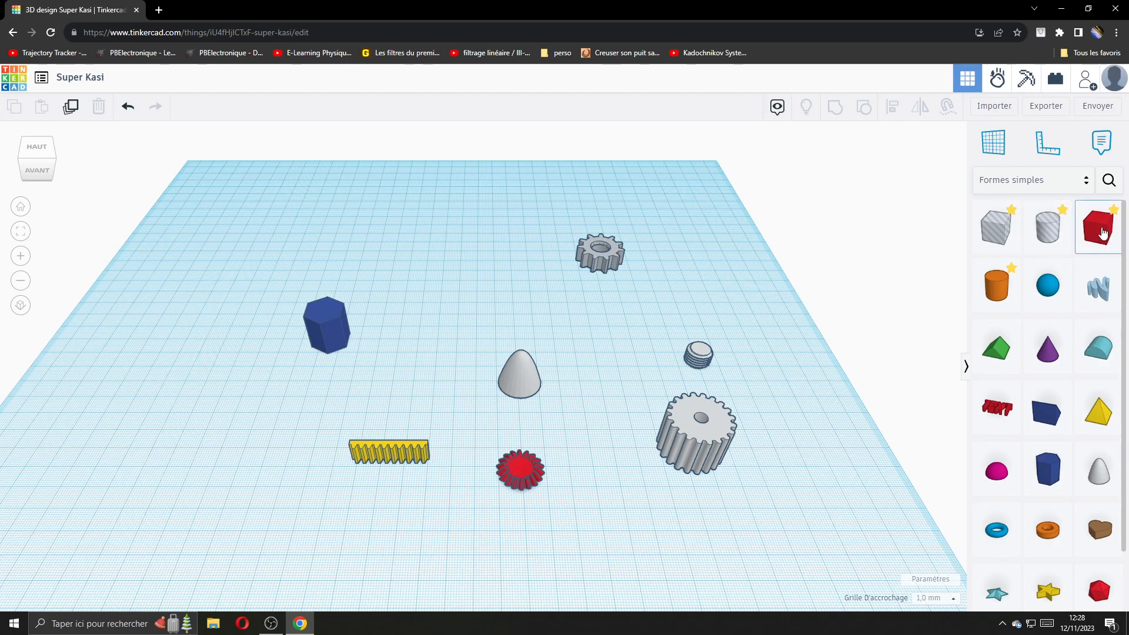
{"action": "left_click_drag", "start_coordinate": [1082, 262], "coordinate": [405, 264]}
{"action": "middle_click_drag", "start_coordinate": [496, 318], "coordinate": [657, 367]}
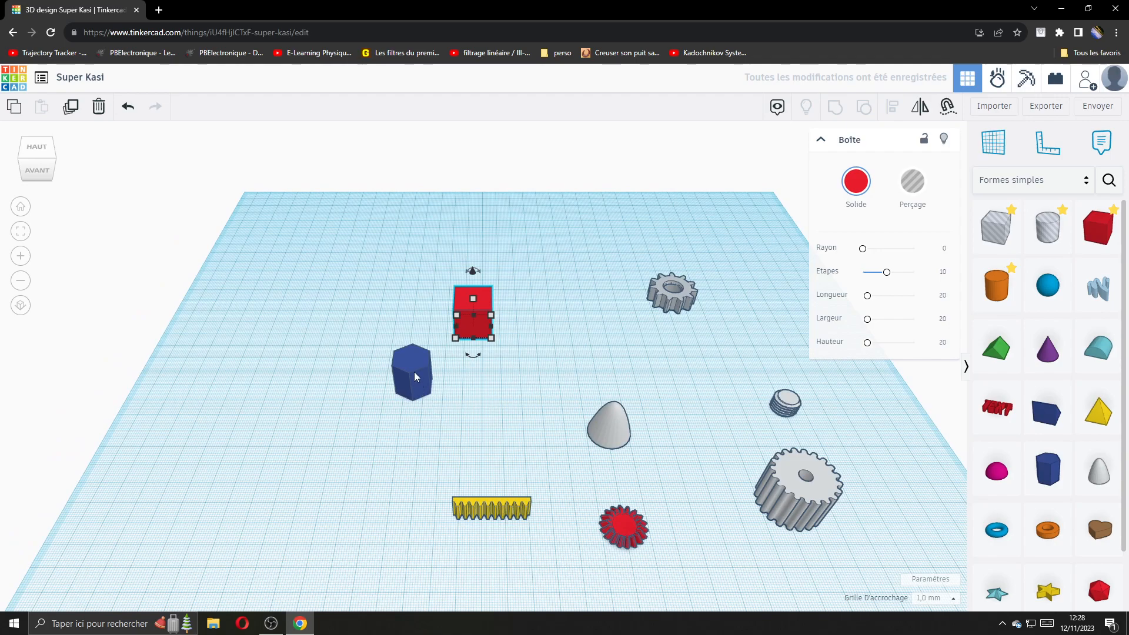
Step: Move the blue polygon about 88 mm towards the workplane's left edge and select the red box
{"action": "left_click_drag", "start_coordinate": [416, 378], "coordinate": [242, 372]}
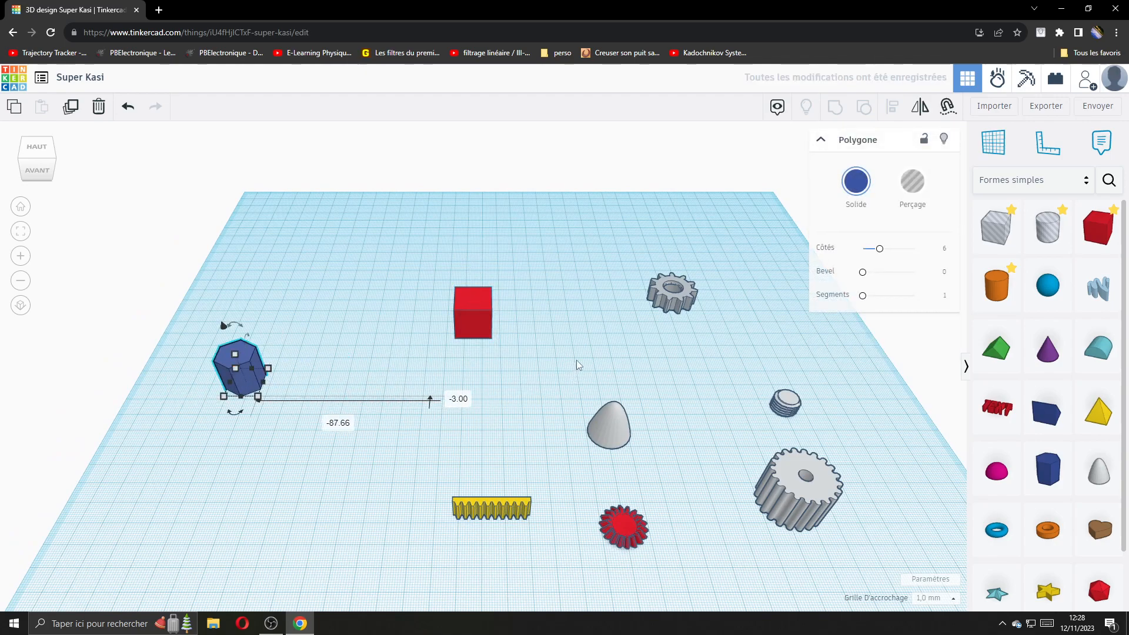
{"action": "right_click_drag", "start_coordinate": [506, 373], "coordinate": [541, 391]}
{"action": "left_click_drag", "start_coordinate": [491, 377], "coordinate": [689, 340]}
{"action": "left_click", "coordinate": [460, 291]}
{"action": "left_click_drag", "start_coordinate": [447, 303], "coordinate": [436, 342]}
{"action": "right_click_drag", "start_coordinate": [566, 369], "coordinate": [543, 342]}
{"action": "left_click", "coordinate": [470, 386]}
Step: Examine the snap-fit gear and the red box up close from several viewing angles
{"action": "middle_click_drag", "start_coordinate": [656, 321], "coordinate": [406, 326]}
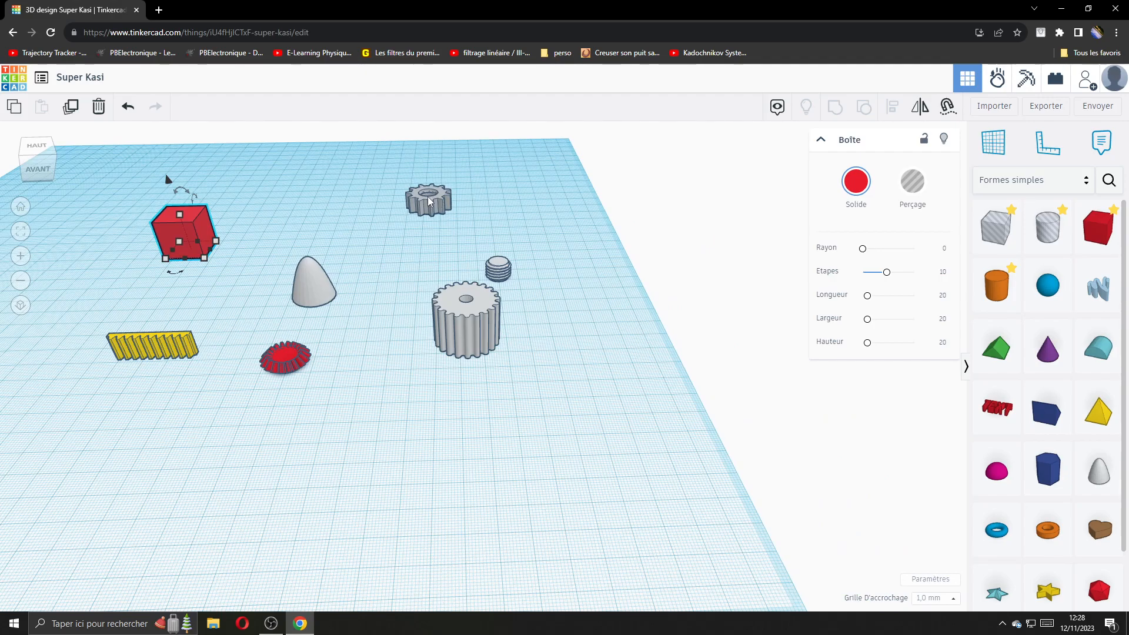
{"action": "middle_click_drag", "start_coordinate": [428, 201], "coordinate": [474, 383]}
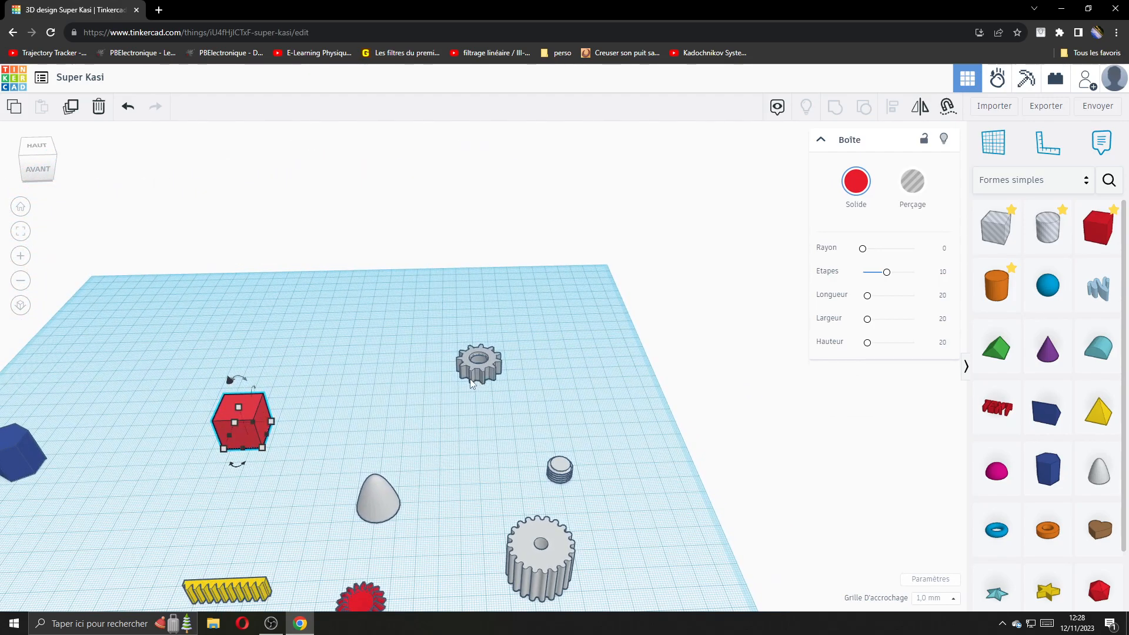
{"action": "scroll", "coordinate": [476, 387], "scroll_direction": "up", "scroll_amount": 10}
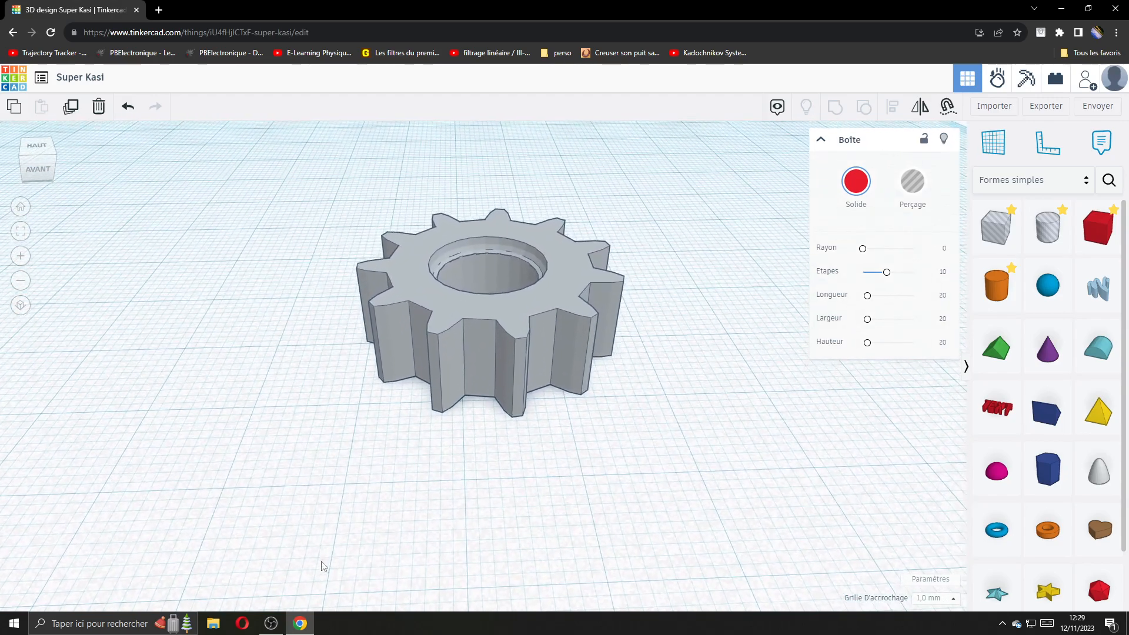
{"action": "scroll", "coordinate": [519, 457], "scroll_direction": "down", "scroll_amount": 4}
{"action": "right_click_drag", "start_coordinate": [520, 457], "coordinate": [496, 481]}
{"action": "right_click_drag", "start_coordinate": [490, 415], "coordinate": [418, 470]}
{"action": "right_click_drag", "start_coordinate": [154, 488], "coordinate": [696, 462]}
{"action": "scroll", "coordinate": [528, 454], "scroll_direction": "up", "scroll_amount": 5}
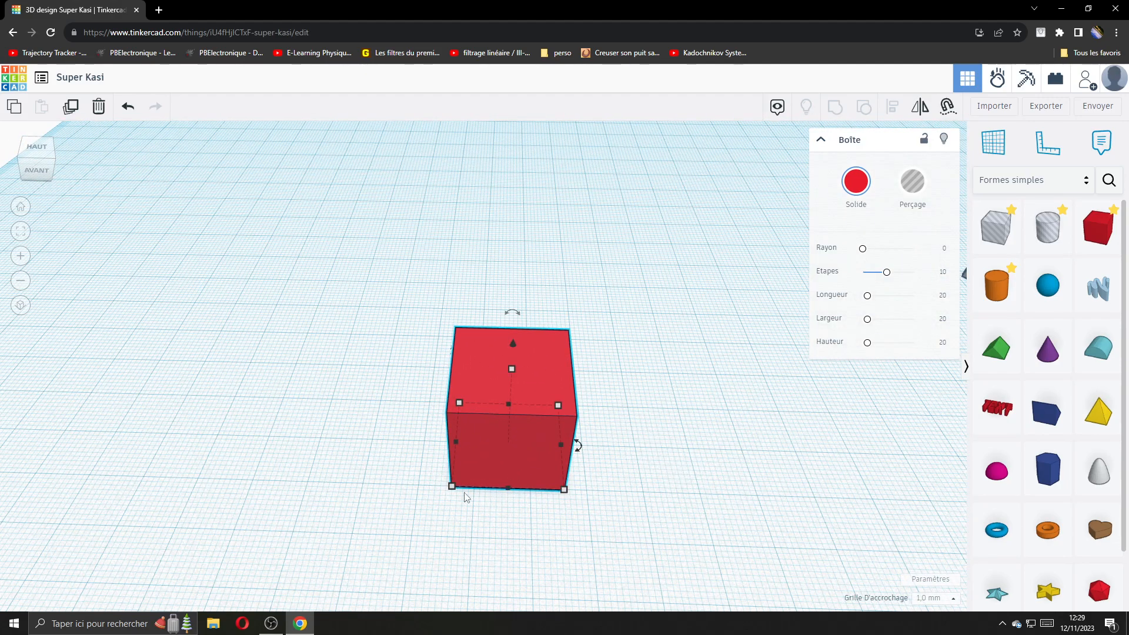
Step: Resize the red box through its corner and height handles to about 32 by 32 mm and make it taller
{"action": "left_click_drag", "start_coordinate": [451, 485], "coordinate": [474, 450]}
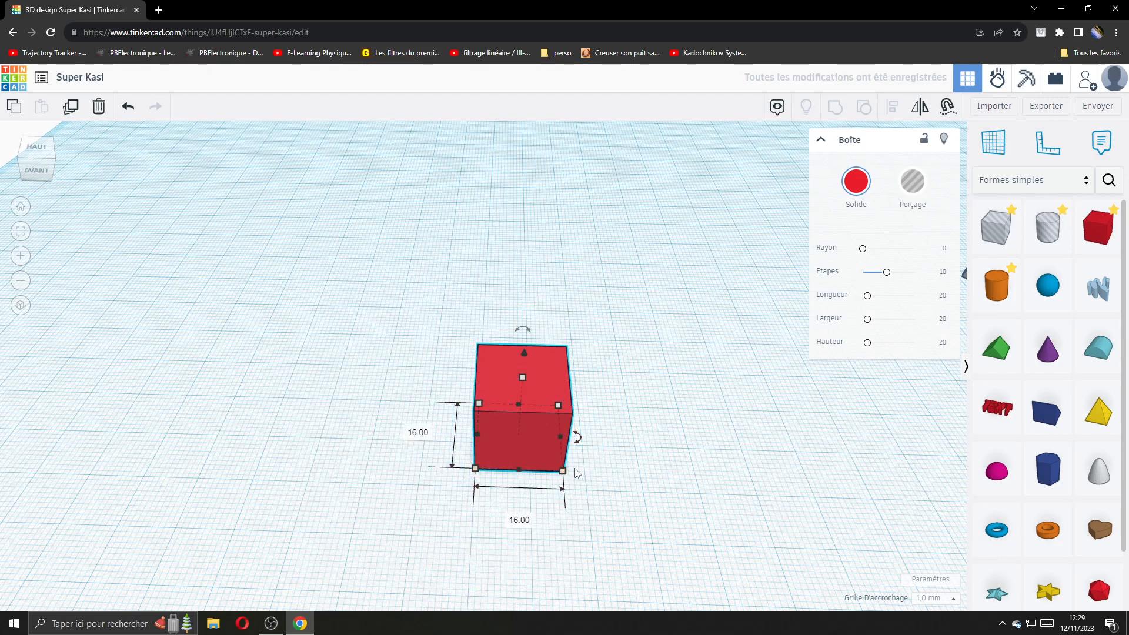
{"action": "left_click_drag", "start_coordinate": [564, 475], "coordinate": [629, 516]}
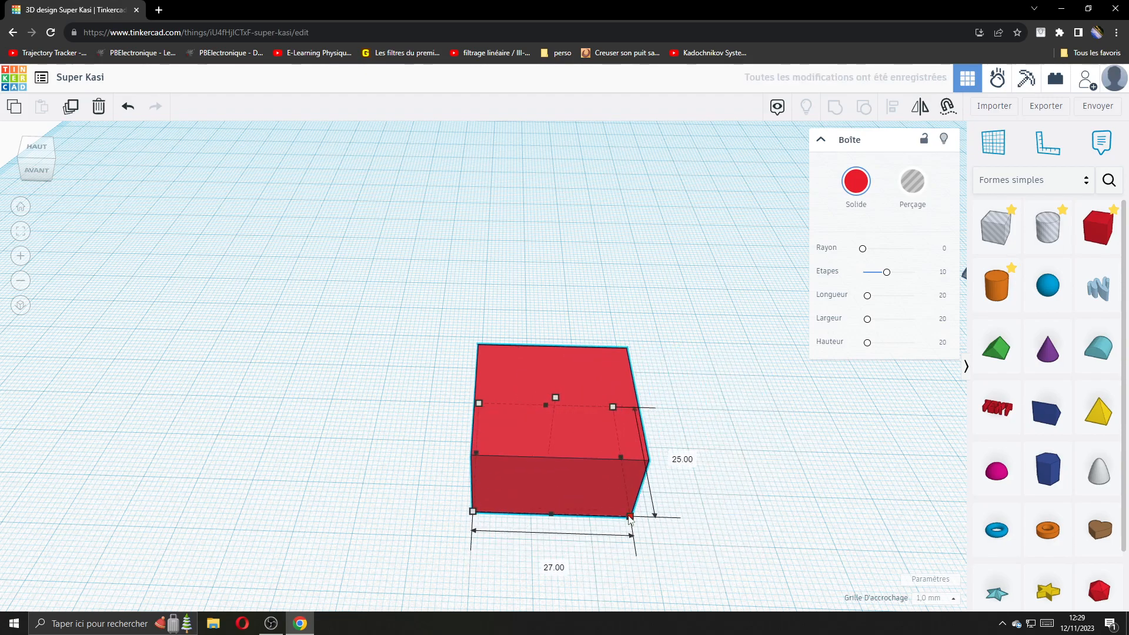
{"action": "left_click_drag", "start_coordinate": [556, 400], "coordinate": [560, 353]}
{"action": "left_click_drag", "start_coordinate": [473, 511], "coordinate": [440, 547]}
{"action": "middle_click_drag", "start_coordinate": [590, 359], "coordinate": [376, 269]}
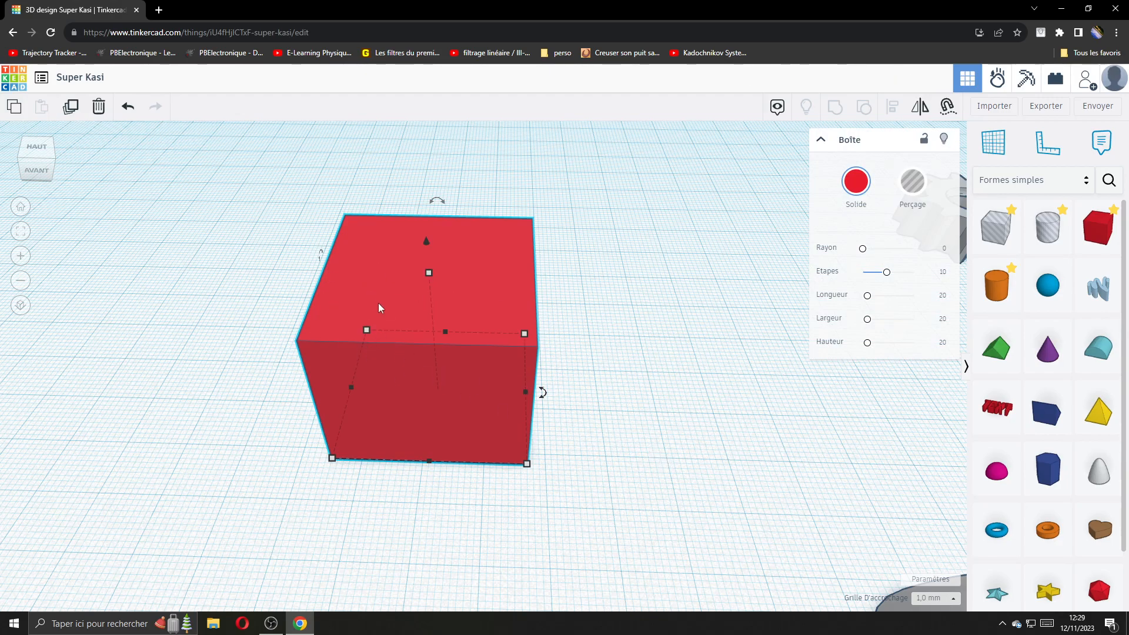
Step: Copy the enlarged red box about 39 mm sideways and repeat the duplication twice to form a row of four boxes
{"action": "left_click_drag", "start_coordinate": [480, 383], "coordinate": [741, 381]}
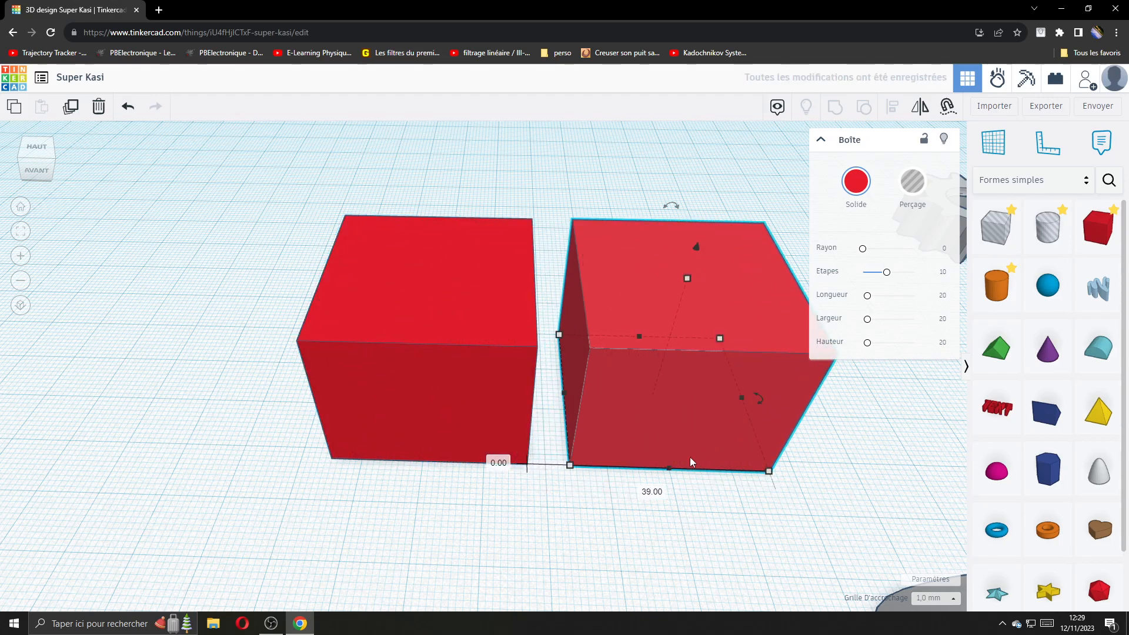
{"action": "scroll", "coordinate": [688, 461], "scroll_direction": "down", "scroll_amount": 5}
{"action": "middle_click_drag", "start_coordinate": [835, 446], "coordinate": [396, 403]}
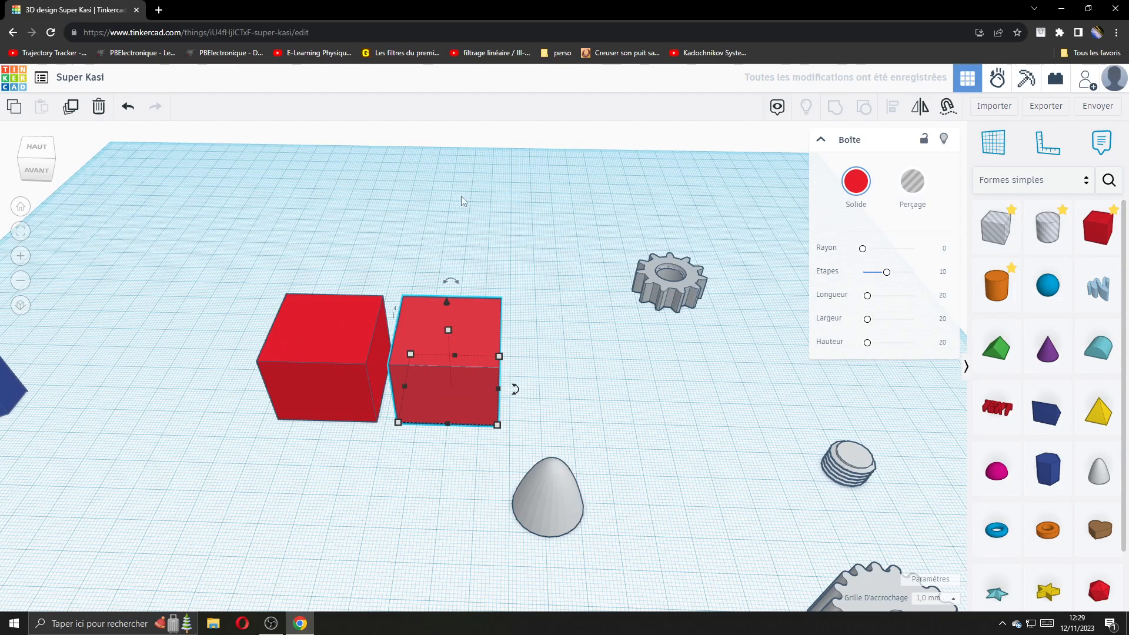
{"action": "left_click", "coordinate": [71, 107]}
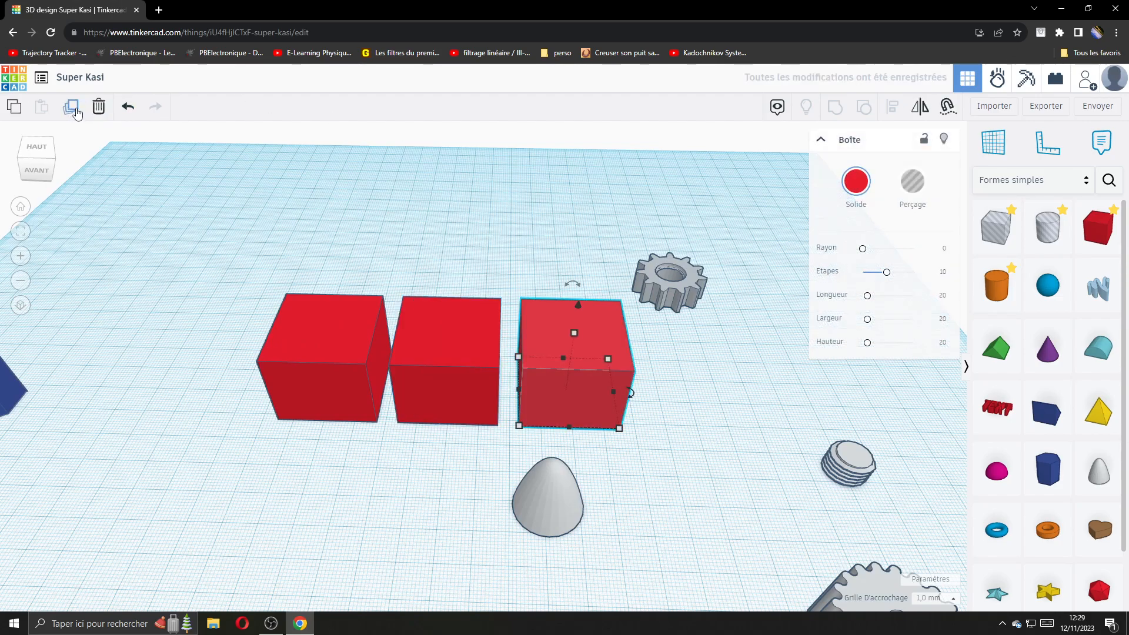
{"action": "left_click", "coordinate": [75, 109]}
Step: Move the paraboloid, the snap-fit gear and the ISO thread away from the row of red boxes
{"action": "left_click_drag", "start_coordinate": [564, 500], "coordinate": [305, 207]}
{"action": "left_click_drag", "start_coordinate": [670, 279], "coordinate": [705, 193]}
{"action": "left_click_drag", "start_coordinate": [864, 468], "coordinate": [915, 305]}
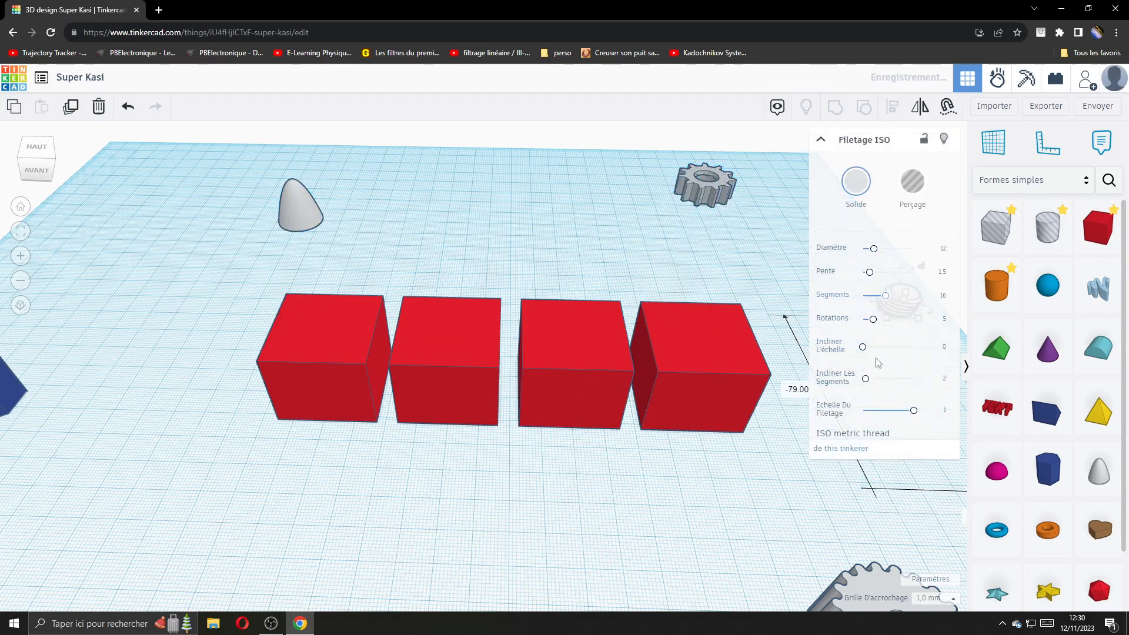
{"action": "left_click", "coordinate": [793, 387]}
Step: Select the four red boxes and place a duplicate row directly in front of them
{"action": "left_click_drag", "start_coordinate": [278, 319], "coordinate": [792, 451]}
{"action": "left_click", "coordinate": [74, 111]}
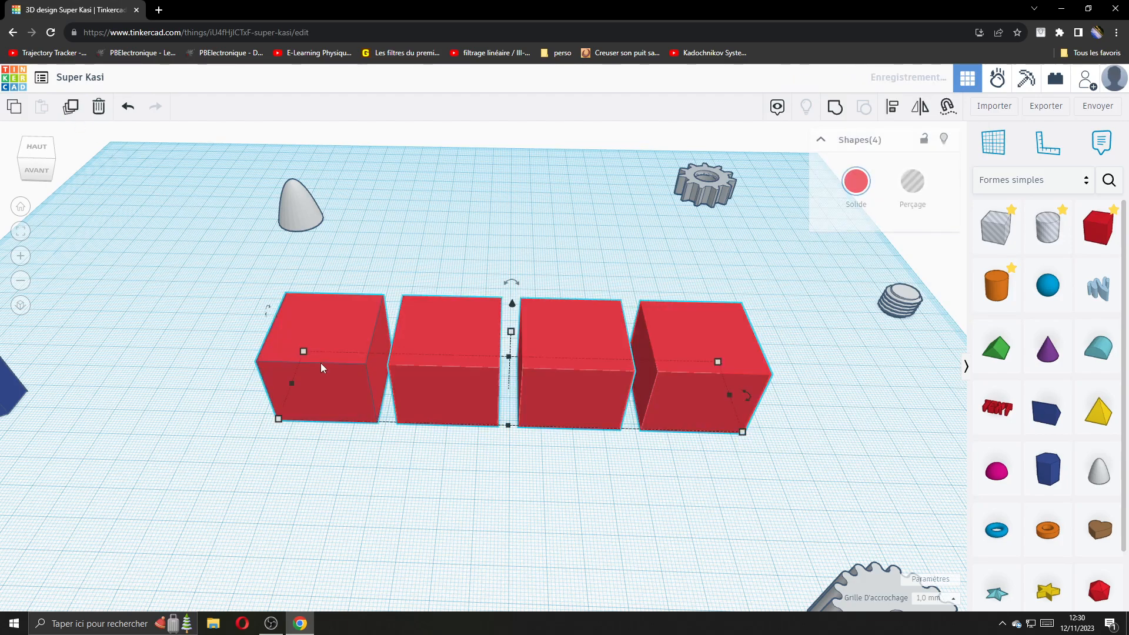
{"action": "left_click_drag", "start_coordinate": [329, 330], "coordinate": [298, 431]}
Step: Move the grey spur gear, the yellow rack and the red cone gear out to the sides of the workplane, clear of the boxes
{"action": "scroll", "coordinate": [316, 506], "scroll_direction": "down", "scroll_amount": 2}
{"action": "scroll", "coordinate": [319, 507], "scroll_direction": "down", "scroll_amount": 3}
{"action": "middle_click_drag", "start_coordinate": [483, 519], "coordinate": [504, 393]}
{"action": "left_click_drag", "start_coordinate": [641, 448], "coordinate": [785, 338]}
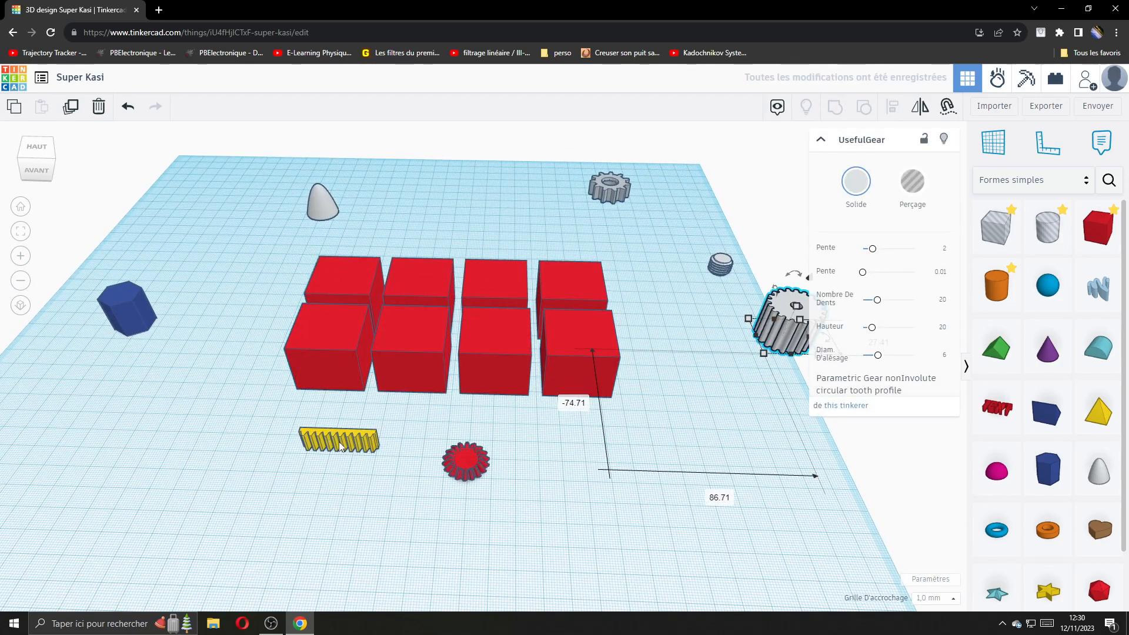
{"action": "left_click_drag", "start_coordinate": [340, 447], "coordinate": [145, 410]}
{"action": "left_click_drag", "start_coordinate": [446, 480], "coordinate": [800, 446]}
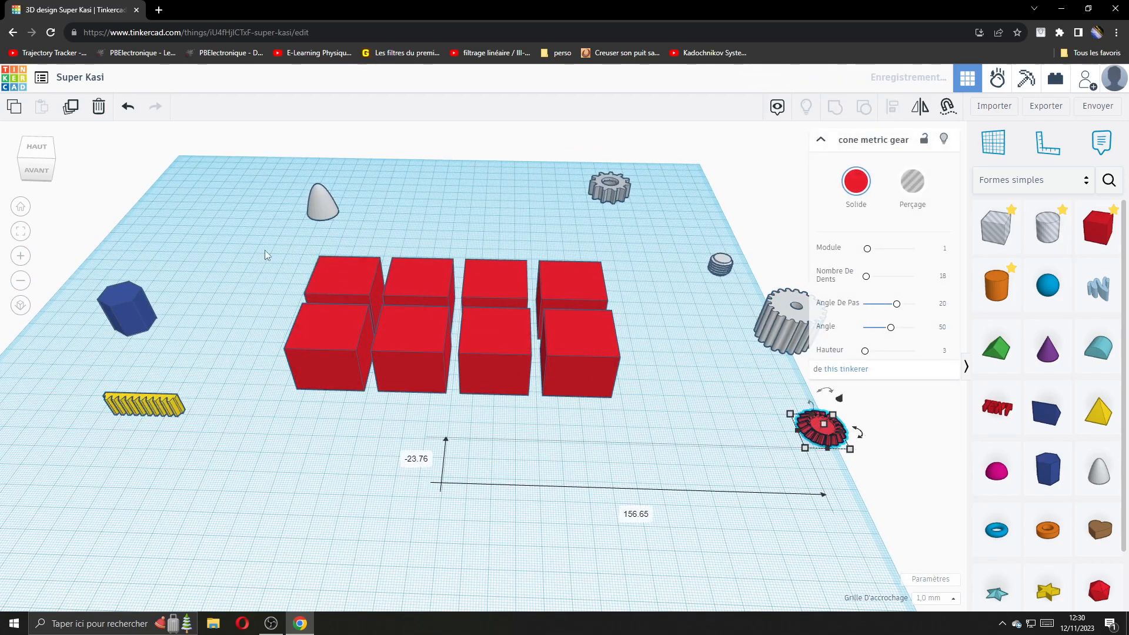
{"action": "left_click", "coordinate": [75, 112]}
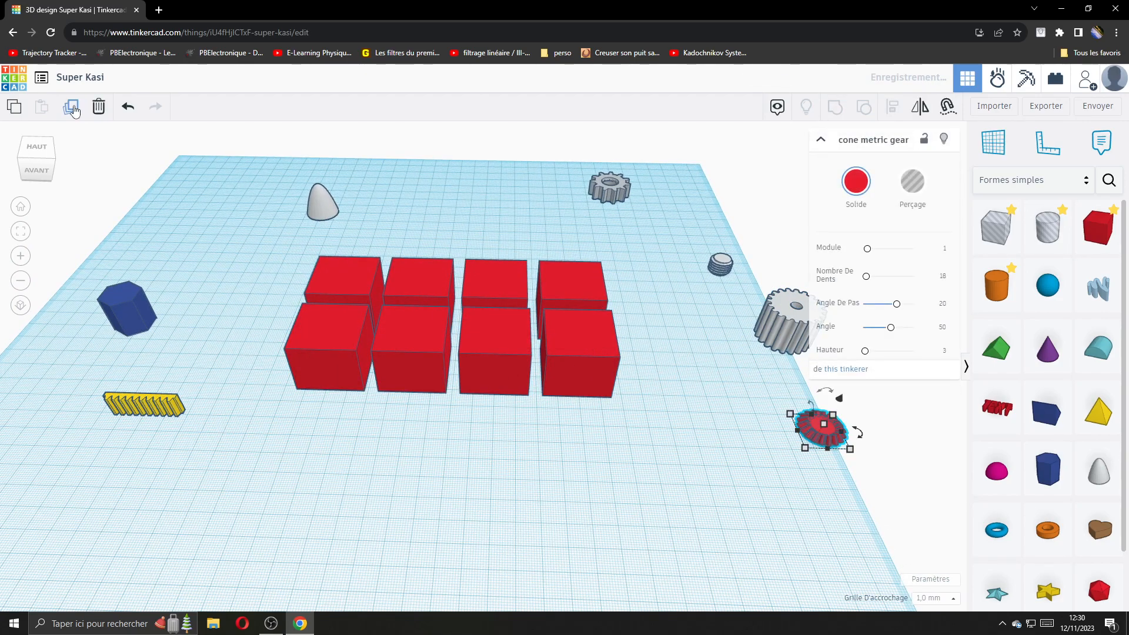
{"action": "left_click", "coordinate": [413, 435]}
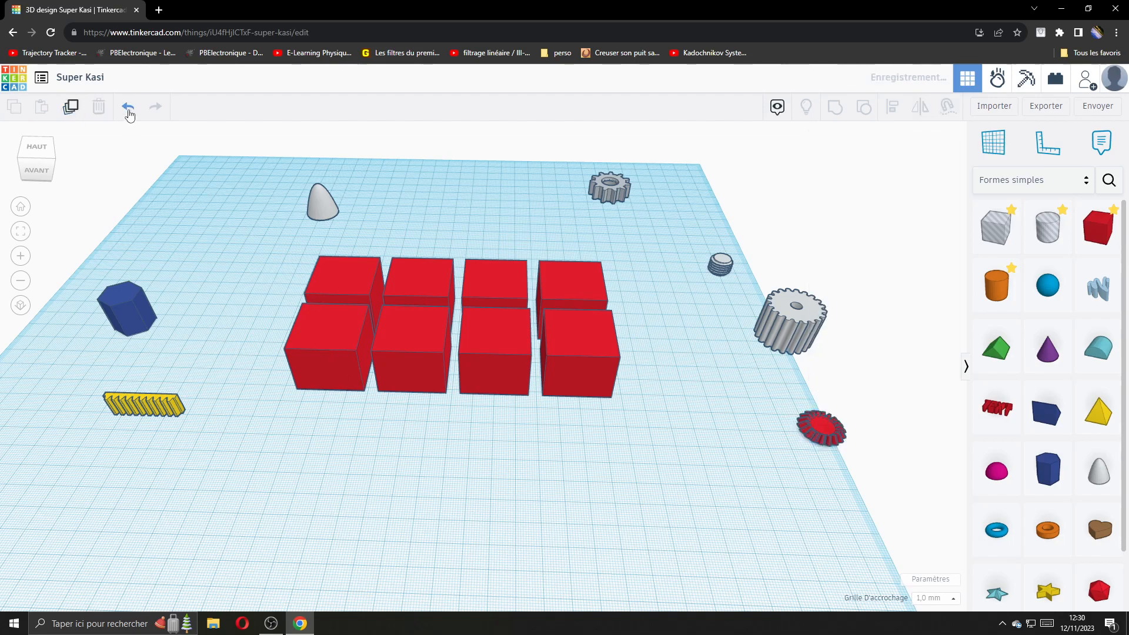
Step: Duplicate the block of eight red boxes about 81 mm forward and repeat the duplication once
{"action": "left_click_drag", "start_coordinate": [288, 269], "coordinate": [623, 416]}
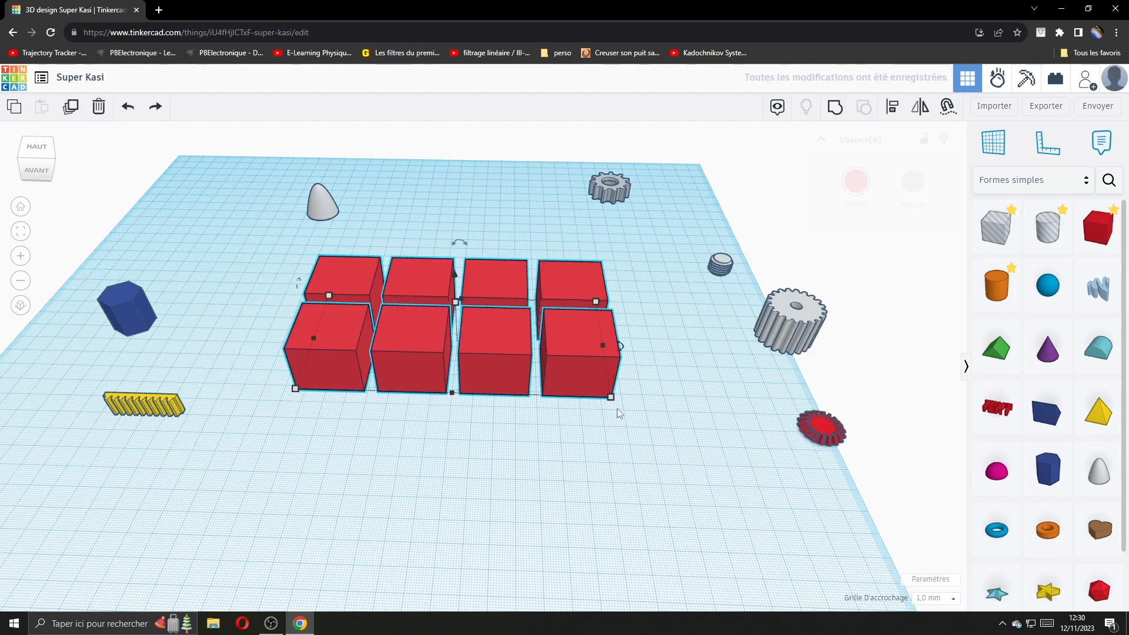
{"action": "left_click", "coordinate": [75, 109]}
{"action": "left_click_drag", "start_coordinate": [327, 329], "coordinate": [289, 481]}
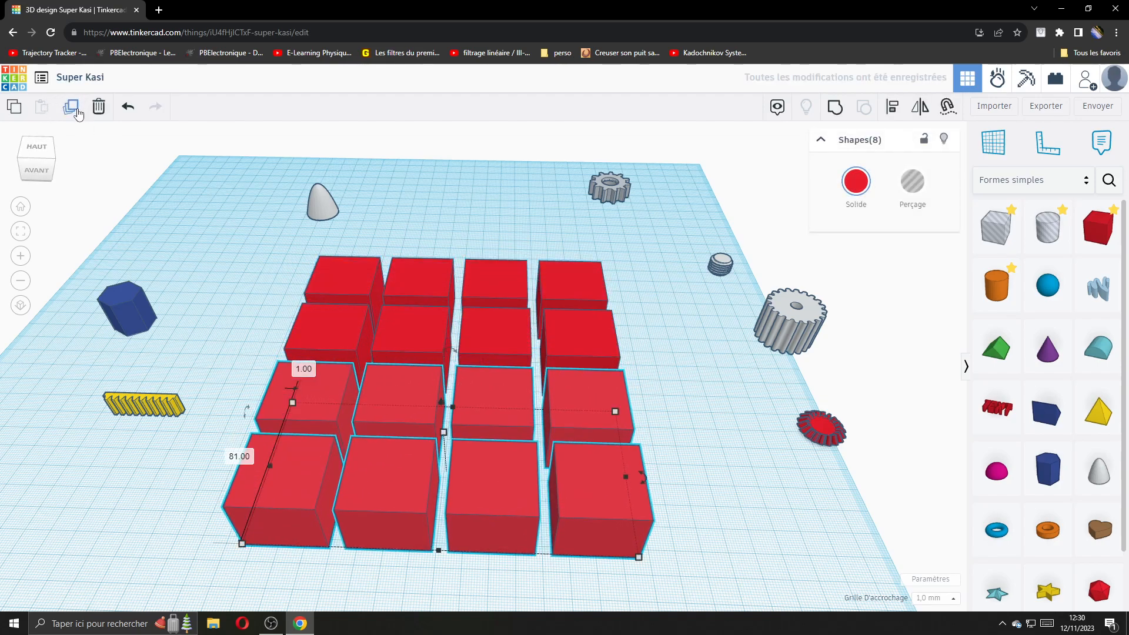
{"action": "left_click", "coordinate": [77, 111]}
Step: Repeat the eight-box duplication three more times to extend the grid beyond the front of the workplane
{"action": "scroll", "coordinate": [207, 288], "scroll_direction": "down", "scroll_amount": 5}
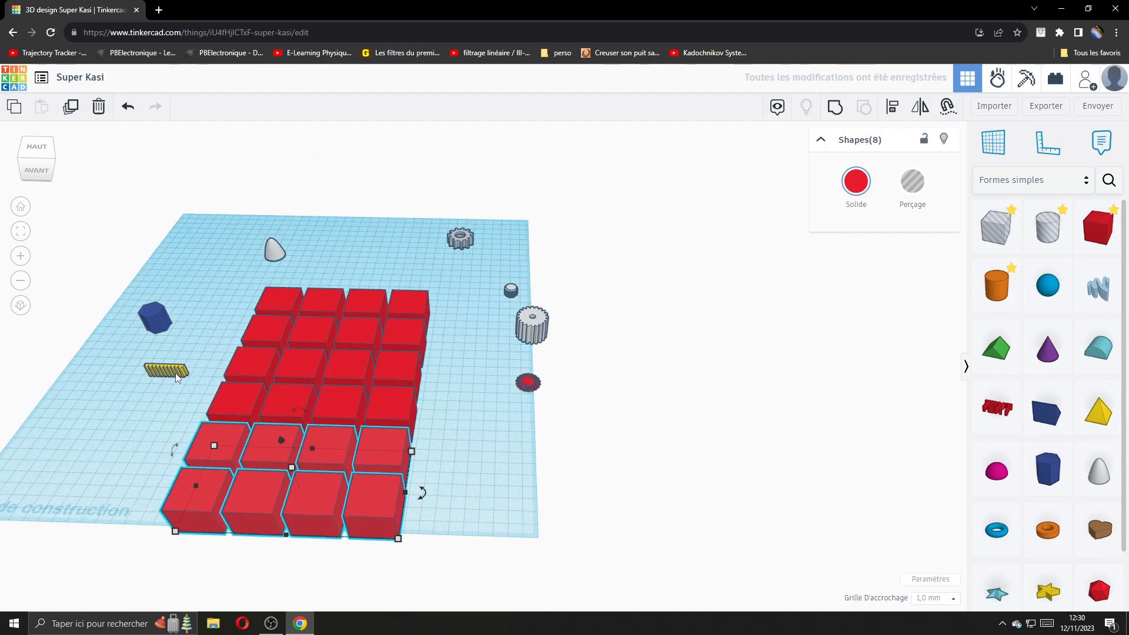
{"action": "scroll", "coordinate": [178, 376], "scroll_direction": "down", "scroll_amount": 1}
{"action": "middle_click_drag", "start_coordinate": [439, 450], "coordinate": [511, 334]}
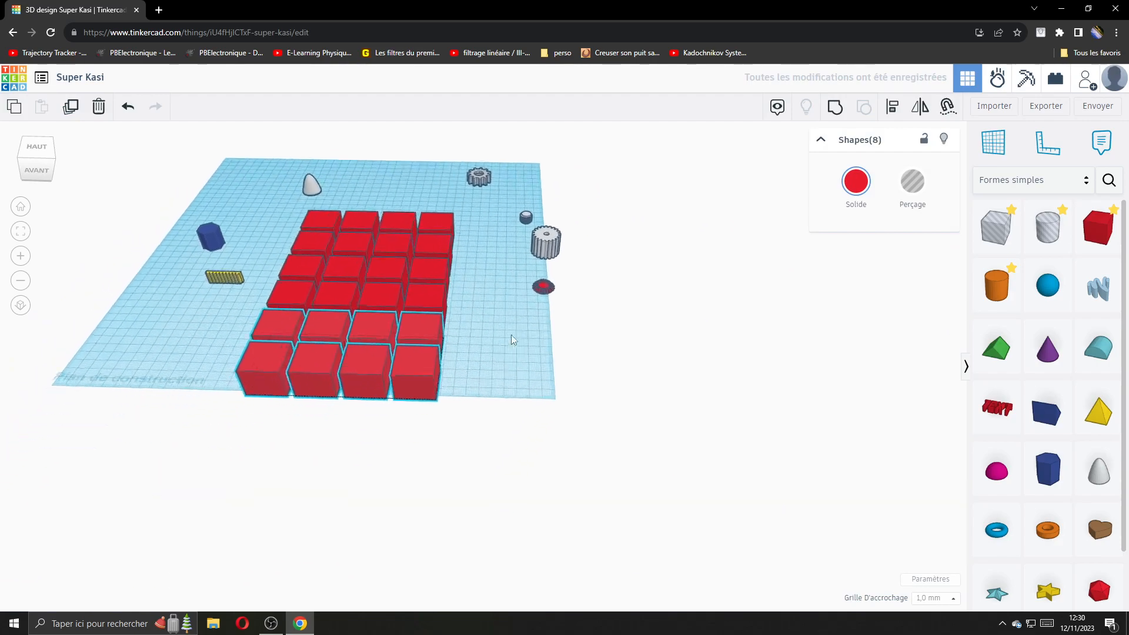
{"action": "left_click", "coordinate": [71, 107]}
{"action": "left_click", "coordinate": [72, 108]}
{"action": "left_click", "coordinate": [72, 108]}
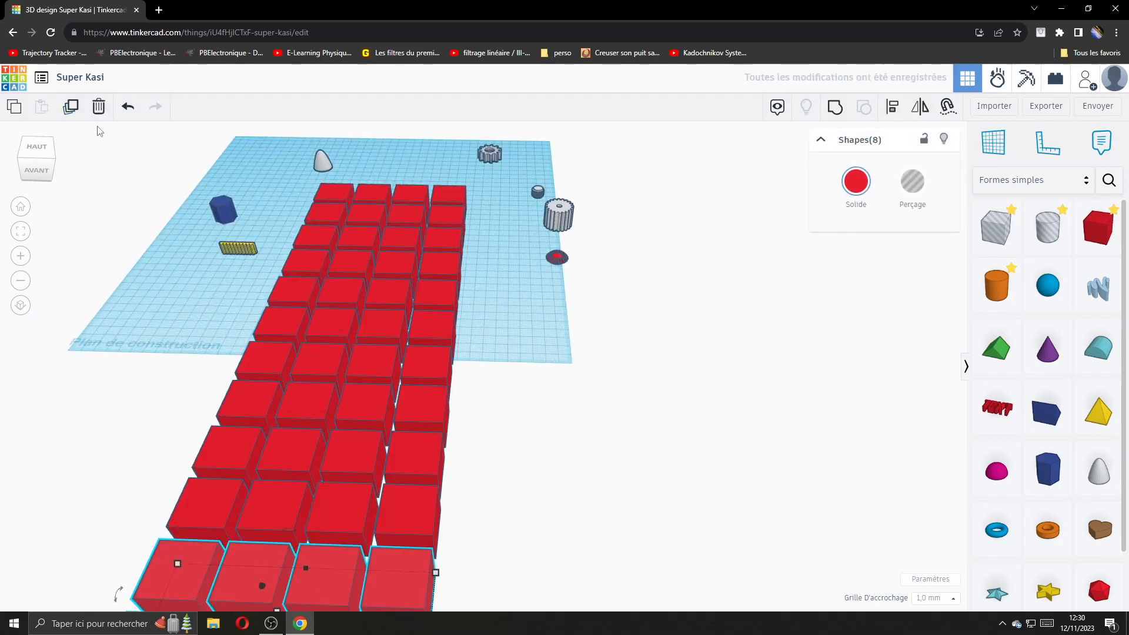
{"action": "scroll", "coordinate": [424, 392], "scroll_direction": "down", "scroll_amount": 6}
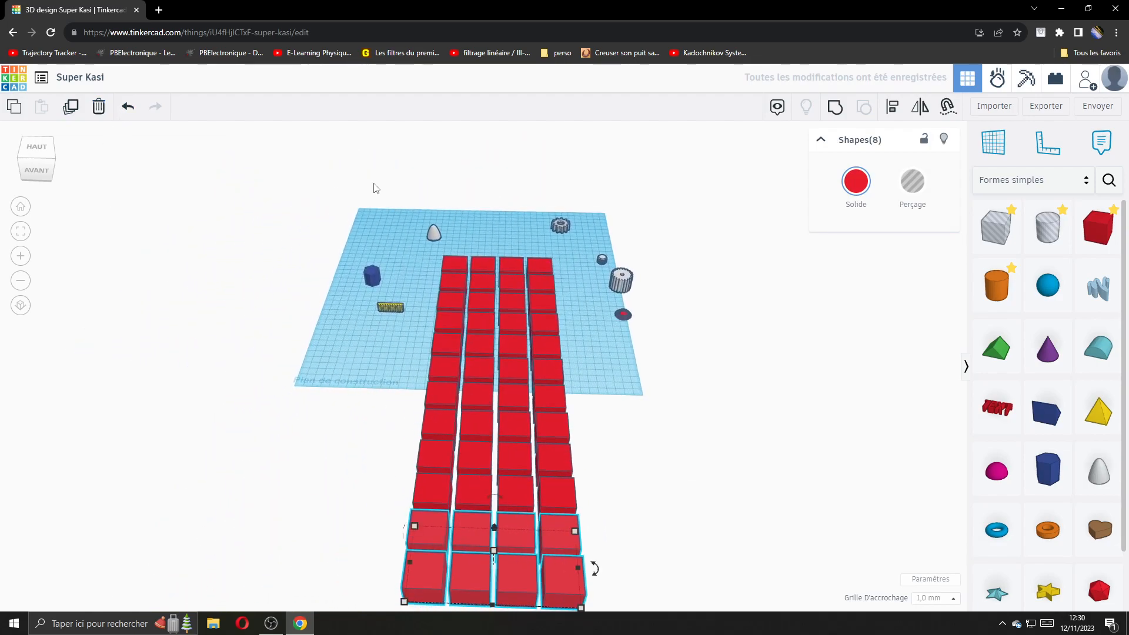
Step: Undo the copies of the eight-box block, redo two of the undone actions and undo them again
{"action": "left_click", "coordinate": [124, 113]}
{"action": "left_click", "coordinate": [124, 113]}
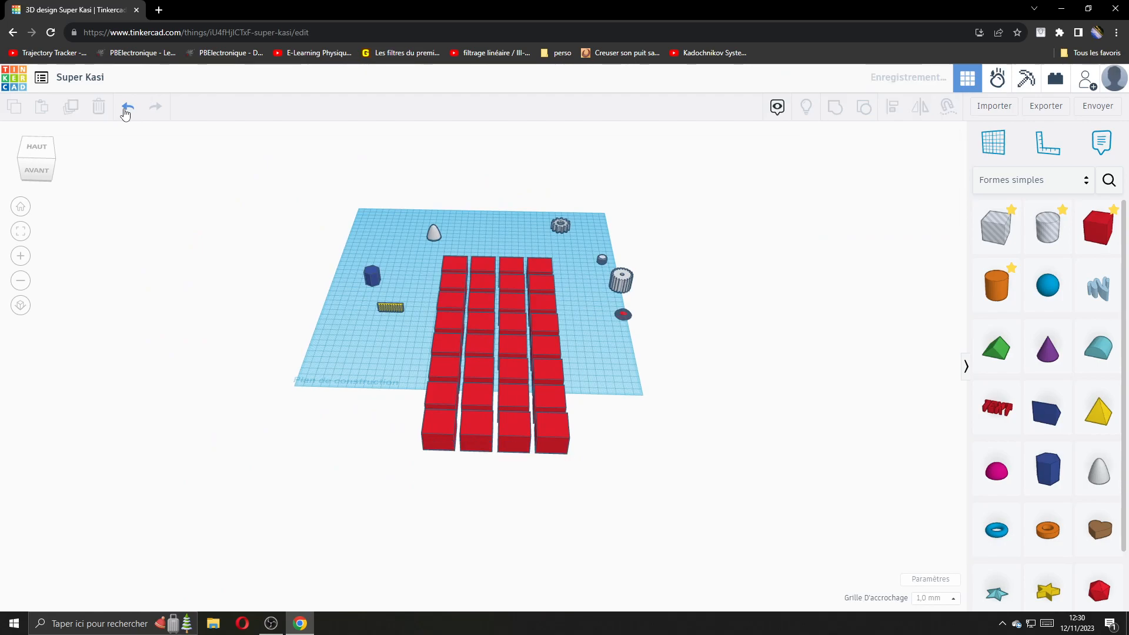
{"action": "left_click", "coordinate": [124, 113]}
{"action": "left_click", "coordinate": [124, 113]}
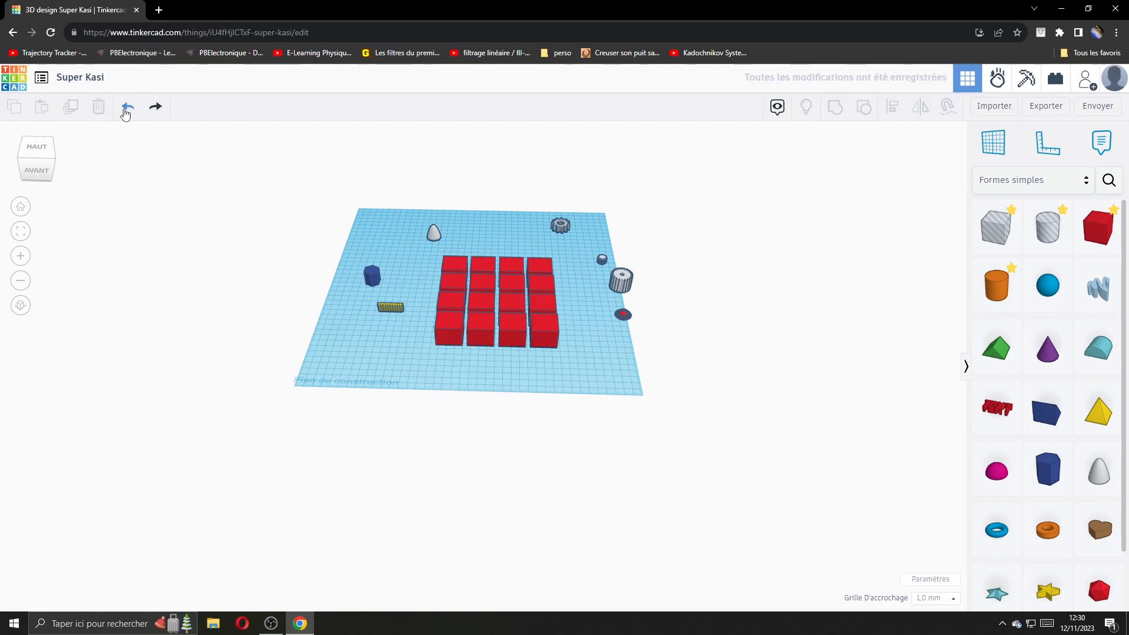
{"action": "left_click", "coordinate": [126, 110]}
{"action": "left_click", "coordinate": [157, 110]}
{"action": "left_click", "coordinate": [157, 109]}
{"action": "left_click", "coordinate": [132, 109]}
{"action": "left_click", "coordinate": [135, 110]}
{"action": "scroll", "coordinate": [438, 325], "scroll_direction": "up", "scroll_amount": 3}
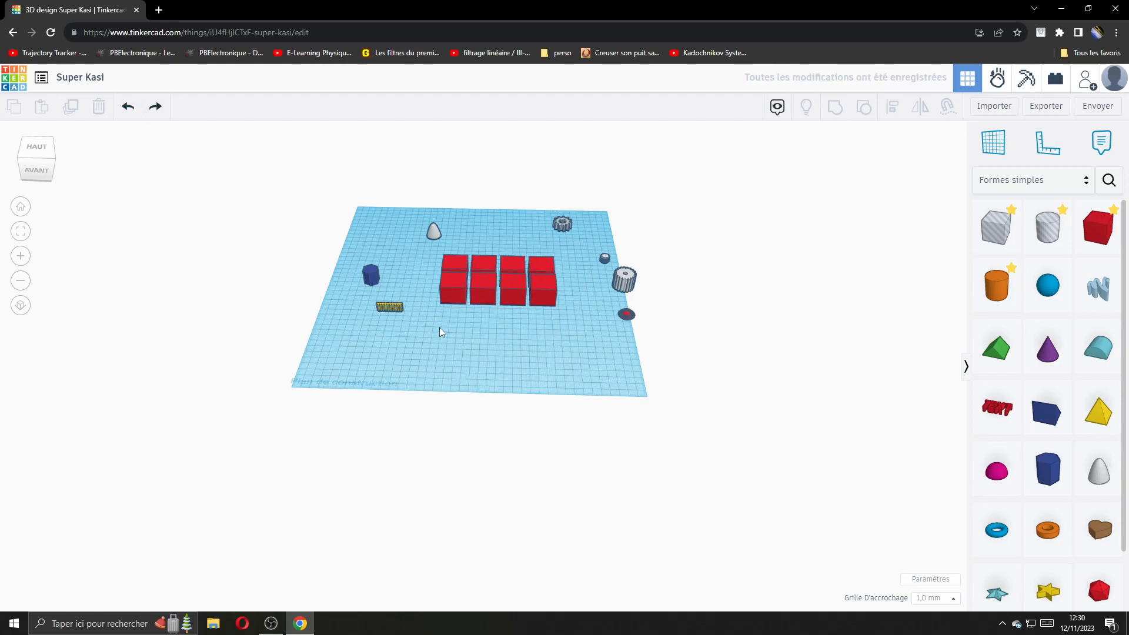
Step: Undo the gear, rack and thread moves and the remaining box copies, back to the single red box
{"action": "left_click", "coordinate": [129, 109]}
{"action": "left_click", "coordinate": [129, 109]}
{"action": "left_click", "coordinate": [128, 109]}
{"action": "left_click", "coordinate": [129, 109]}
{"action": "left_click", "coordinate": [129, 109]}
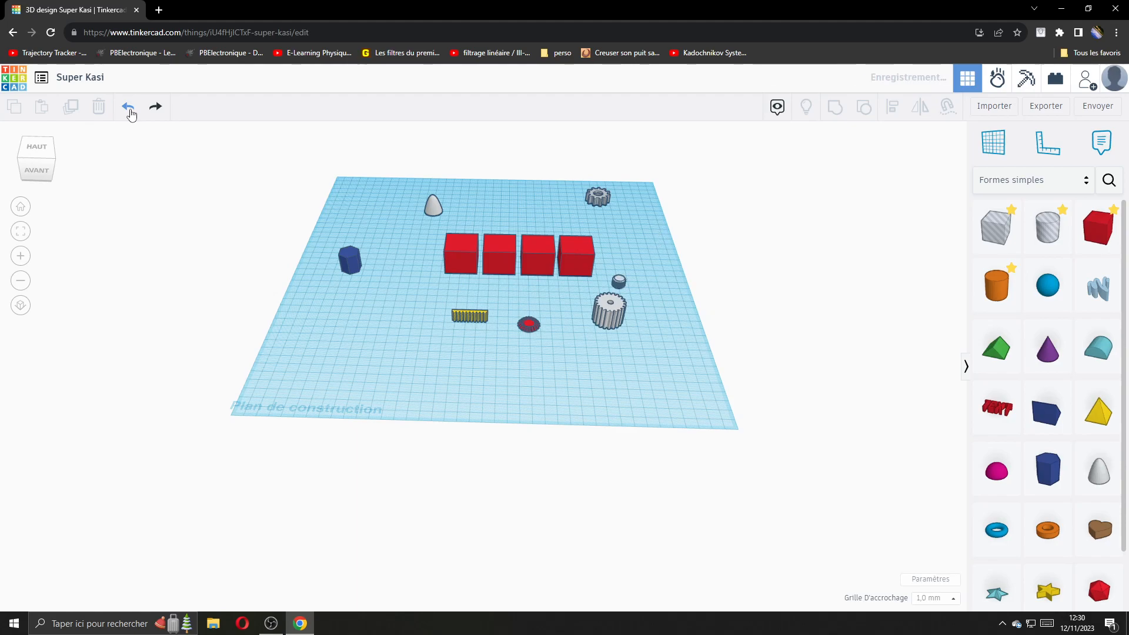
{"action": "left_click", "coordinate": [129, 109]}
{"action": "left_click", "coordinate": [129, 109]}
{"action": "left_click", "coordinate": [128, 110]}
{"action": "left_click", "coordinate": [129, 110]}
Step: Select the red box, place a copy about 39 mm beside it and clear the selection
{"action": "scroll", "coordinate": [510, 365], "scroll_direction": "up", "scroll_amount": 2}
{"action": "middle_click_drag", "start_coordinate": [498, 281], "coordinate": [431, 380]}
{"action": "scroll", "coordinate": [496, 260], "scroll_direction": "up", "scroll_amount": 1}
{"action": "scroll", "coordinate": [531, 422], "scroll_direction": "up", "scroll_amount": 3}
{"action": "scroll", "coordinate": [531, 422], "scroll_direction": "up", "scroll_amount": 4}
{"action": "left_click", "coordinate": [429, 377]}
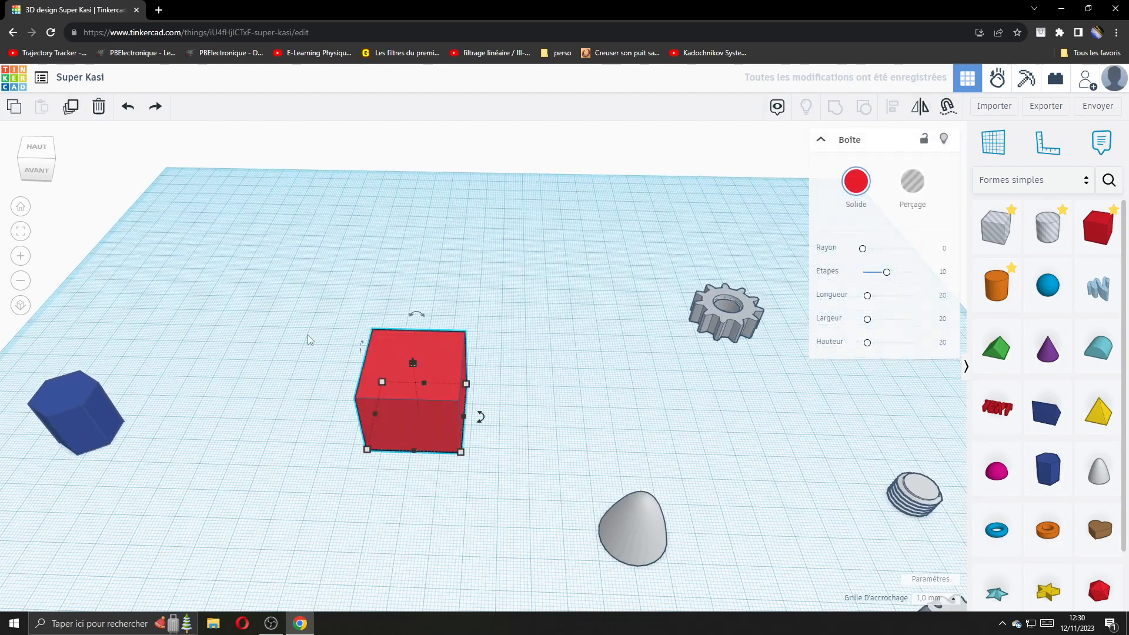
{"action": "left_click_drag", "start_coordinate": [415, 408], "coordinate": [541, 415], "text": "alt"}
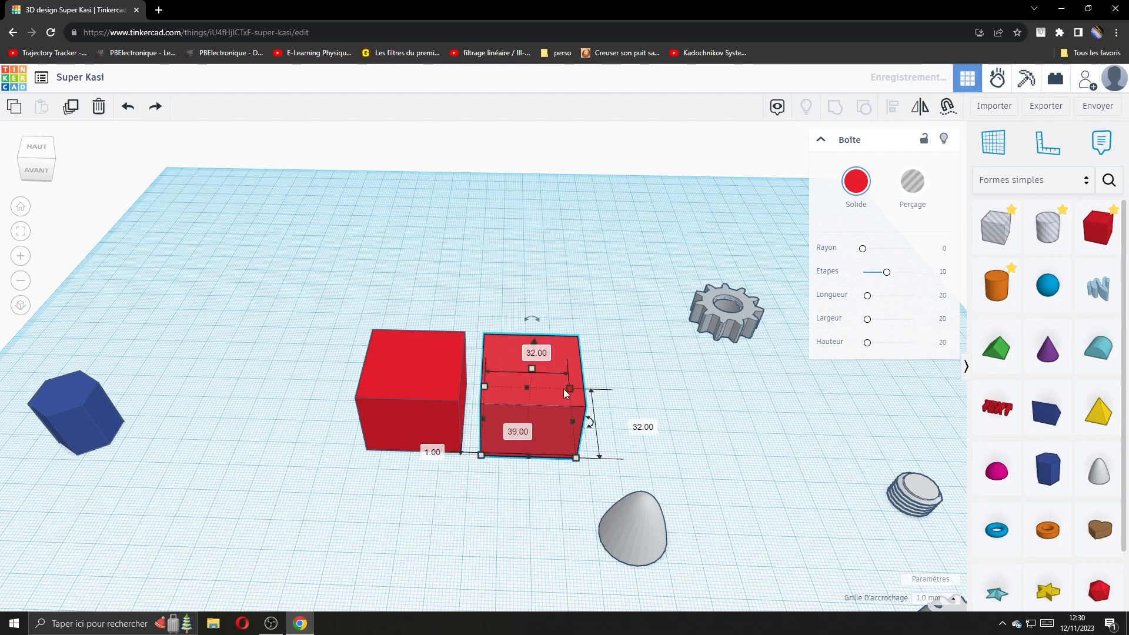
{"action": "left_click", "coordinate": [705, 438]}
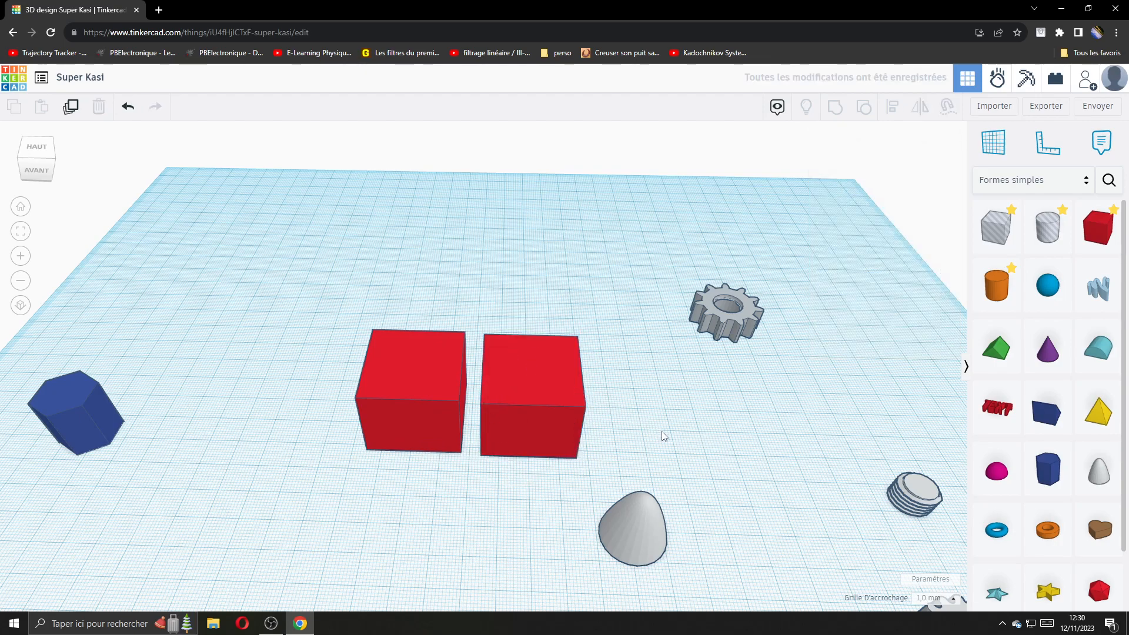
Step: Move the paraboloid away from the two red boxes and group the boxes into one shape
{"action": "left_click_drag", "start_coordinate": [587, 451], "coordinate": [587, 451]}
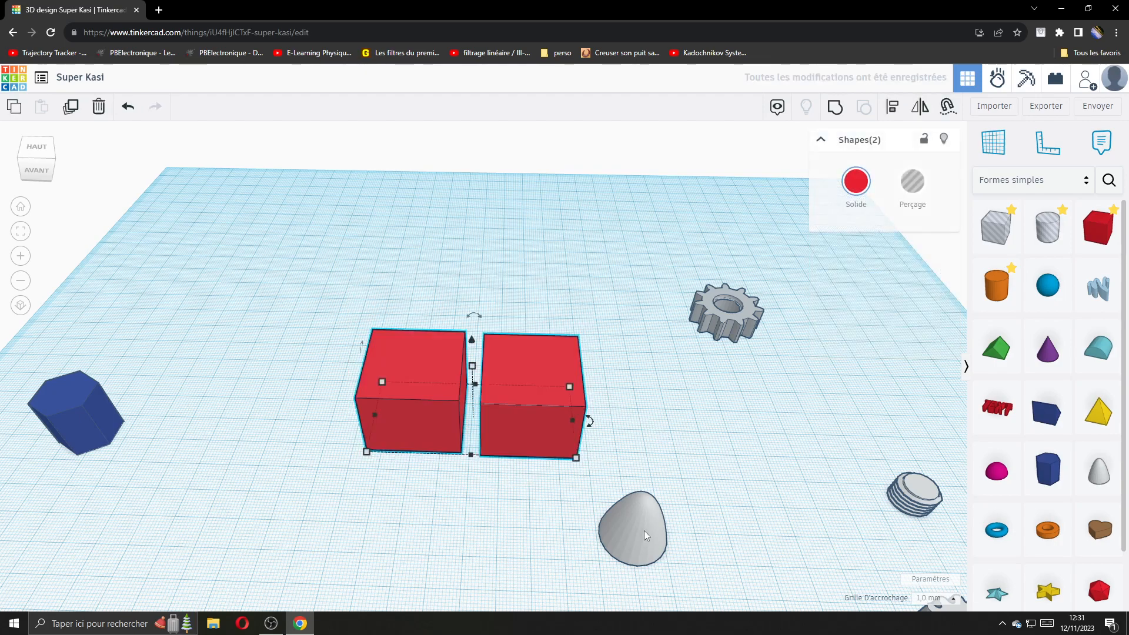
{"action": "left_click_drag", "start_coordinate": [643, 530], "coordinate": [920, 595]}
{"action": "left_click_drag", "start_coordinate": [305, 310], "coordinate": [592, 504]}
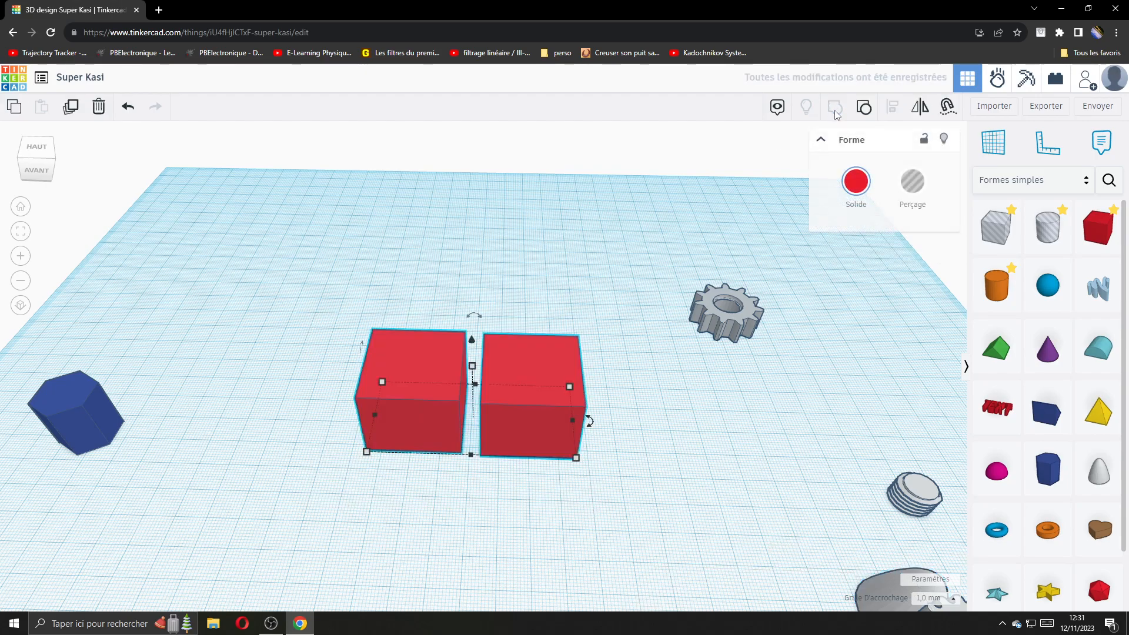
{"action": "left_click", "coordinate": [635, 461]}
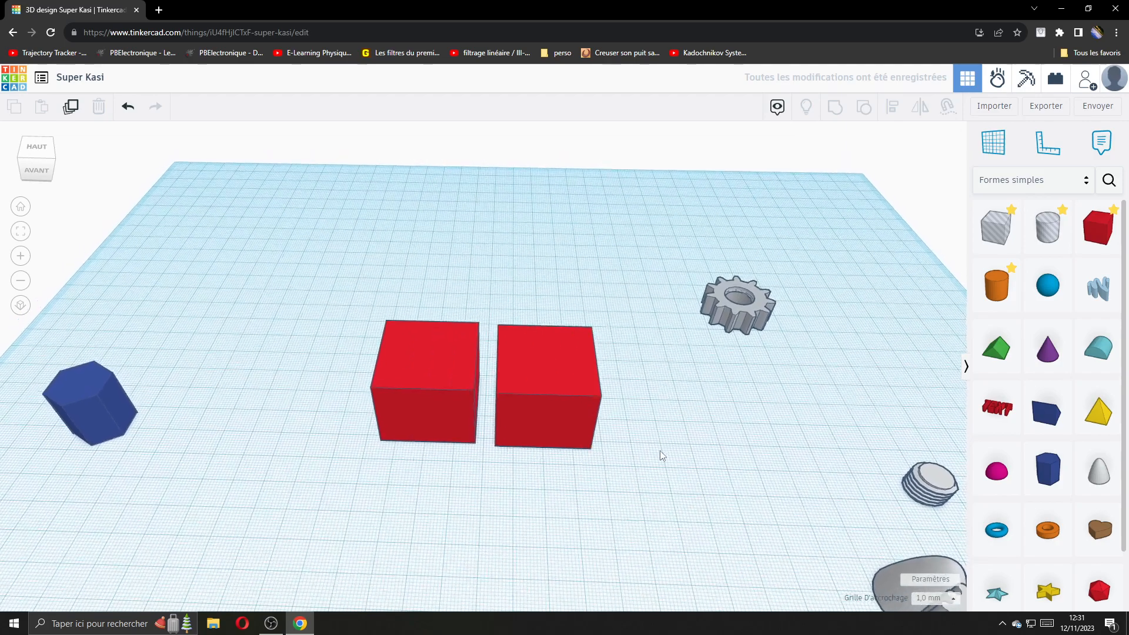
Step: Move the grouped red boxes sideways together and undo that move
{"action": "left_click_drag", "start_coordinate": [546, 378], "coordinate": [608, 392]}
{"action": "left_click", "coordinate": [493, 517]}
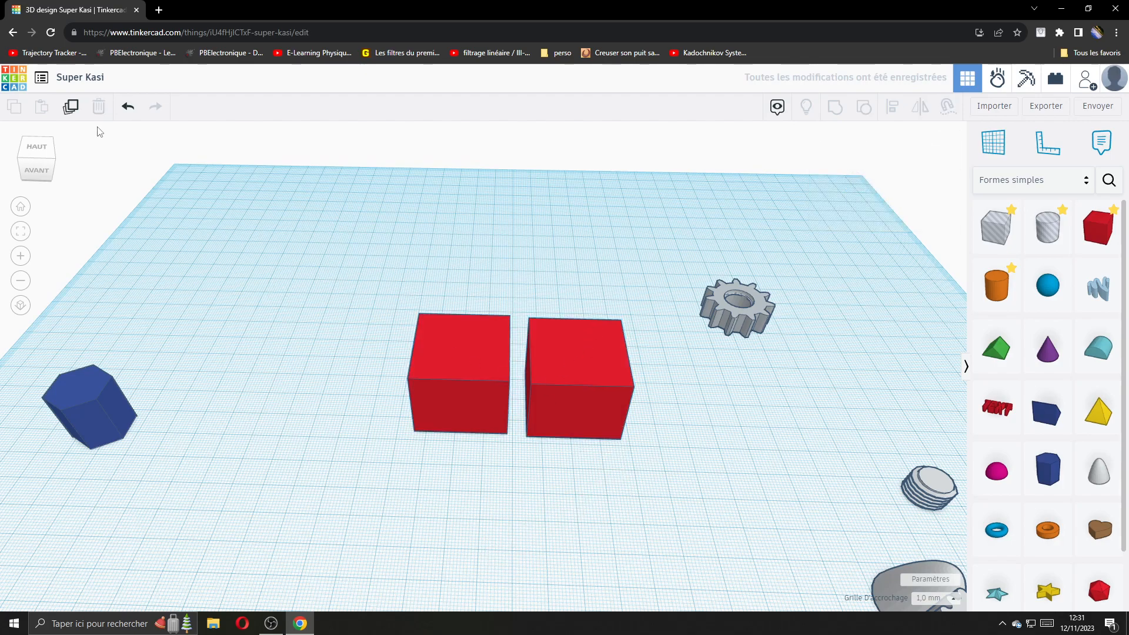
{"action": "left_click", "coordinate": [123, 109]}
Step: Ungroup the two red boxes and move the copied box on its own about 5 mm sideways and 7 mm forward
{"action": "left_click_drag", "start_coordinate": [385, 325], "coordinate": [619, 448]}
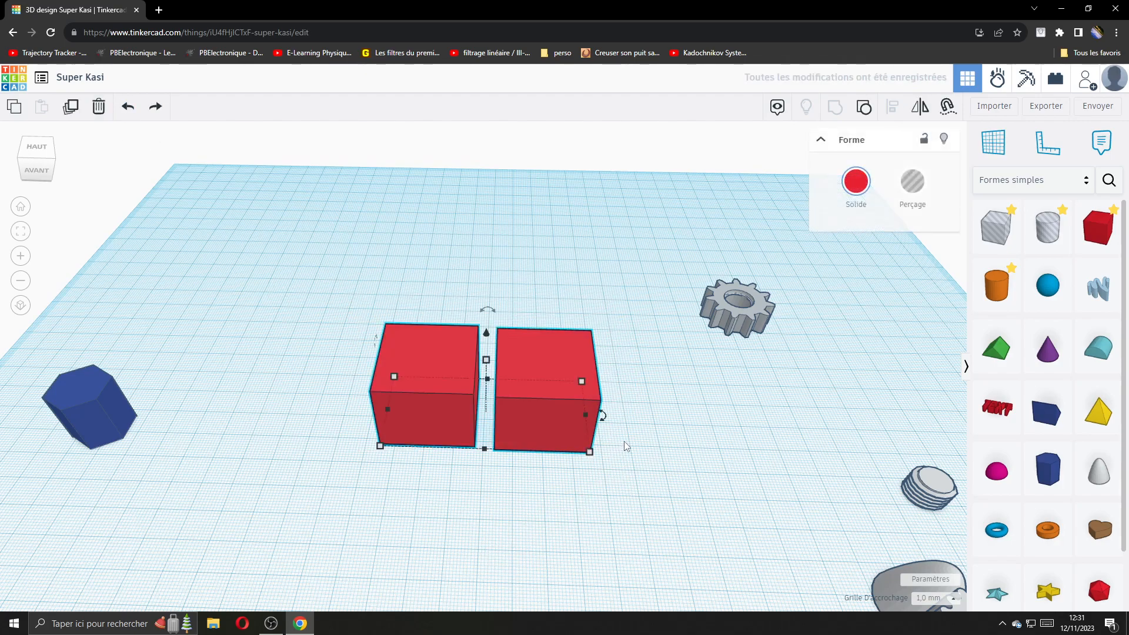
{"action": "left_click", "coordinate": [868, 109]}
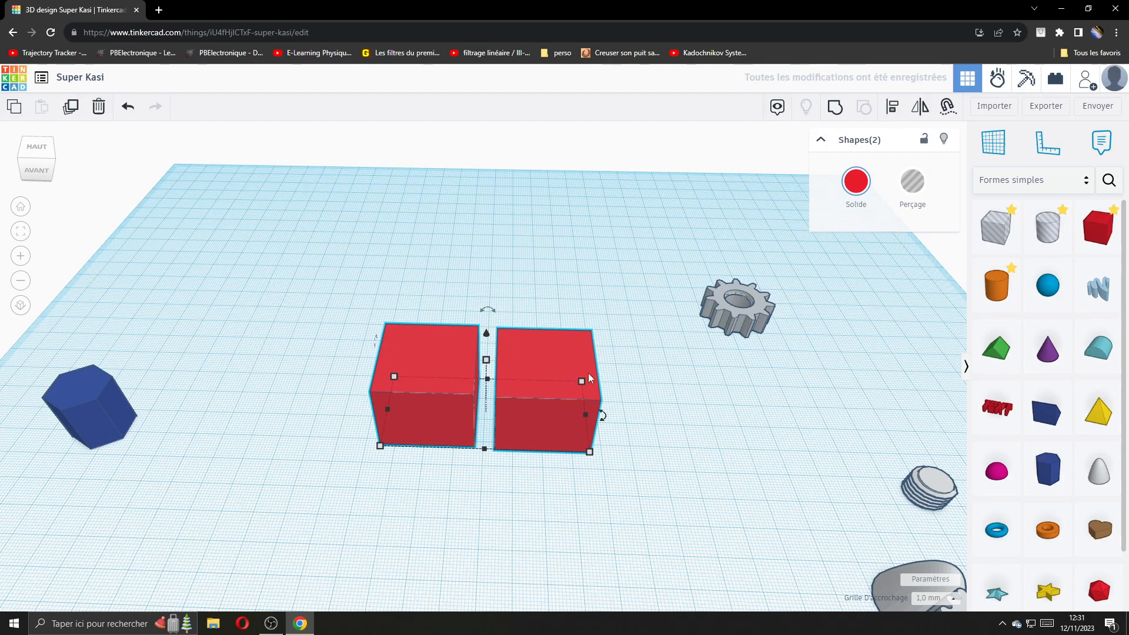
{"action": "left_click", "coordinate": [598, 291]}
{"action": "mouse_move", "coordinate": [556, 349]}
{"action": "left_mouse_down"}
{"action": "mouse_move", "coordinate": [640, 256]}
{"action": "mouse_move", "coordinate": [571, 365]}
{"action": "left_mouse_up"}
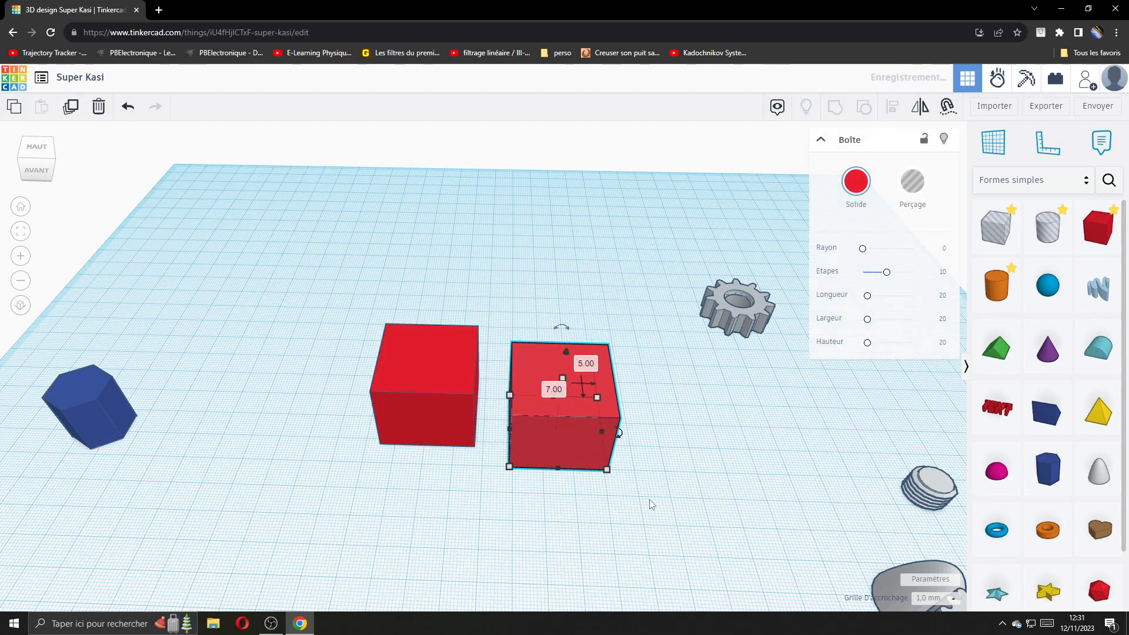
{"action": "left_click", "coordinate": [637, 502]}
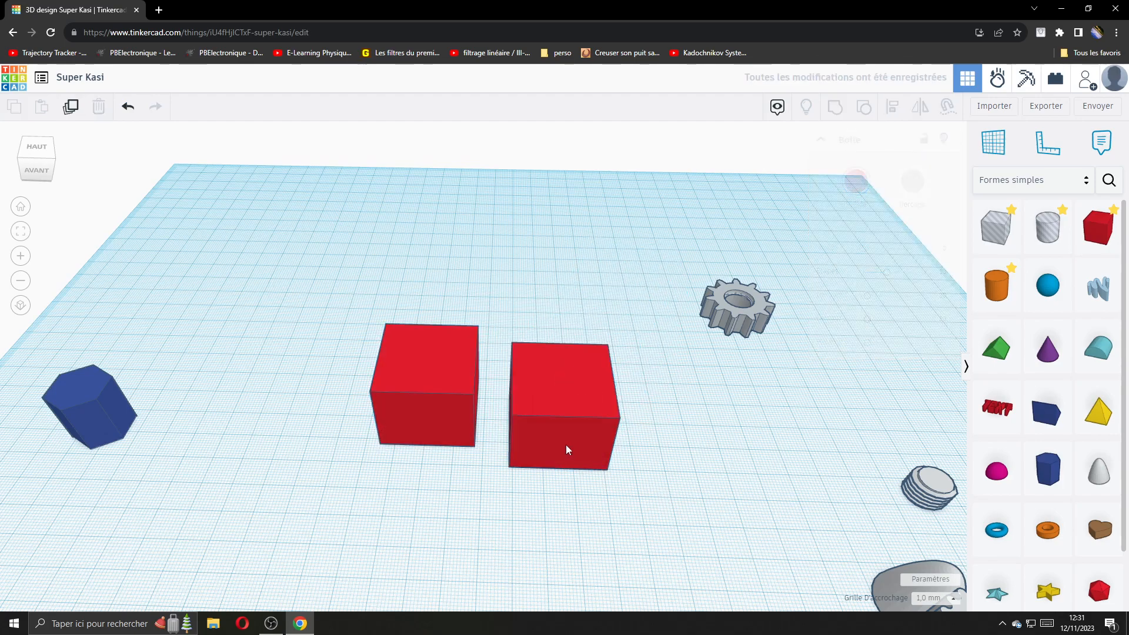
Step: Delete the copied red box and move the remaining one about 21 mm sideways and 11 mm forward
{"action": "left_click", "coordinate": [557, 405]}
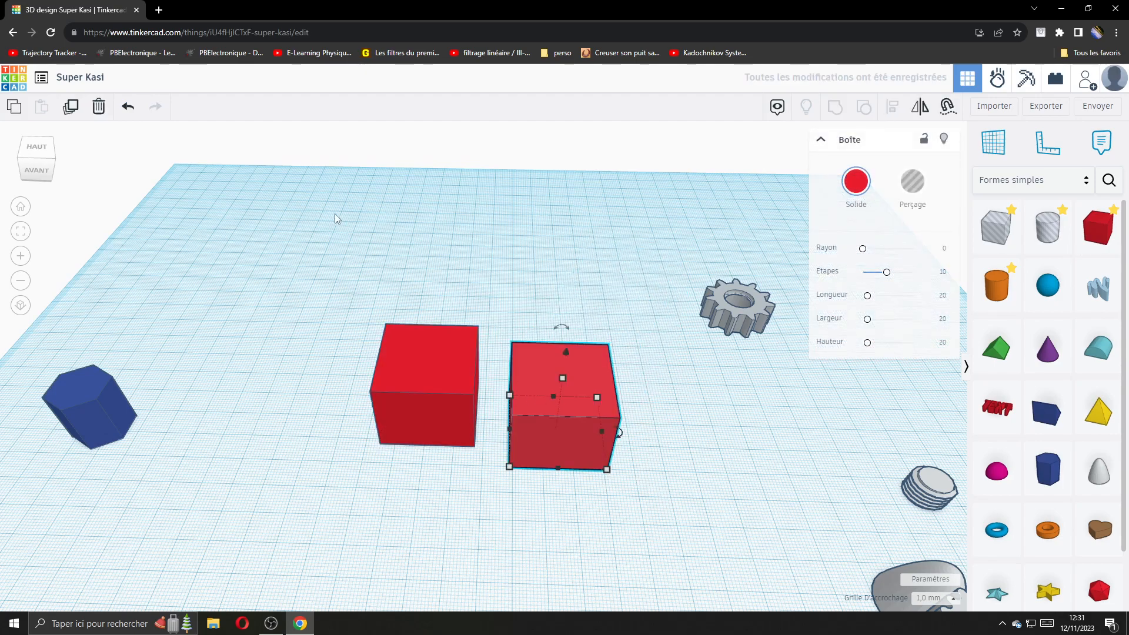
{"action": "left_click", "coordinate": [99, 107]}
{"action": "left_click_drag", "start_coordinate": [443, 382], "coordinate": [499, 398]}
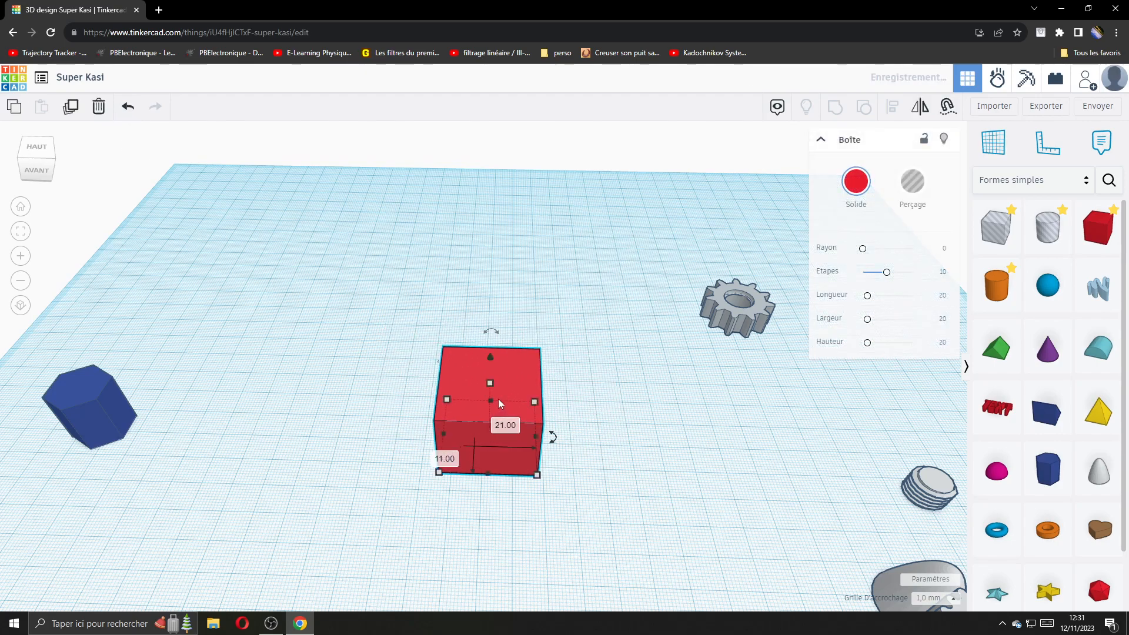
Step: Add an orange cylinder on the workplane beside the red box
{"action": "scroll", "coordinate": [648, 443], "scroll_direction": "up", "scroll_amount": 1}
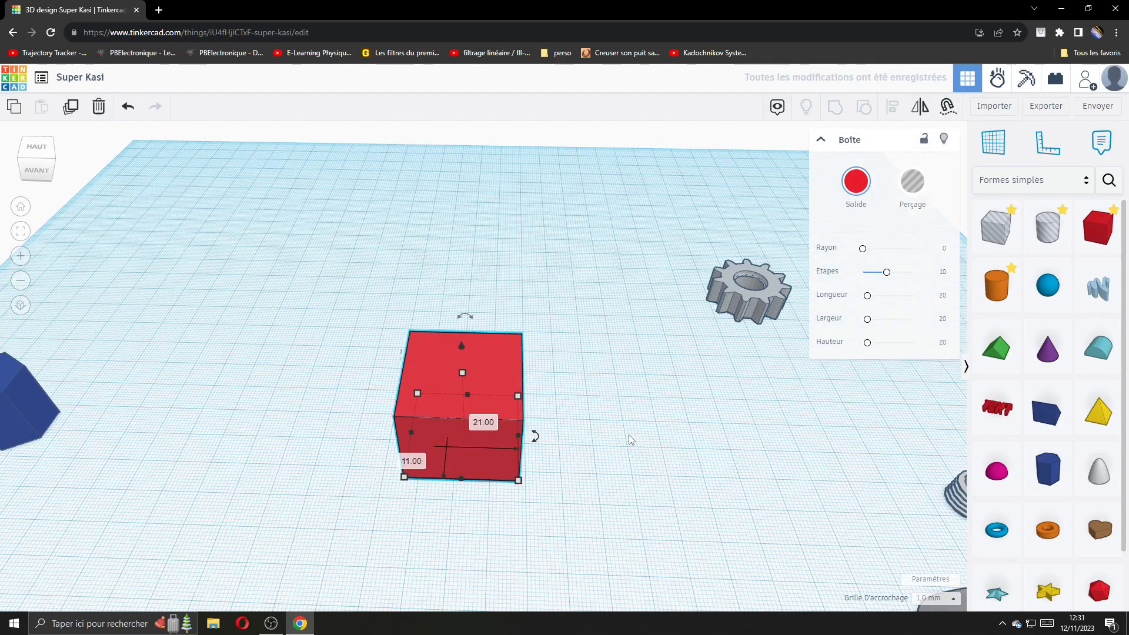
{"action": "left_click", "coordinate": [629, 436]}
{"action": "middle_click_drag", "start_coordinate": [620, 471], "coordinate": [678, 459]}
{"action": "left_click", "coordinate": [986, 295]}
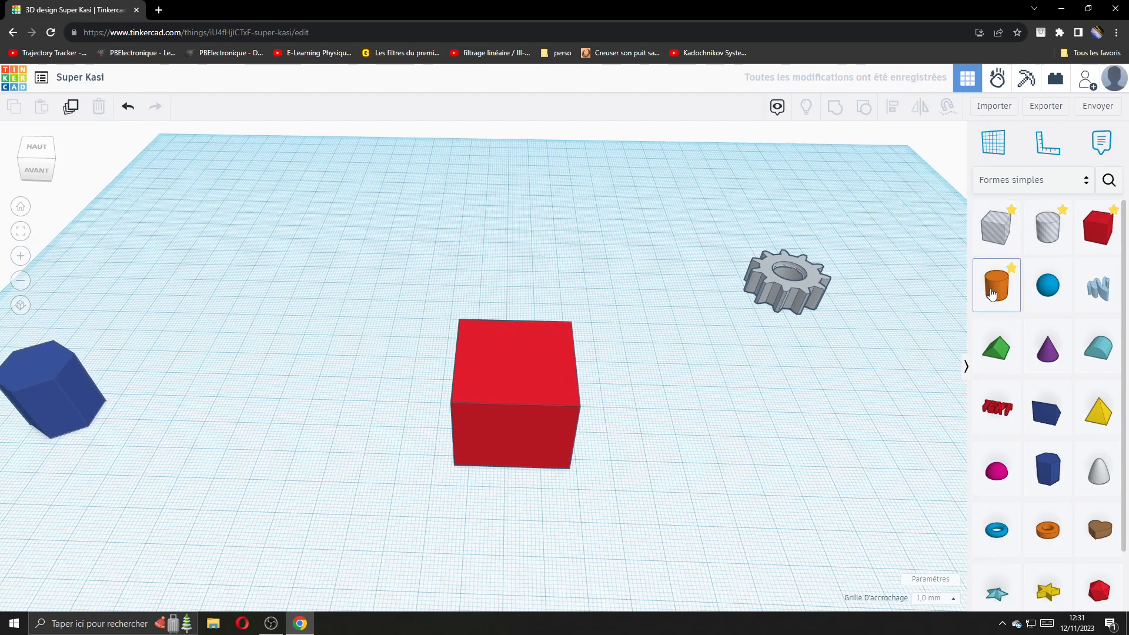
{"action": "left_click", "coordinate": [649, 416]}
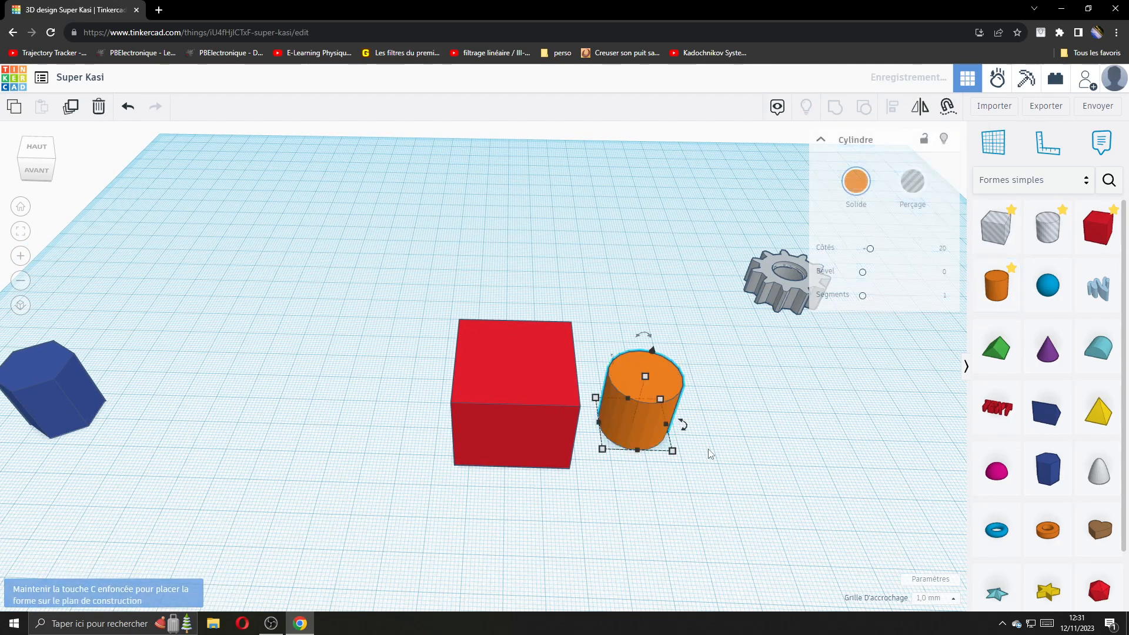
{"action": "left_click", "coordinate": [727, 471]}
{"action": "left_click", "coordinate": [651, 396]}
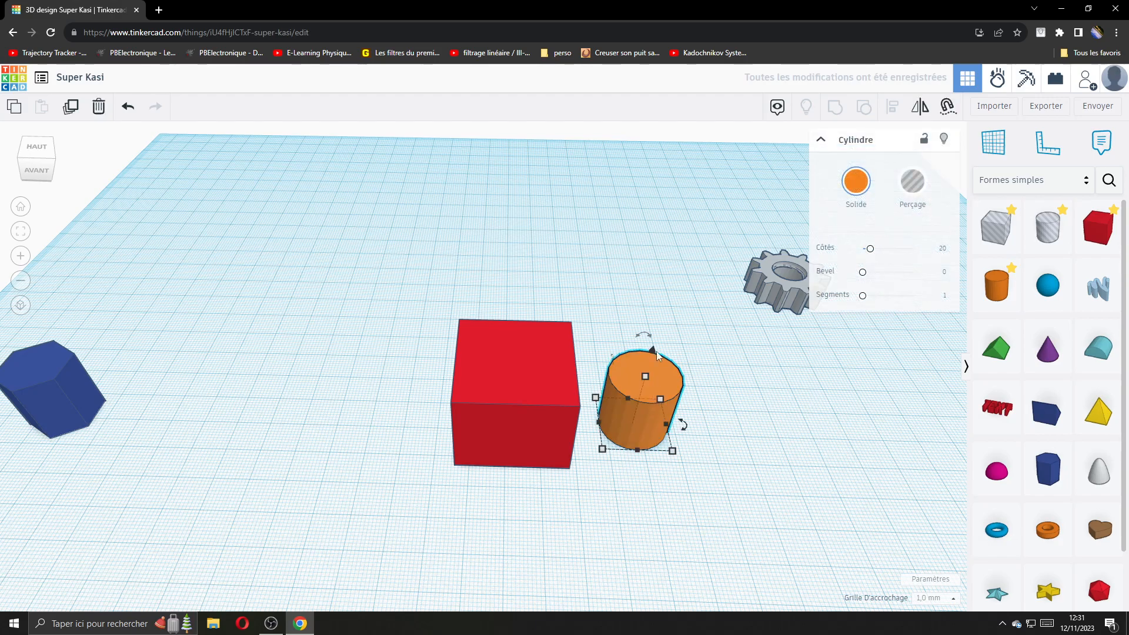
Step: Raise the cylinder about 27 mm above the workplane and move it sideways over the red box's top face
{"action": "right_click_drag", "start_coordinate": [713, 391], "coordinate": [657, 316]}
{"action": "left_click_drag", "start_coordinate": [651, 311], "coordinate": [659, 194]}
{"action": "right_click_drag", "start_coordinate": [659, 194], "coordinate": [636, 369]}
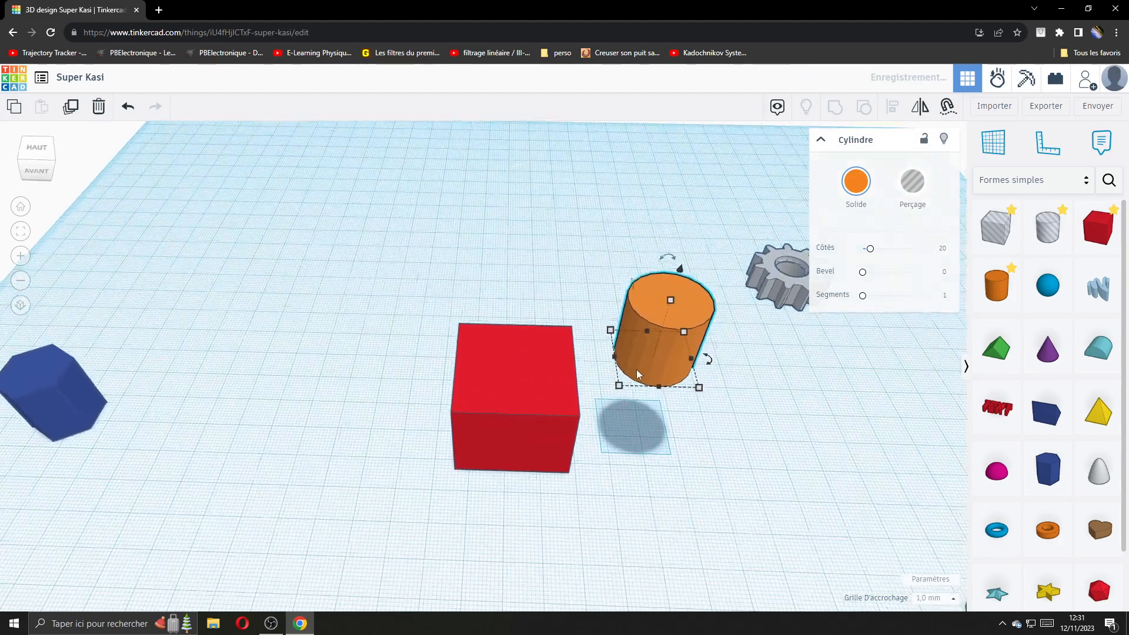
{"action": "left_click_drag", "start_coordinate": [662, 343], "coordinate": [505, 344]}
{"action": "right_click_drag", "start_coordinate": [672, 397], "coordinate": [664, 365]}
{"action": "right_click_drag", "start_coordinate": [578, 360], "coordinate": [682, 416]}
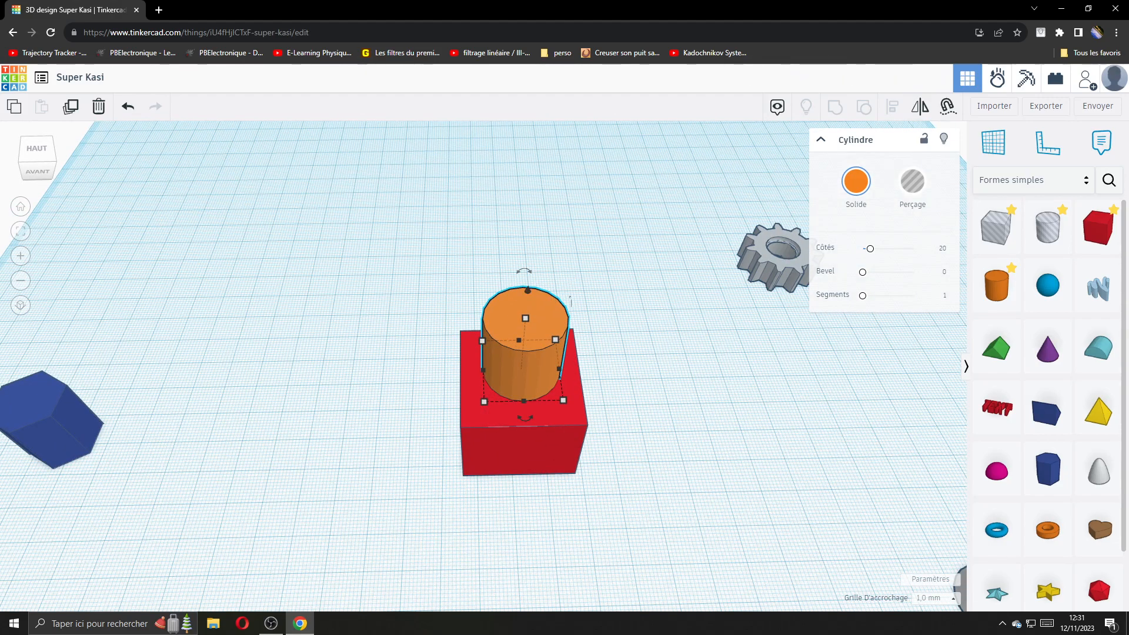
Step: Align the cylinder and the red box at mid-height and undo that alignment
{"action": "left_click", "coordinate": [909, 624]}
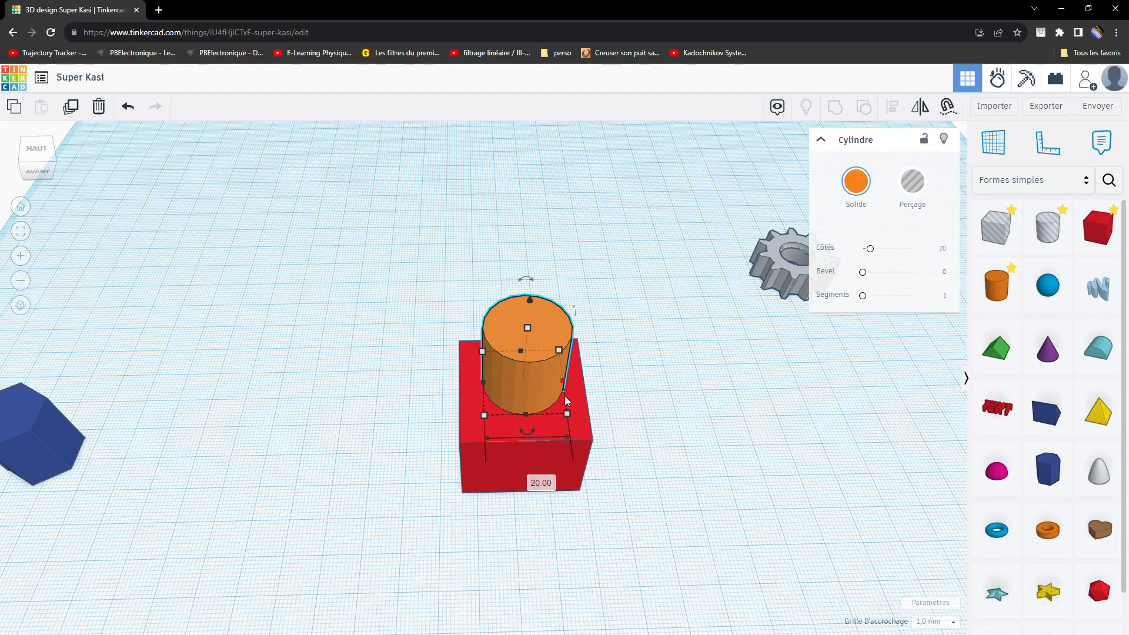
{"action": "left_click", "coordinate": [632, 411]}
{"action": "scroll", "coordinate": [633, 407], "scroll_direction": "up", "scroll_amount": 5}
{"action": "middle_click_drag", "start_coordinate": [633, 375], "coordinate": [671, 354]}
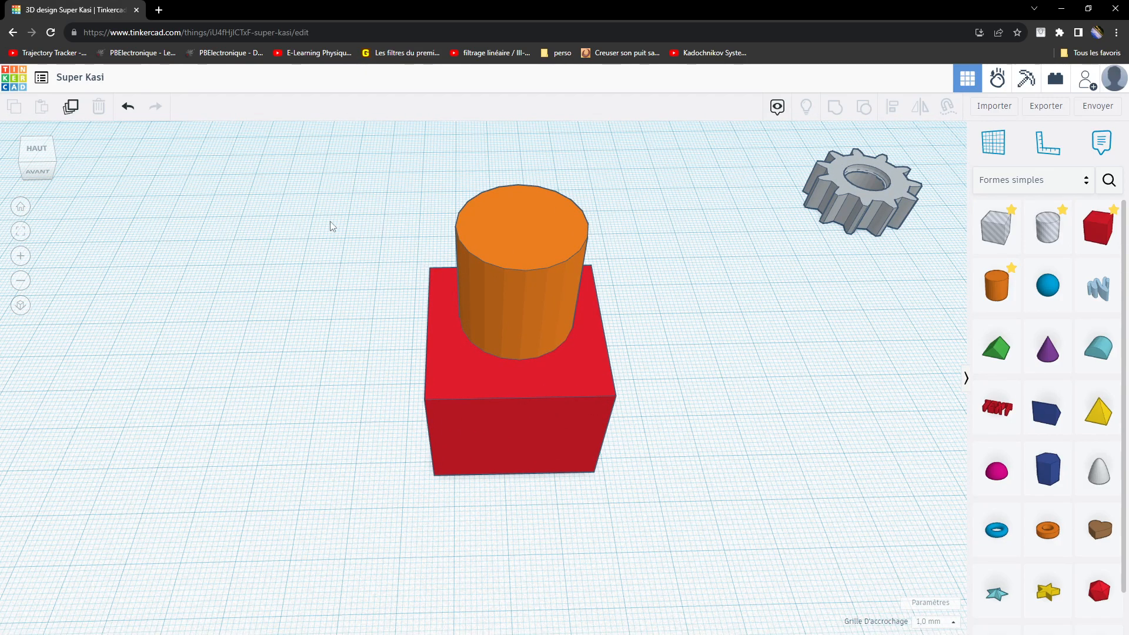
{"action": "left_click_drag", "start_coordinate": [357, 202], "coordinate": [640, 518]}
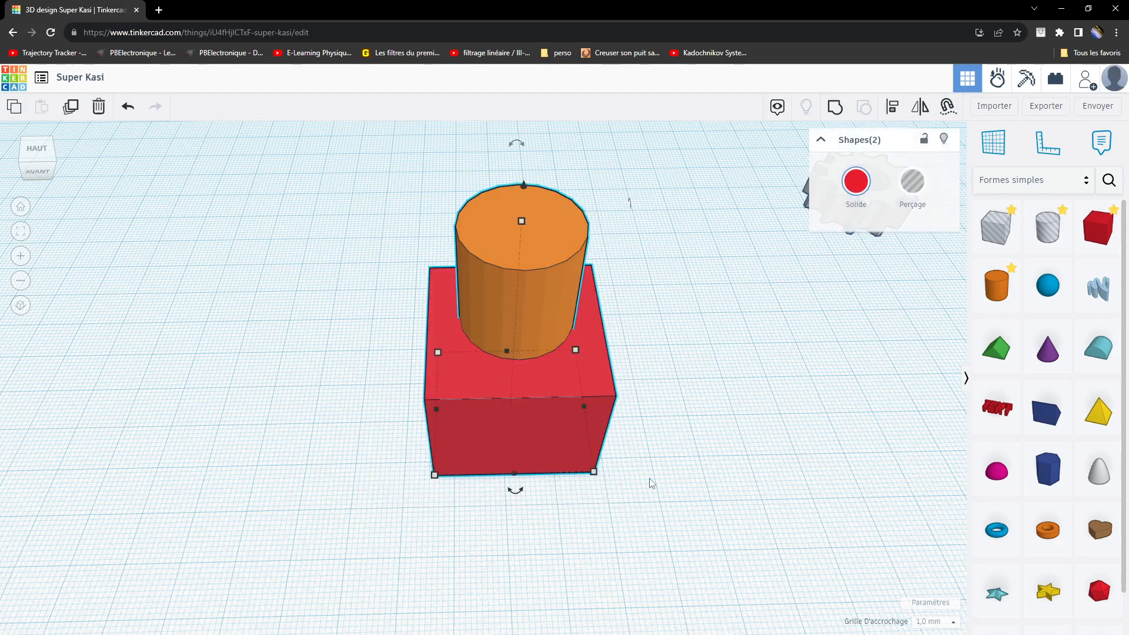
{"action": "left_click", "coordinate": [895, 107]}
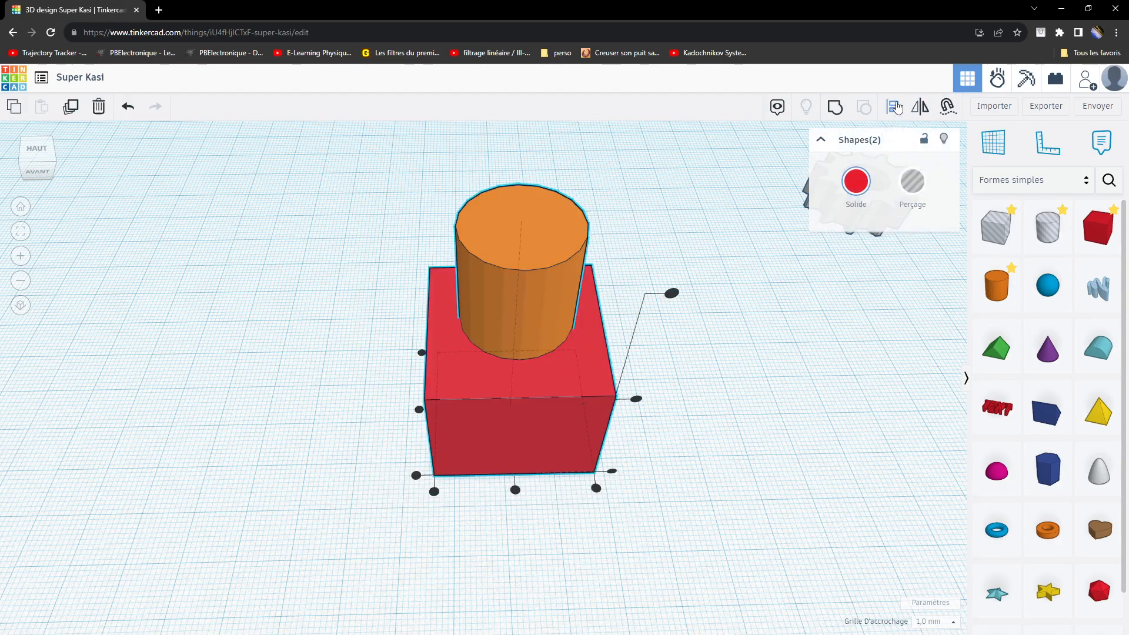
{"action": "right_click_drag", "start_coordinate": [718, 387], "coordinate": [614, 360]}
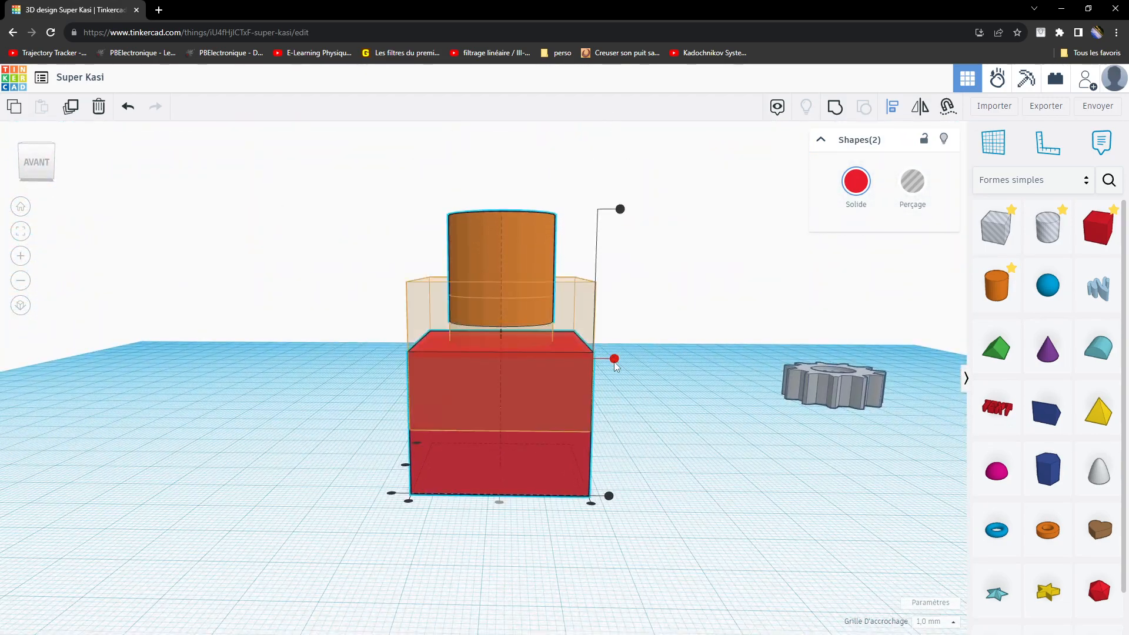
{"action": "left_click", "coordinate": [614, 360]}
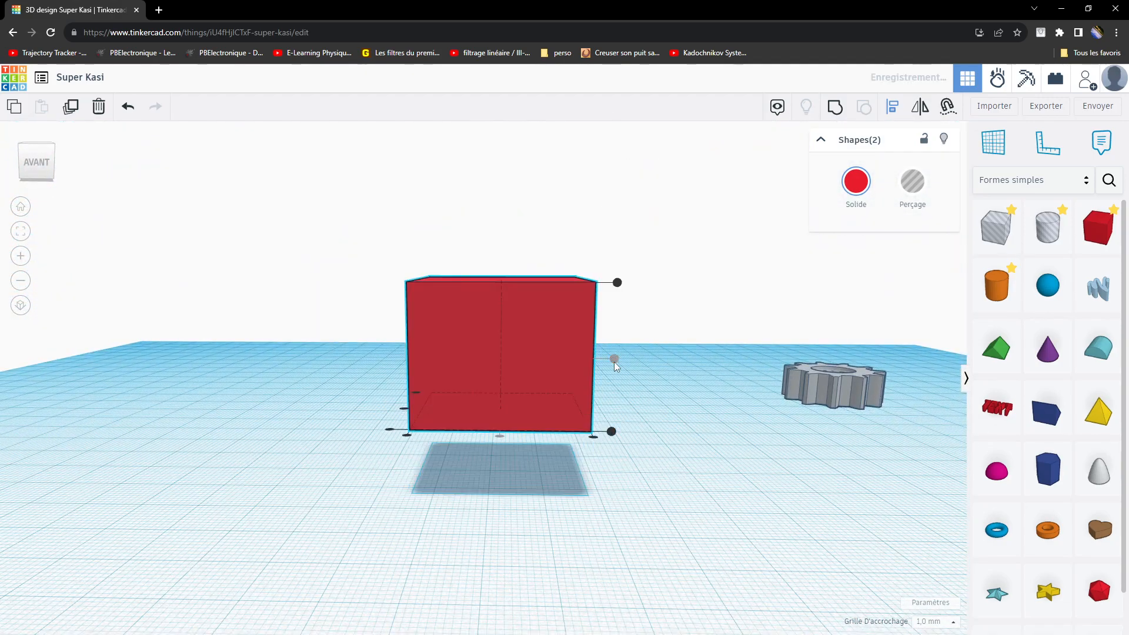
{"action": "left_click", "coordinate": [128, 107]}
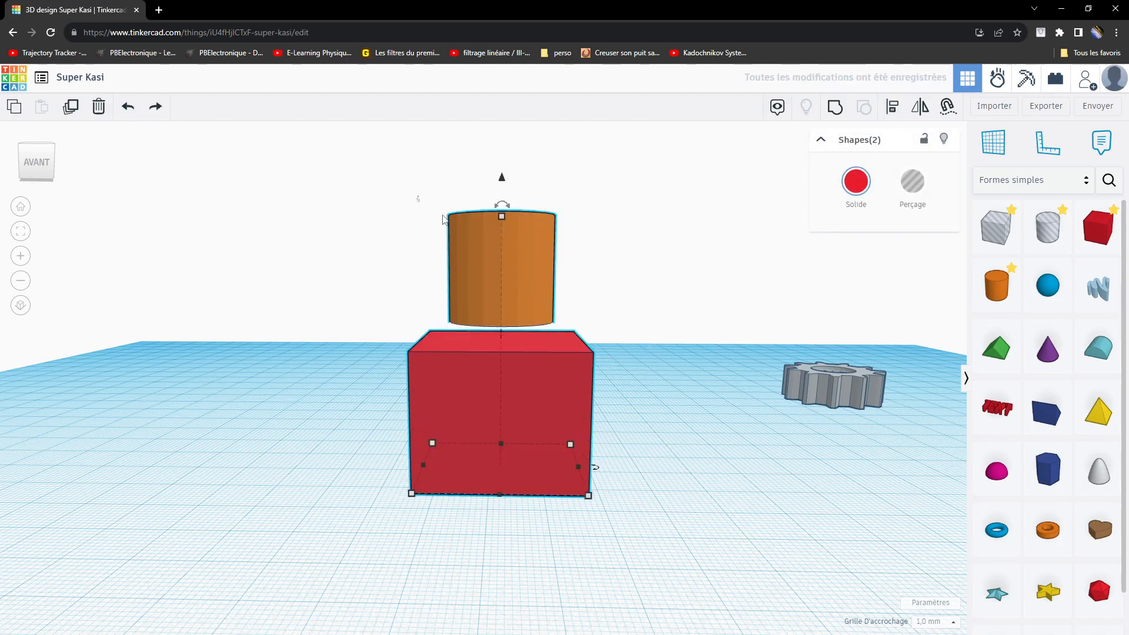
Step: Shift the cylinder off-centre toward one corner of the red box's top face
{"action": "left_click", "coordinate": [891, 107]}
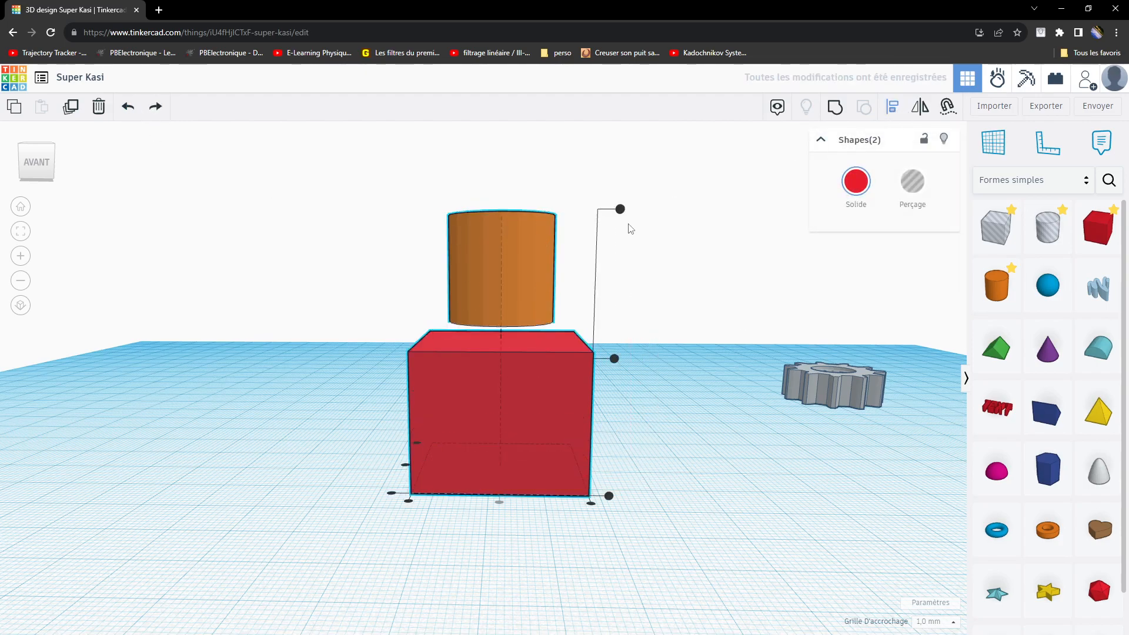
{"action": "right_click_drag", "start_coordinate": [585, 491], "coordinate": [629, 531]}
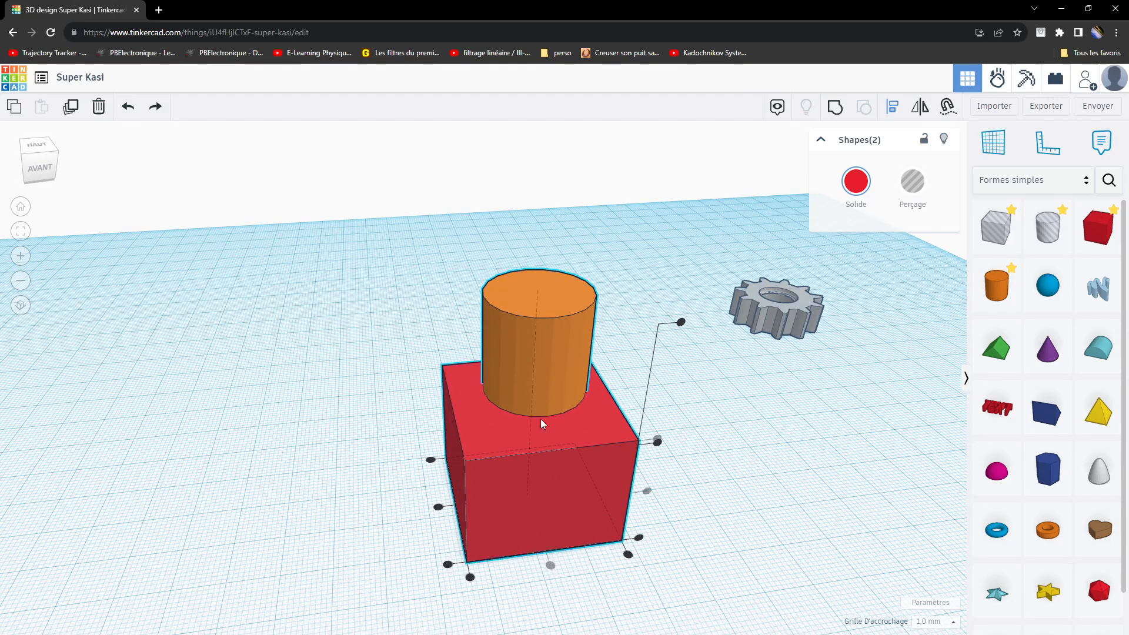
{"action": "right_click_drag", "start_coordinate": [388, 531], "coordinate": [637, 453]}
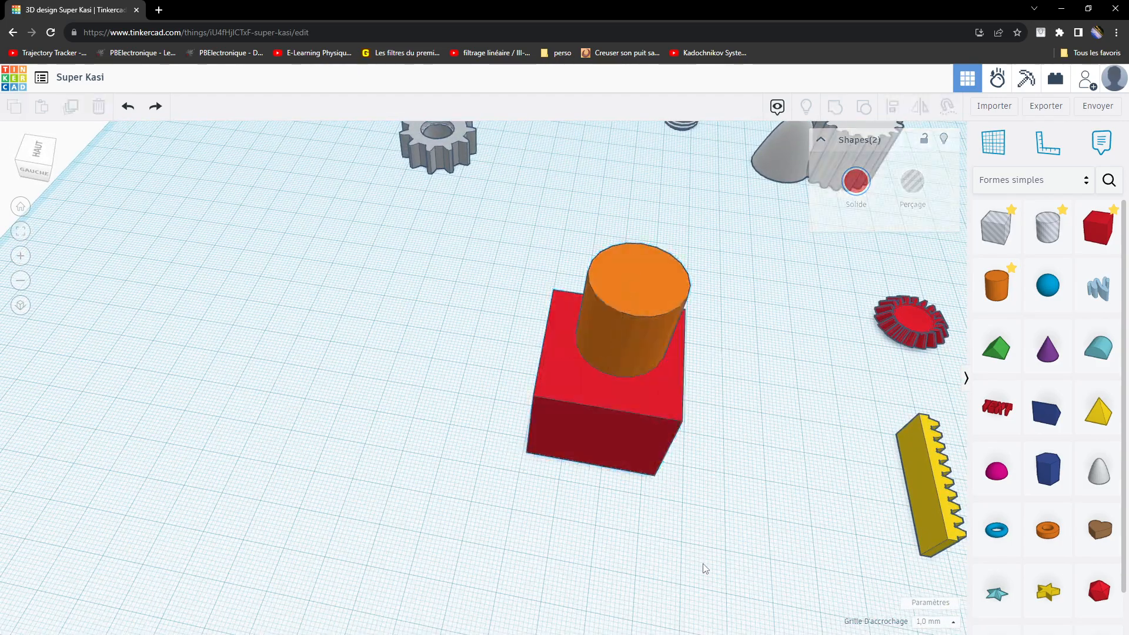
{"action": "left_click_drag", "start_coordinate": [623, 327], "coordinate": [573, 359]}
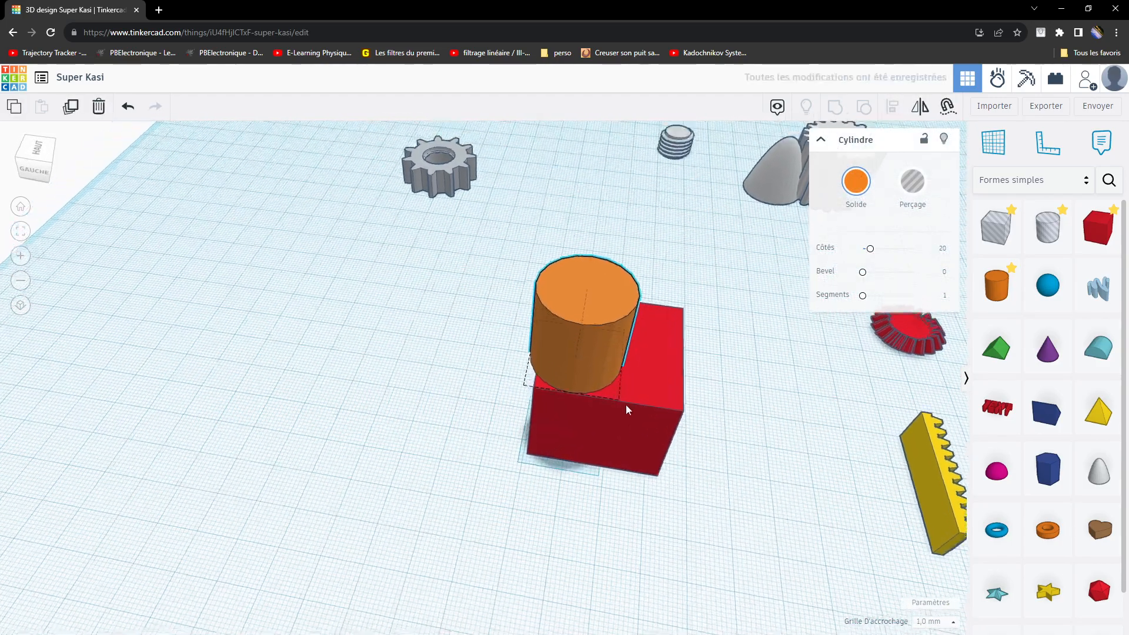
{"action": "right_click_drag", "start_coordinate": [629, 415], "coordinate": [614, 378]}
{"action": "mouse_move", "coordinate": [566, 194]}
{"action": "left_mouse_down"}
{"action": "mouse_move", "coordinate": [566, 207]}
{"action": "mouse_move", "coordinate": [567, 194]}
{"action": "left_mouse_up"}
{"action": "right_click_drag", "start_coordinate": [433, 489], "coordinate": [488, 609]}
{"action": "left_click_drag", "start_coordinate": [461, 633], "coordinate": [463, 557]}
Step: Align the centres of the cylinder and the red box in both horizontal directions
{"action": "left_click_drag", "start_coordinate": [477, 286], "coordinate": [674, 470]}
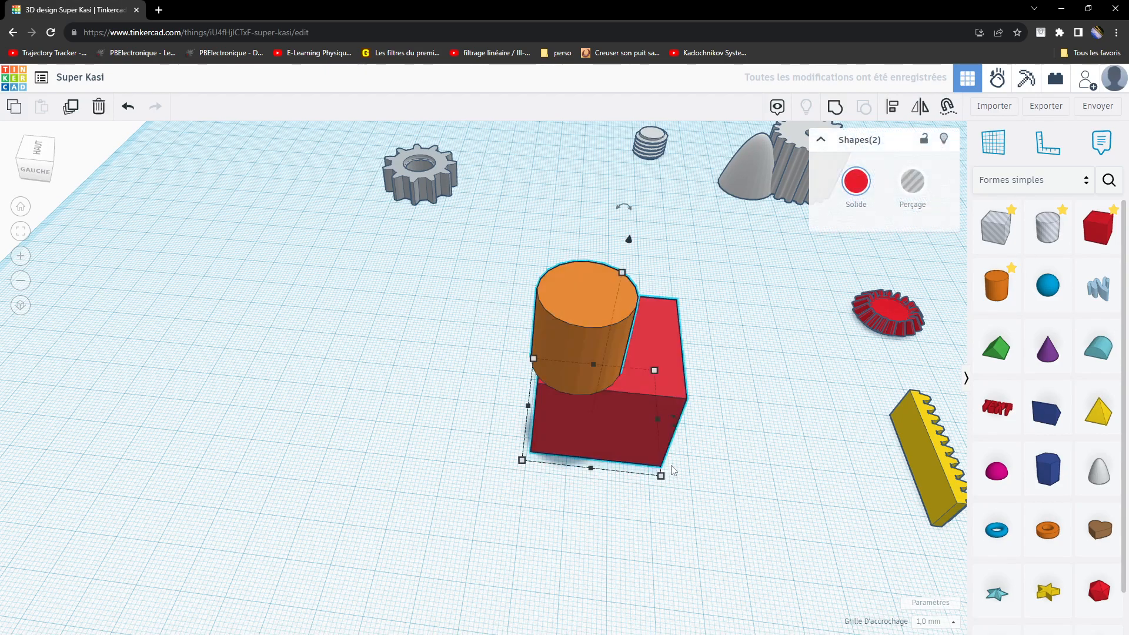
{"action": "left_click", "coordinate": [892, 107]}
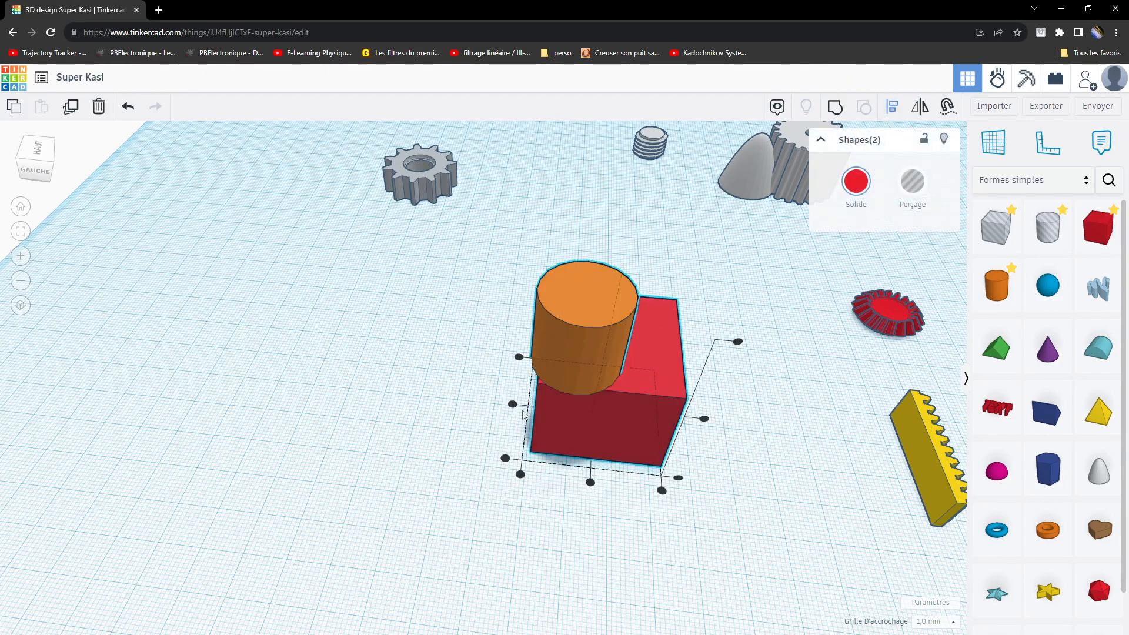
{"action": "left_click", "coordinate": [517, 405]}
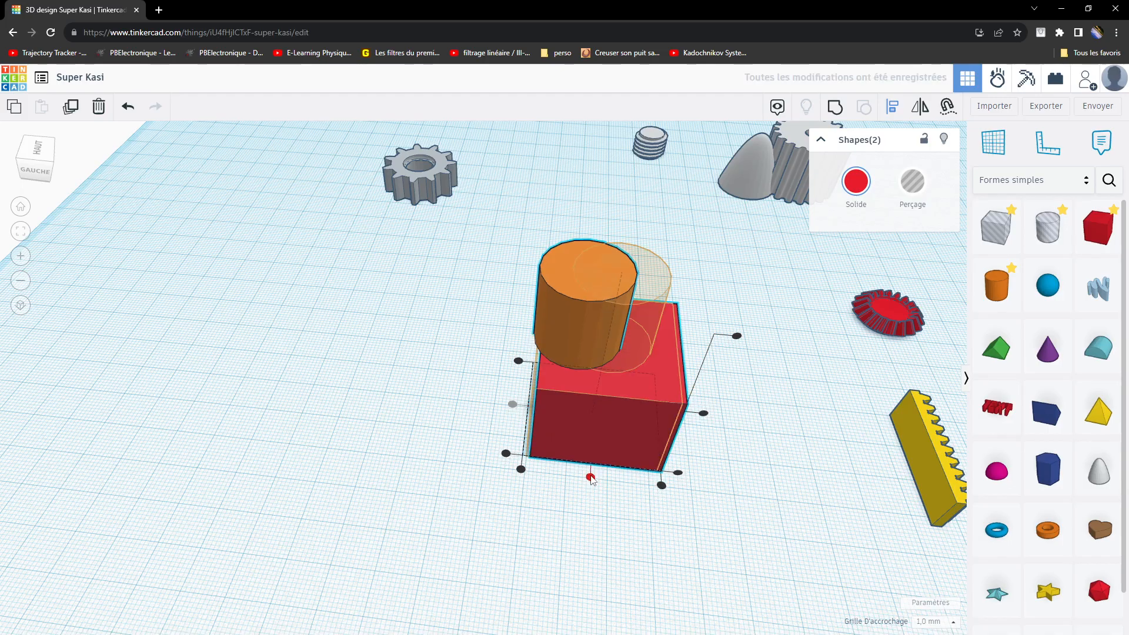
{"action": "left_click", "coordinate": [590, 477]}
{"action": "right_click_drag", "start_coordinate": [574, 415], "coordinate": [469, 451]}
{"action": "scroll", "coordinate": [468, 452], "scroll_direction": "up", "scroll_amount": 5}
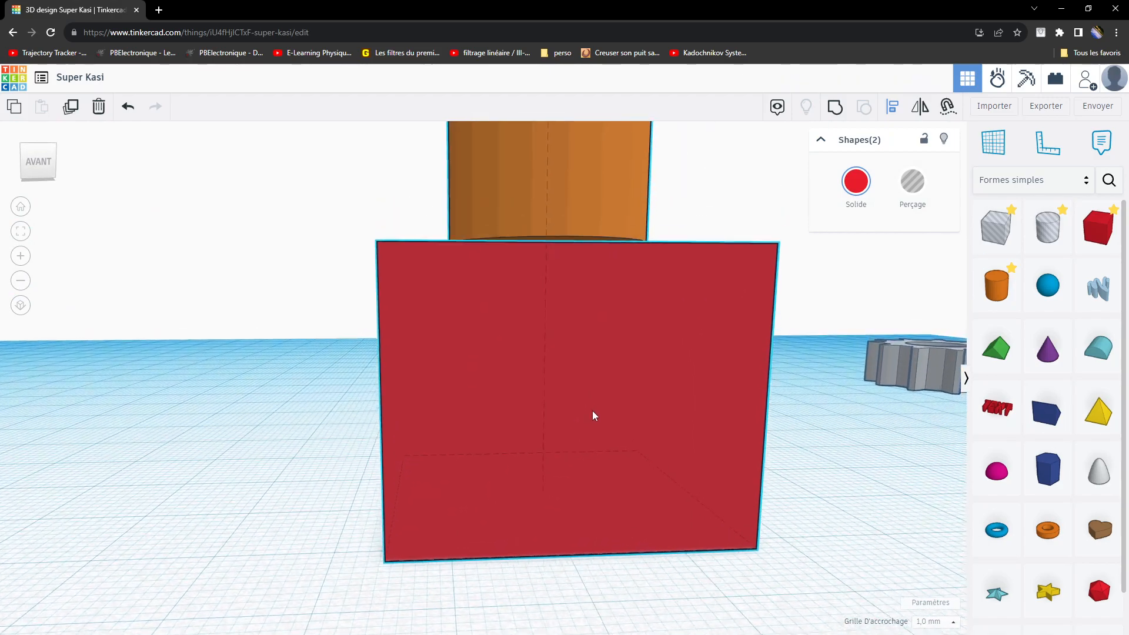
{"action": "right_click_drag", "start_coordinate": [550, 489], "coordinate": [814, 564]}
{"action": "scroll", "coordinate": [538, 473], "scroll_direction": "down", "scroll_amount": 5}
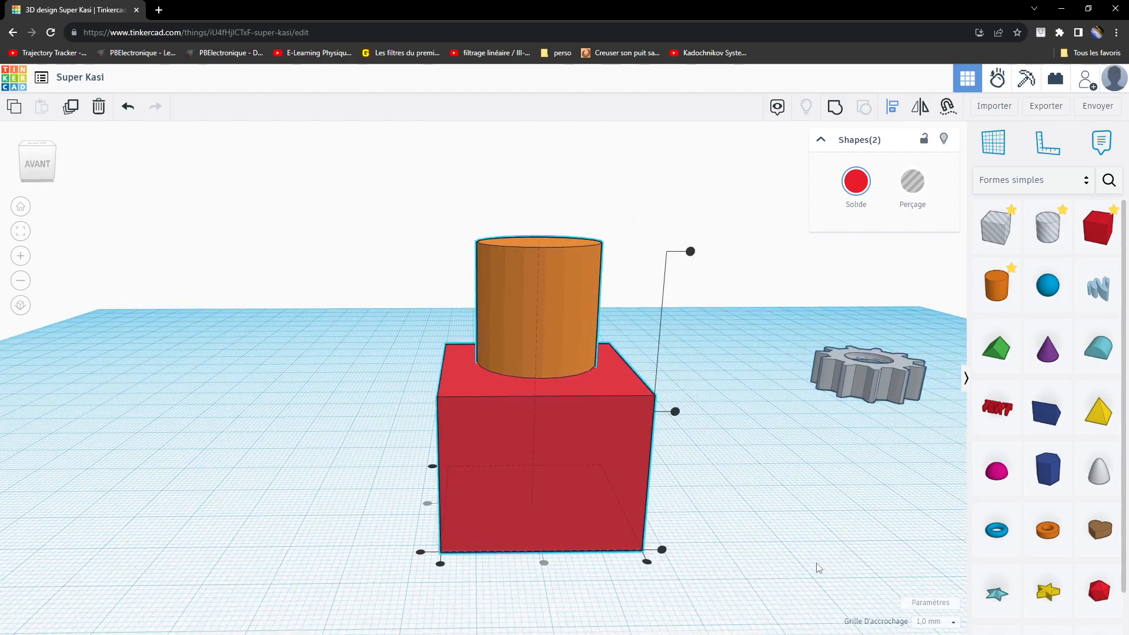
{"action": "left_click", "coordinate": [785, 532]}
Step: Set the cylinder's height above the workplane to 26 mm
{"action": "left_click", "coordinate": [591, 447]}
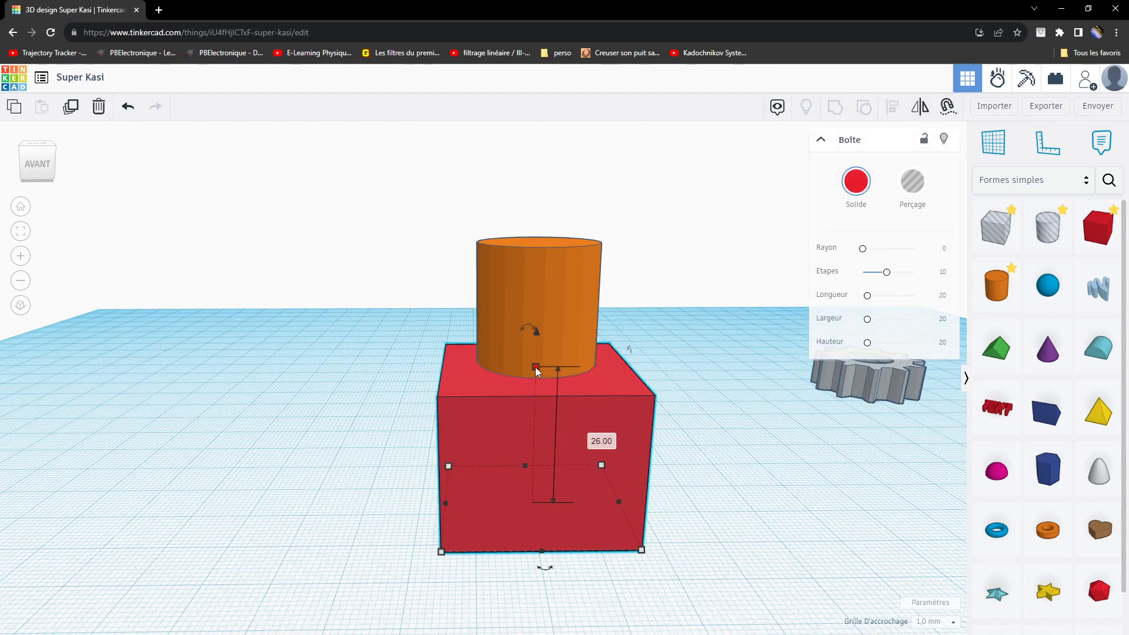
{"action": "left_click", "coordinate": [753, 438]}
{"action": "left_click", "coordinate": [545, 317]}
{"action": "mouse_move", "coordinate": [541, 204]}
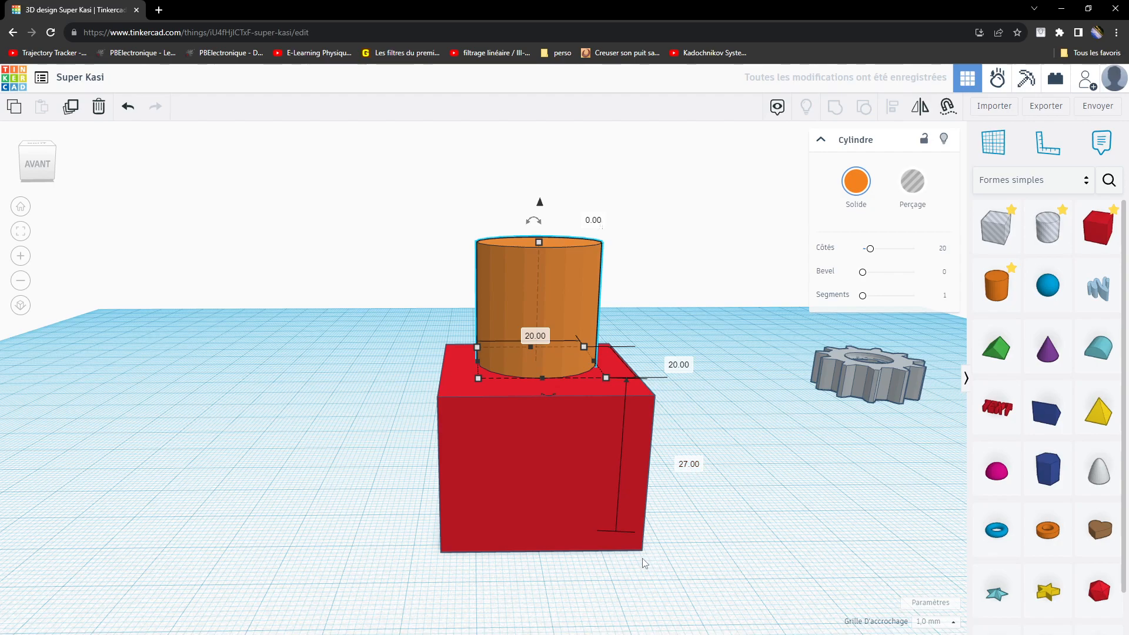
{"action": "left_click", "coordinate": [686, 461]}
{"action": "type", "text": "26"}
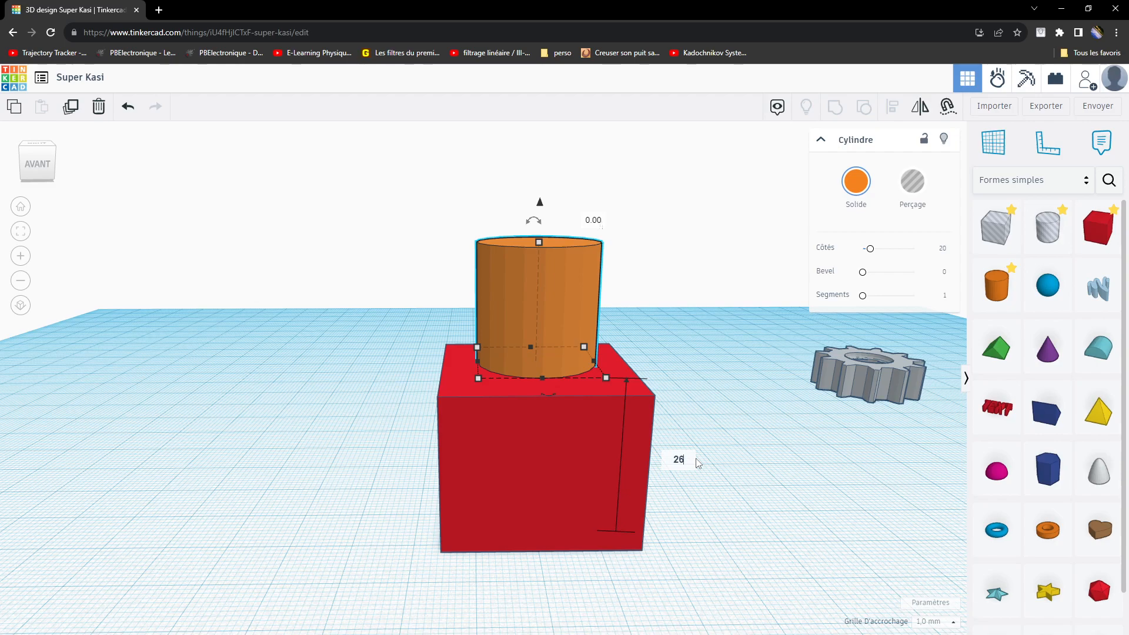
{"action": "key", "text": "Return"}
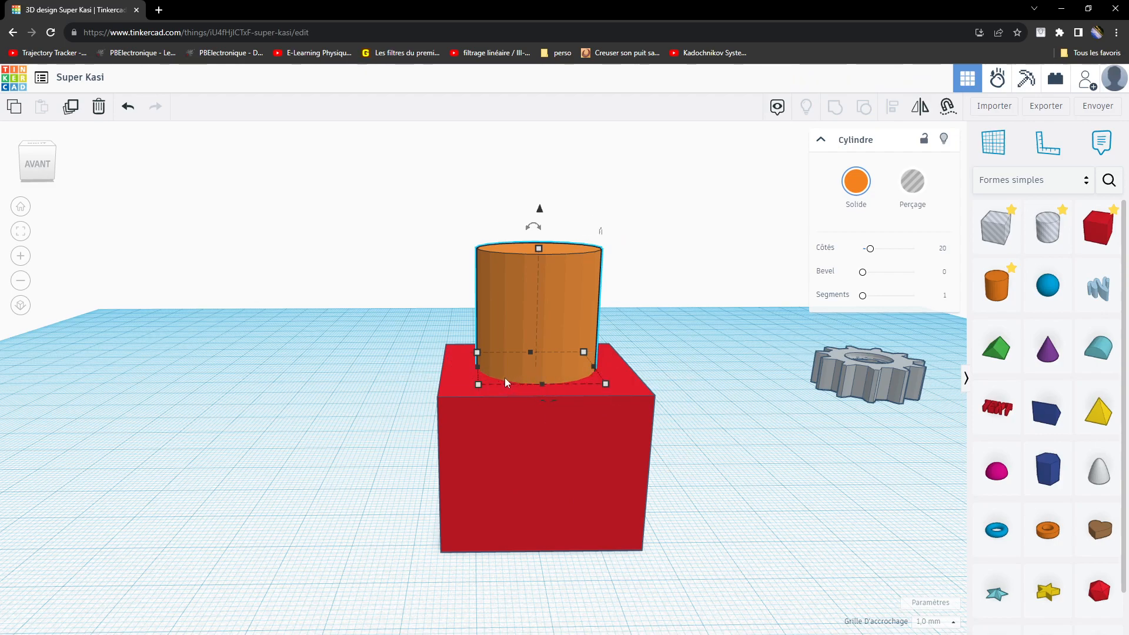
Step: Turn the cylinder above the red box into a hole
{"action": "right_click_drag", "start_coordinate": [699, 452], "coordinate": [724, 382]}
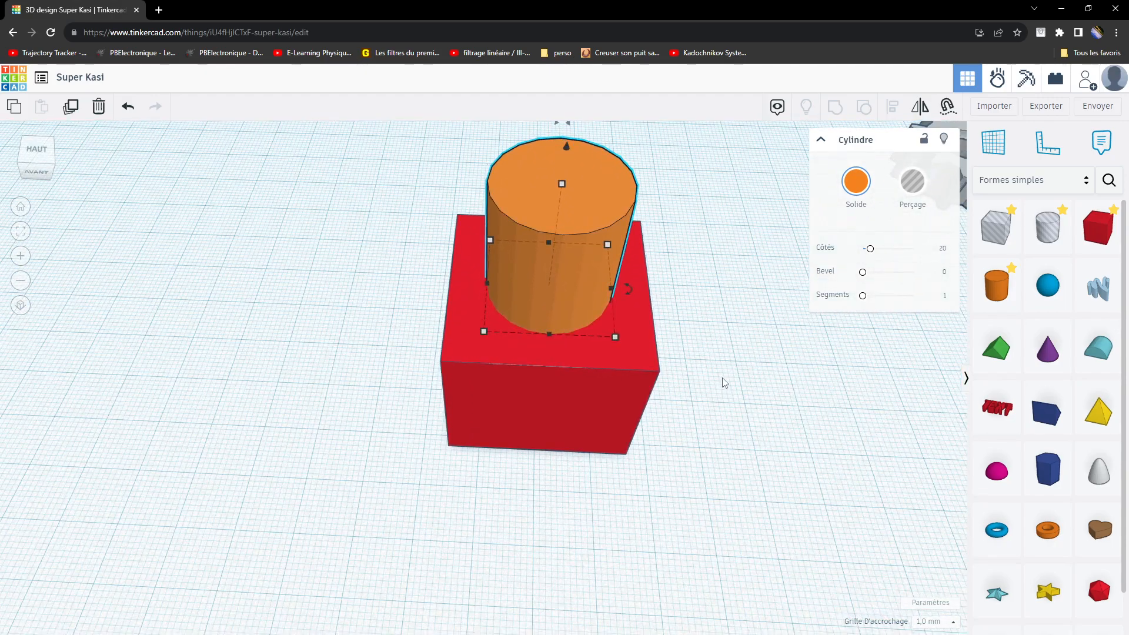
{"action": "left_click", "coordinate": [686, 267]}
{"action": "left_click", "coordinate": [547, 231]}
{"action": "middle_click_drag", "start_coordinate": [751, 187], "coordinate": [678, 245]}
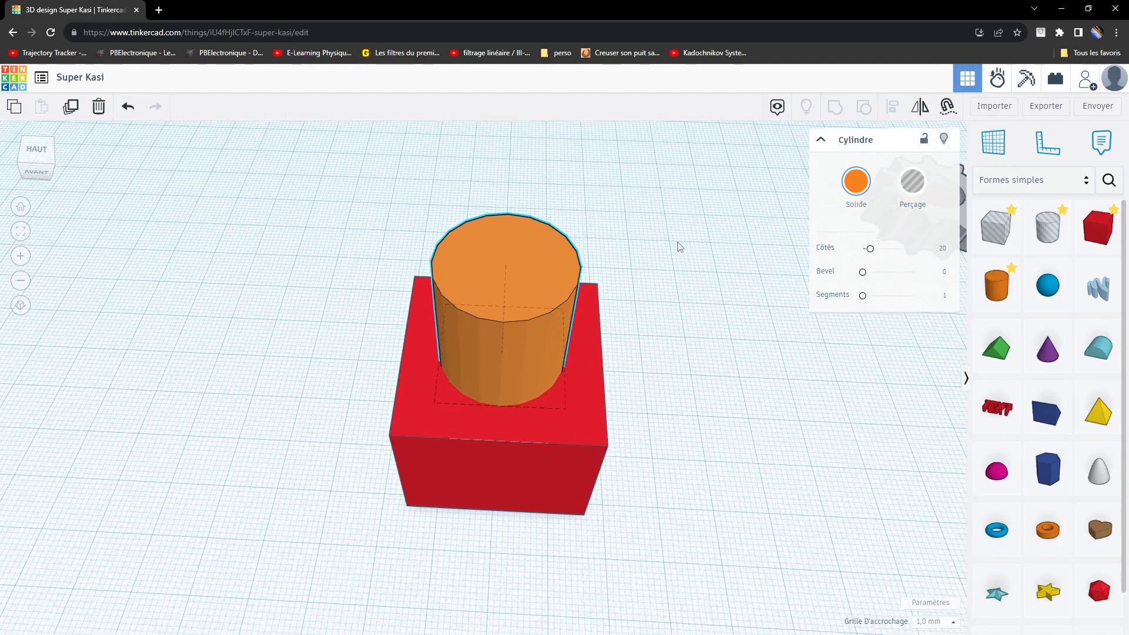
{"action": "left_click", "coordinate": [911, 181]}
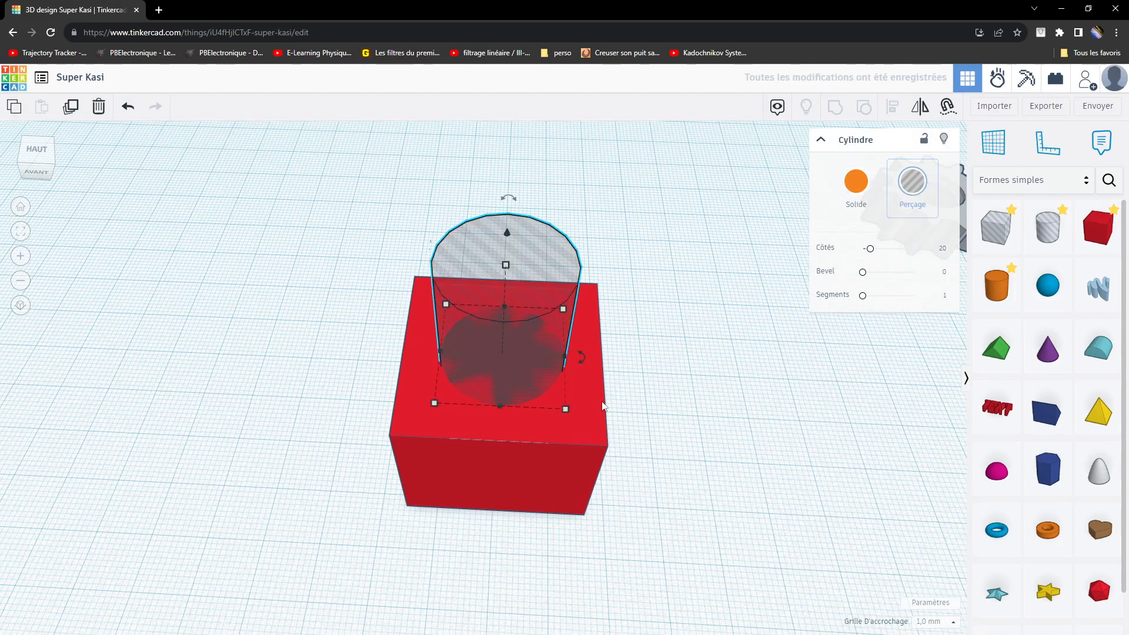
Step: Lower and raise the cylinder hole in 1 mm steps, ending 25 mm above the workplane
{"action": "right_click_drag", "start_coordinate": [495, 329], "coordinate": [513, 366]}
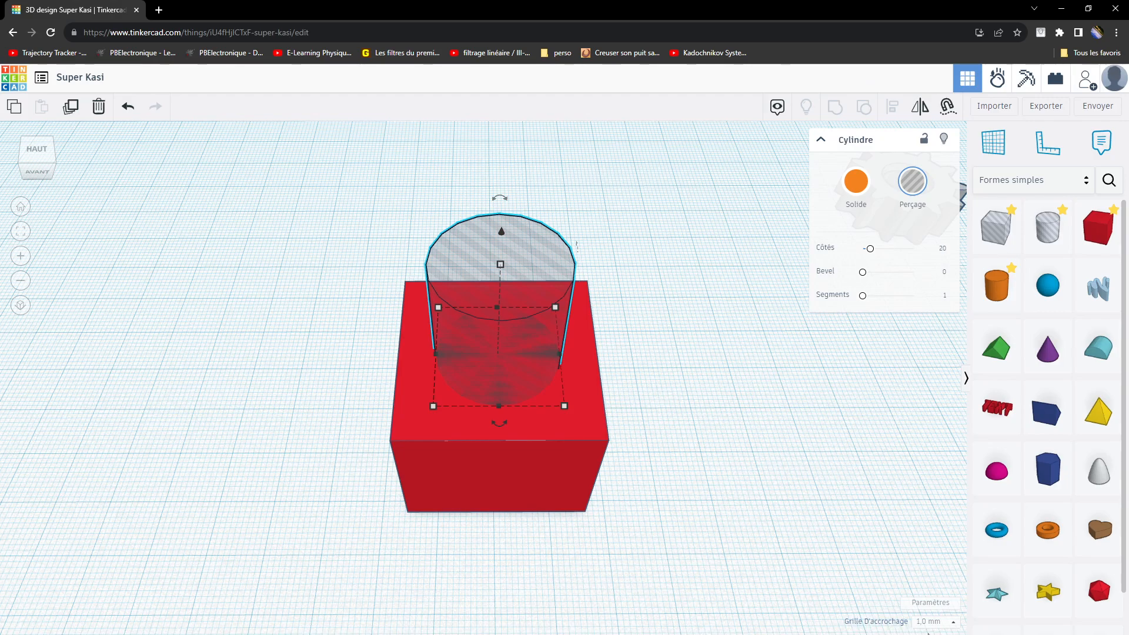
{"action": "left_click_drag", "start_coordinate": [506, 229], "coordinate": [502, 241]}
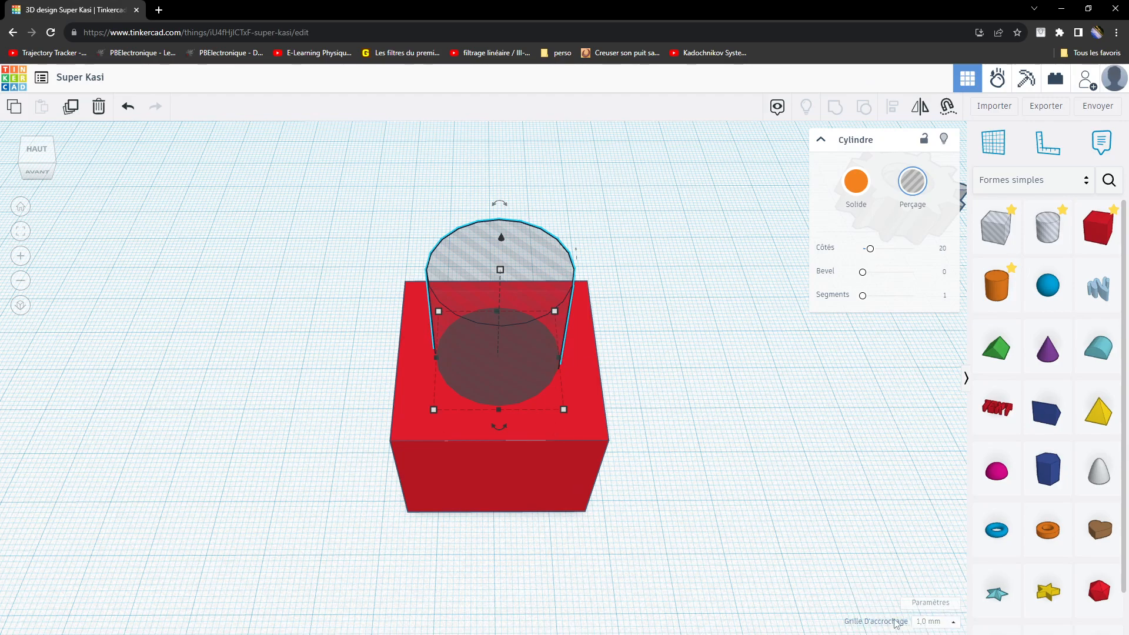
{"action": "left_click", "coordinate": [934, 622]}
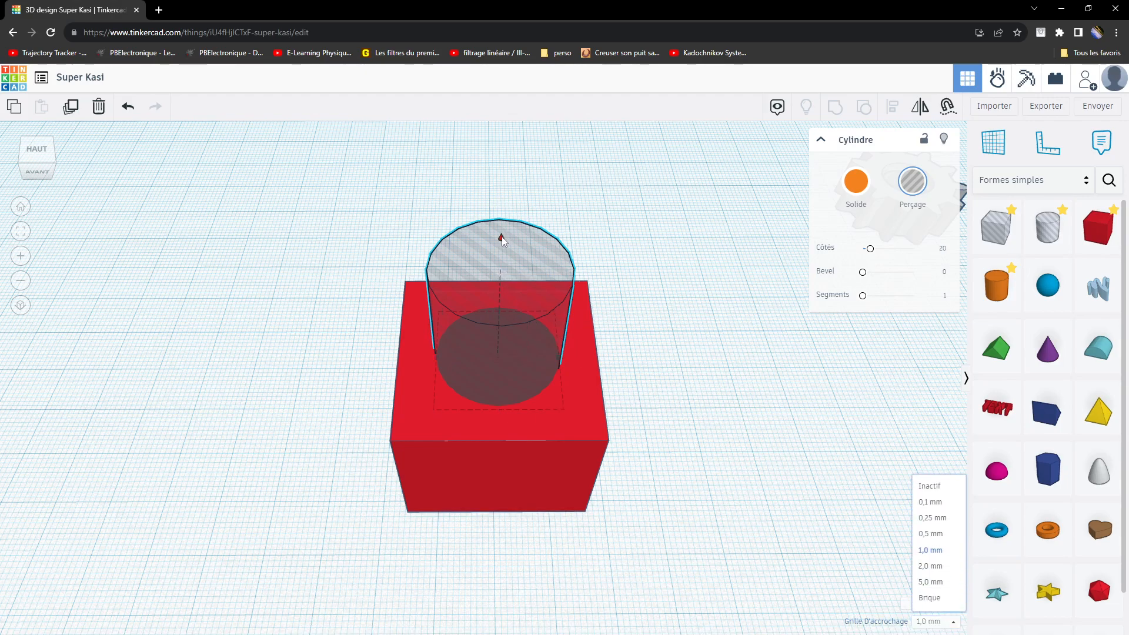
{"action": "left_click", "coordinate": [501, 238]}
{"action": "left_click_drag", "start_coordinate": [502, 236], "coordinate": [501, 231]}
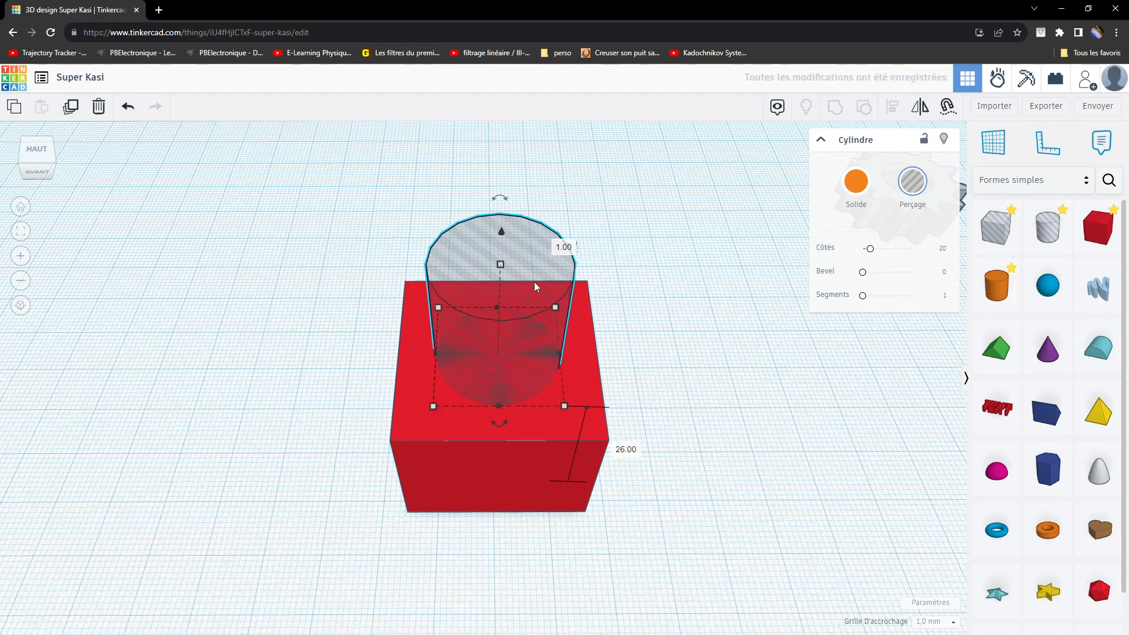
{"action": "left_click_drag", "start_coordinate": [501, 233], "coordinate": [503, 239]}
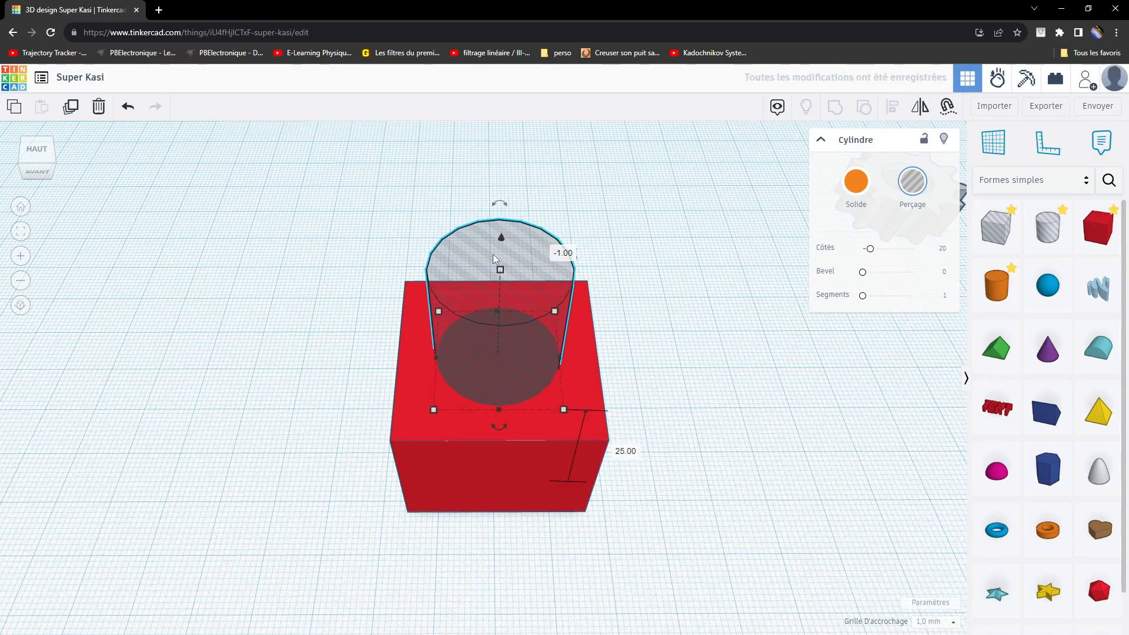
Step: Set the snap grid to 0.1 mm and raise the cylinder hole to 25.9 mm above the workplane
{"action": "left_click", "coordinate": [931, 623]}
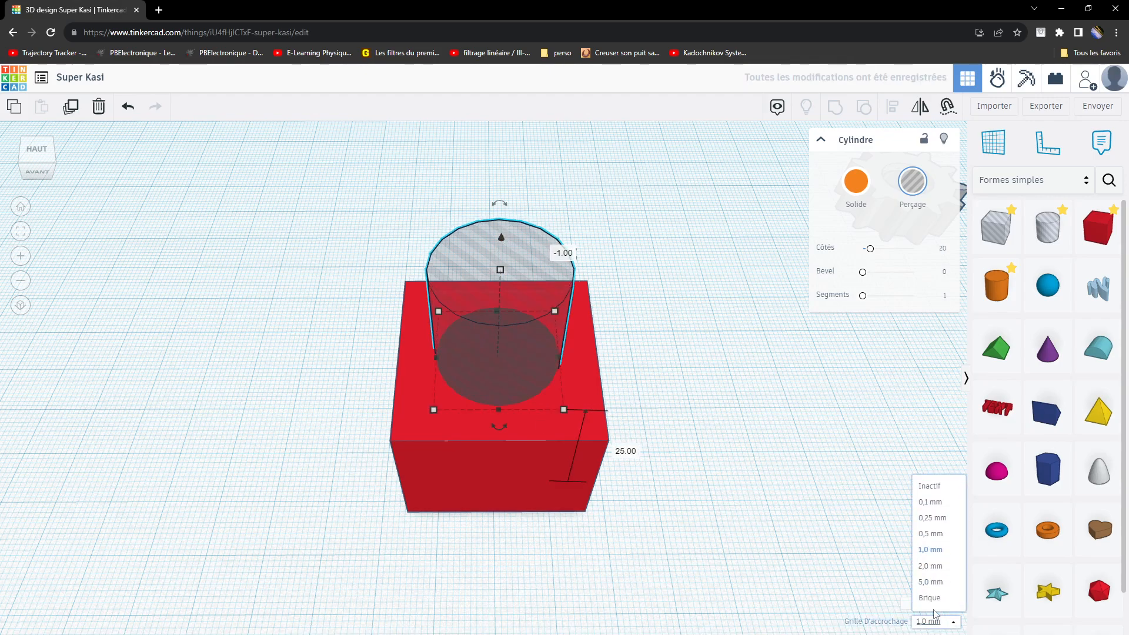
{"action": "left_click", "coordinate": [934, 503]}
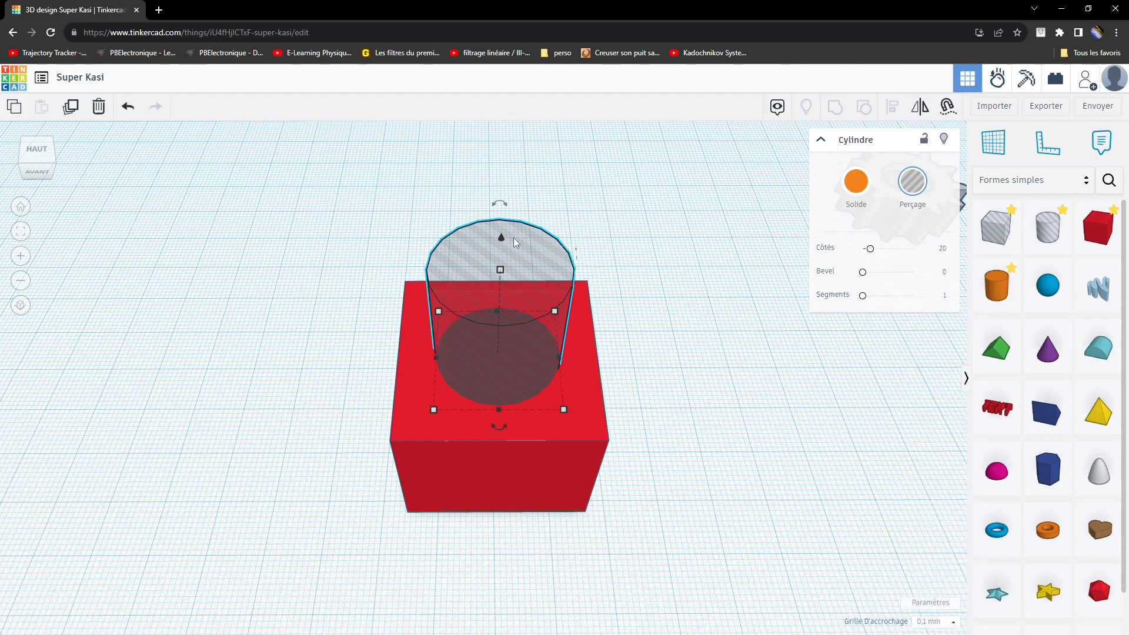
{"action": "left_click_drag", "start_coordinate": [501, 235], "coordinate": [500, 228]}
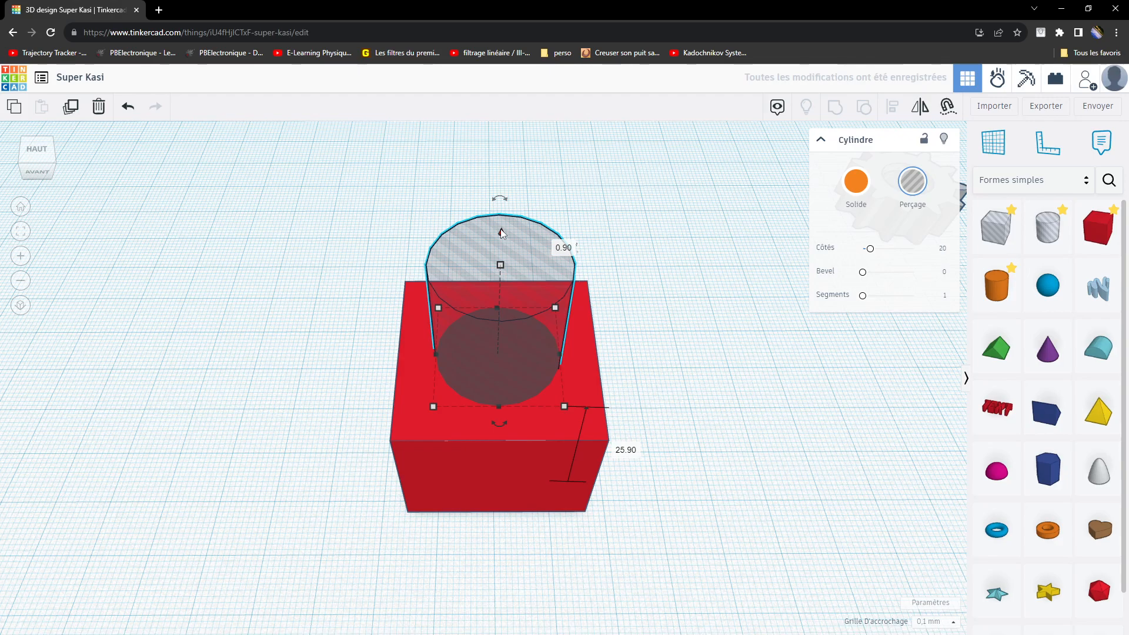
{"action": "left_click", "coordinate": [686, 275]}
{"action": "mouse_move", "coordinate": [684, 278]}
{"action": "right_mouse_down"}
{"action": "mouse_move", "coordinate": [675, 257]}
{"action": "mouse_move", "coordinate": [679, 277]}
{"action": "right_mouse_up"}
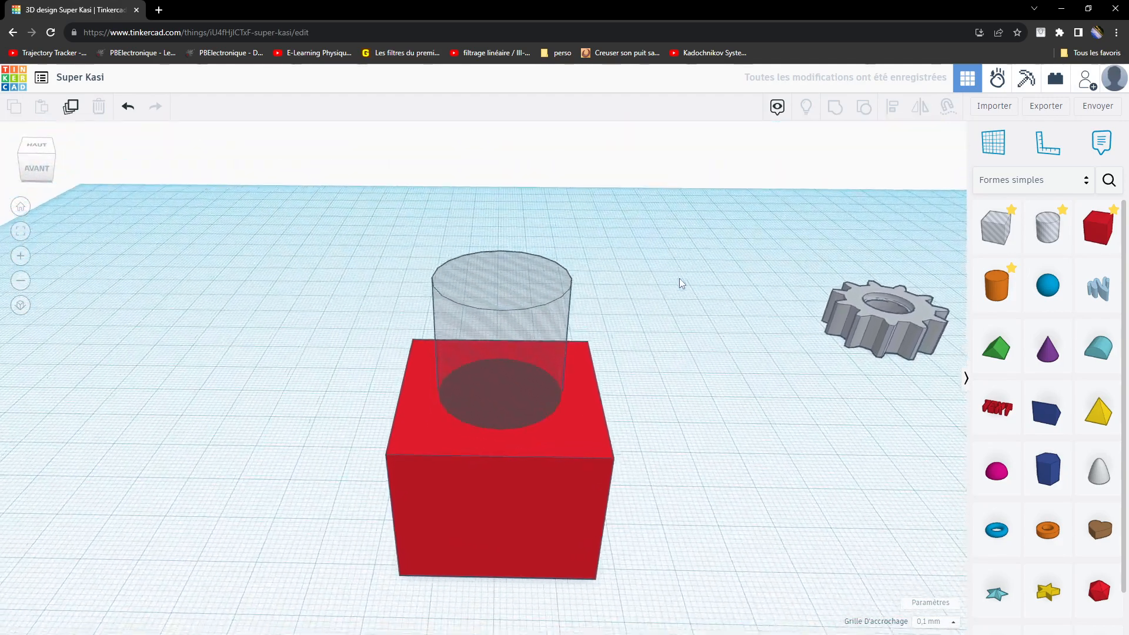
Step: Turn the cylinder hole above the red box back into a solid
{"action": "left_click", "coordinate": [501, 341]}
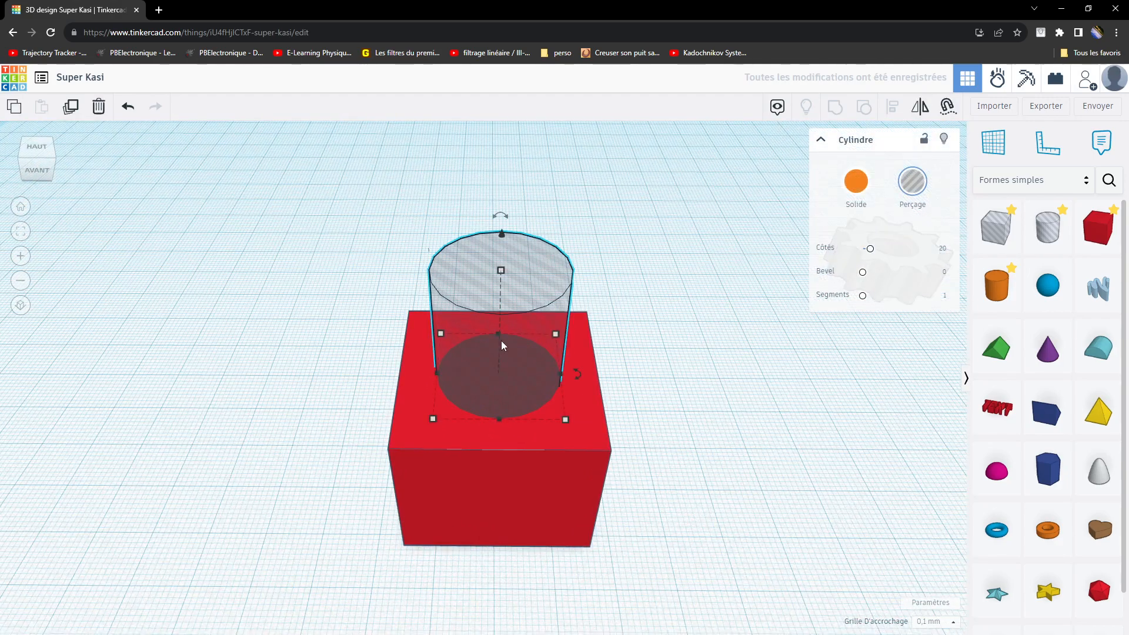
{"action": "left_click", "coordinate": [862, 186]}
{"action": "left_click", "coordinate": [697, 534]}
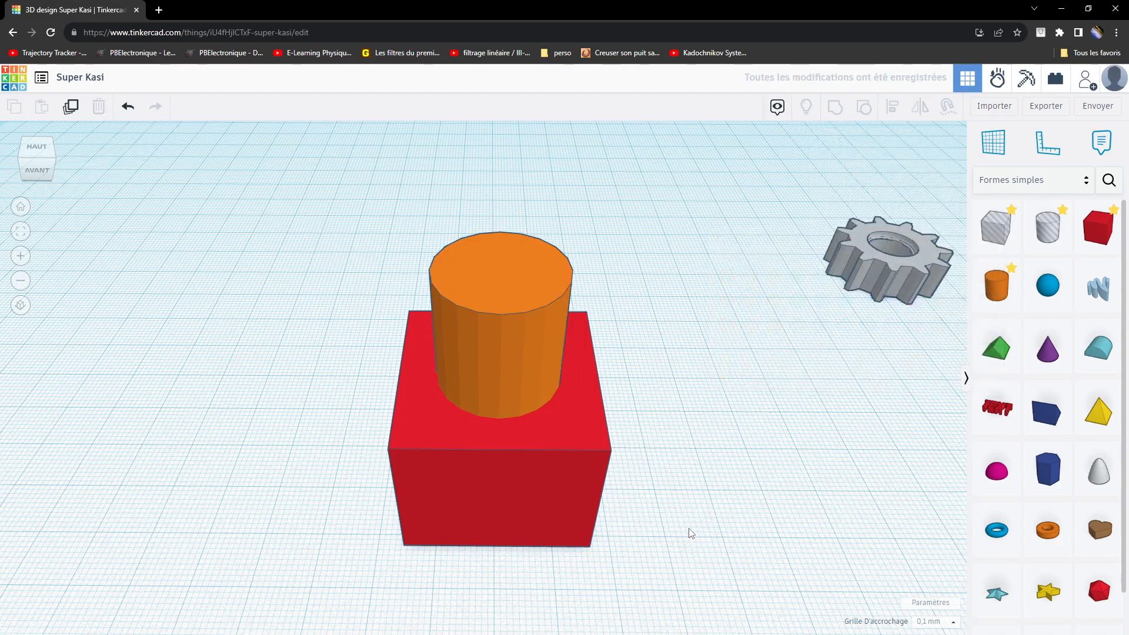
Step: Group the solid cylinder and the red box into one shape
{"action": "left_click_drag", "start_coordinate": [687, 541], "coordinate": [351, 288]}
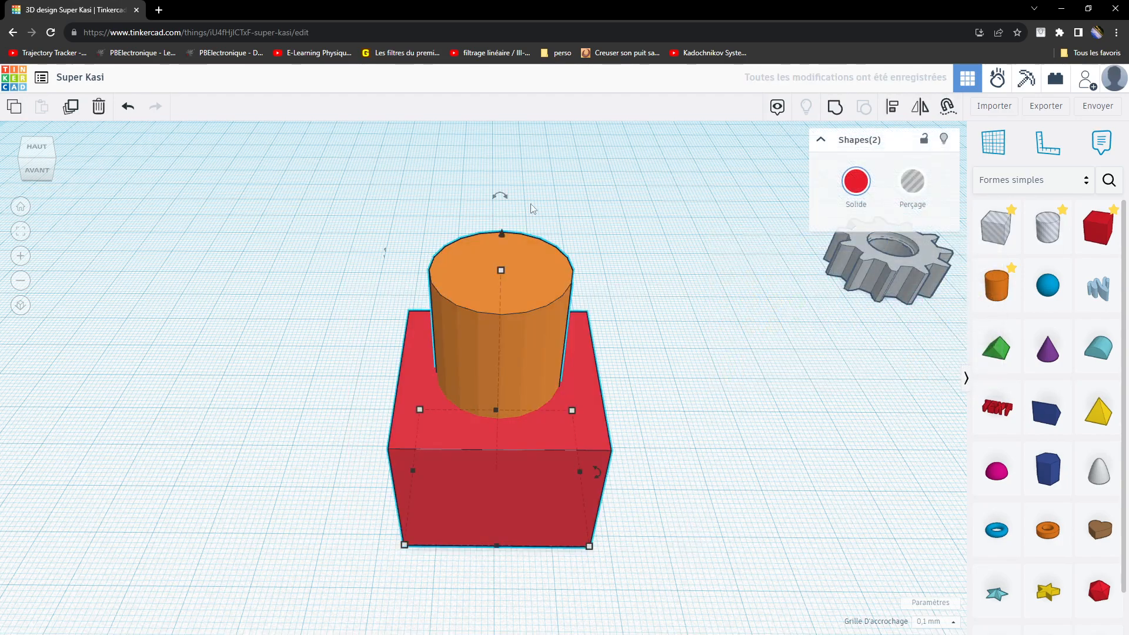
{"action": "left_click", "coordinate": [837, 112]}
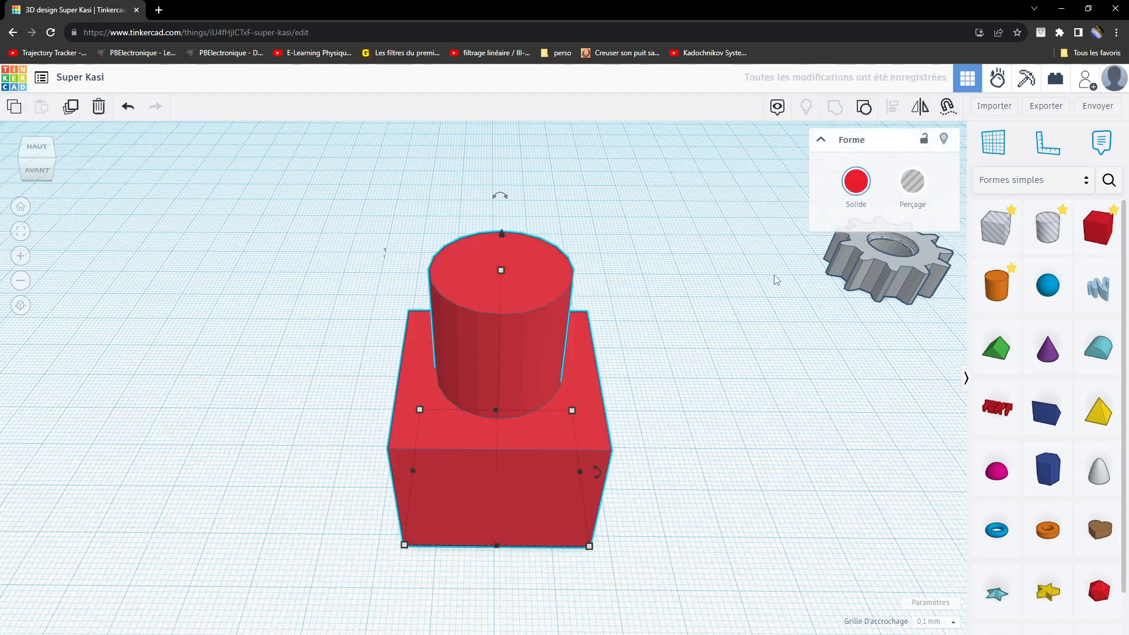
{"action": "right_click_drag", "start_coordinate": [687, 376], "coordinate": [653, 403]}
{"action": "left_click_drag", "start_coordinate": [529, 348], "coordinate": [517, 302]}
{"action": "right_click_drag", "start_coordinate": [598, 381], "coordinate": [628, 380]}
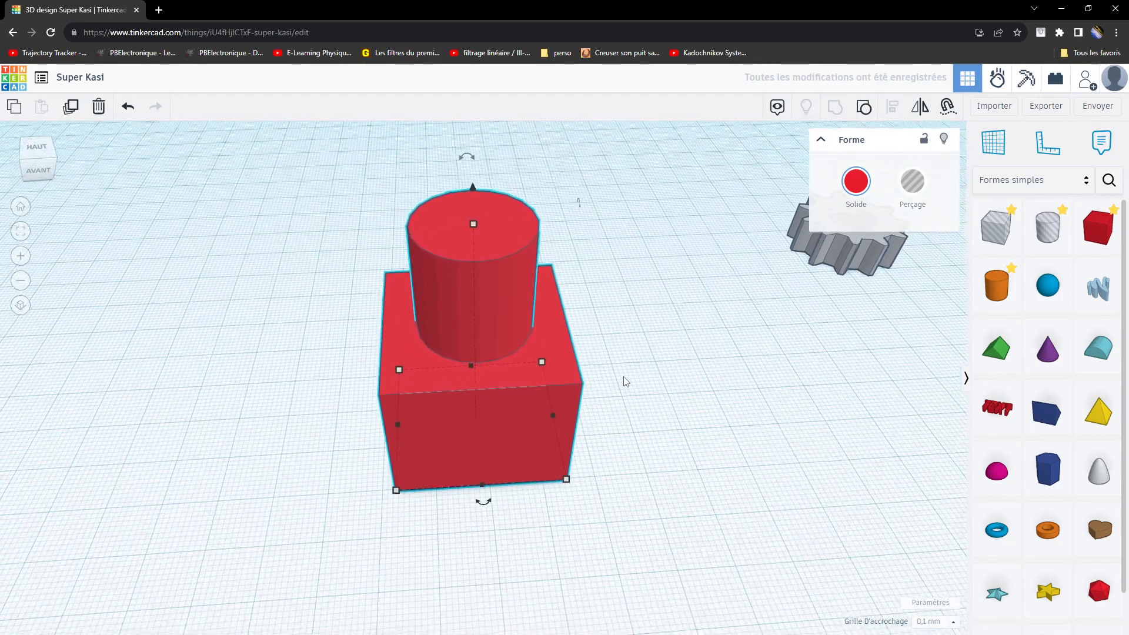
Step: Export only the selected grouped shape as an STL file and dismiss the antivirus notification
{"action": "left_click", "coordinate": [1047, 109]}
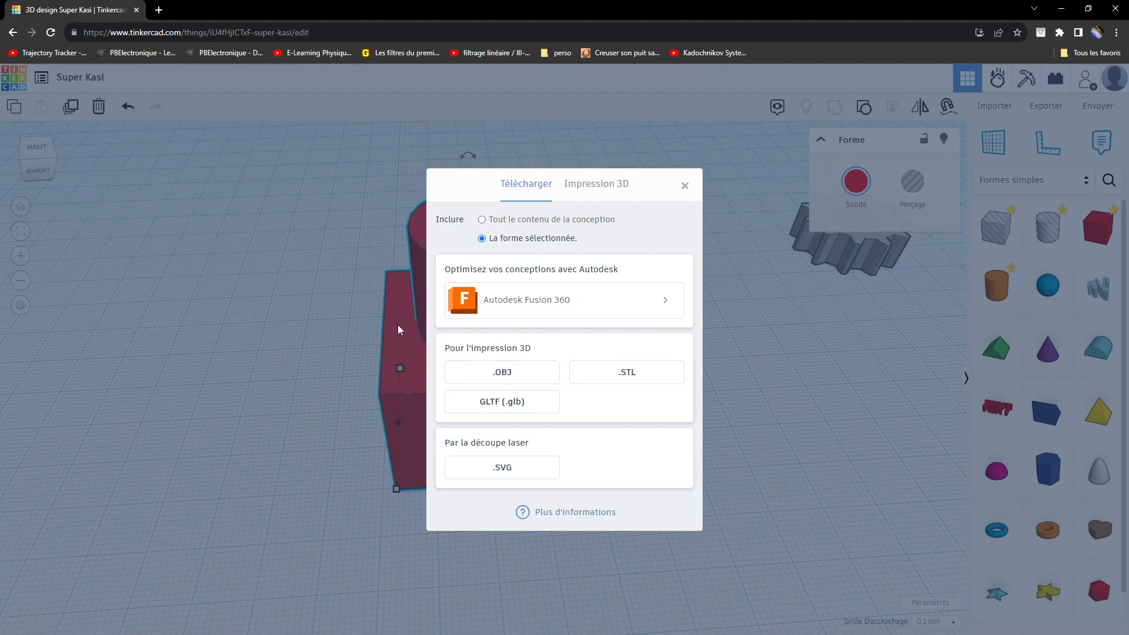
{"action": "left_click", "coordinate": [628, 374]}
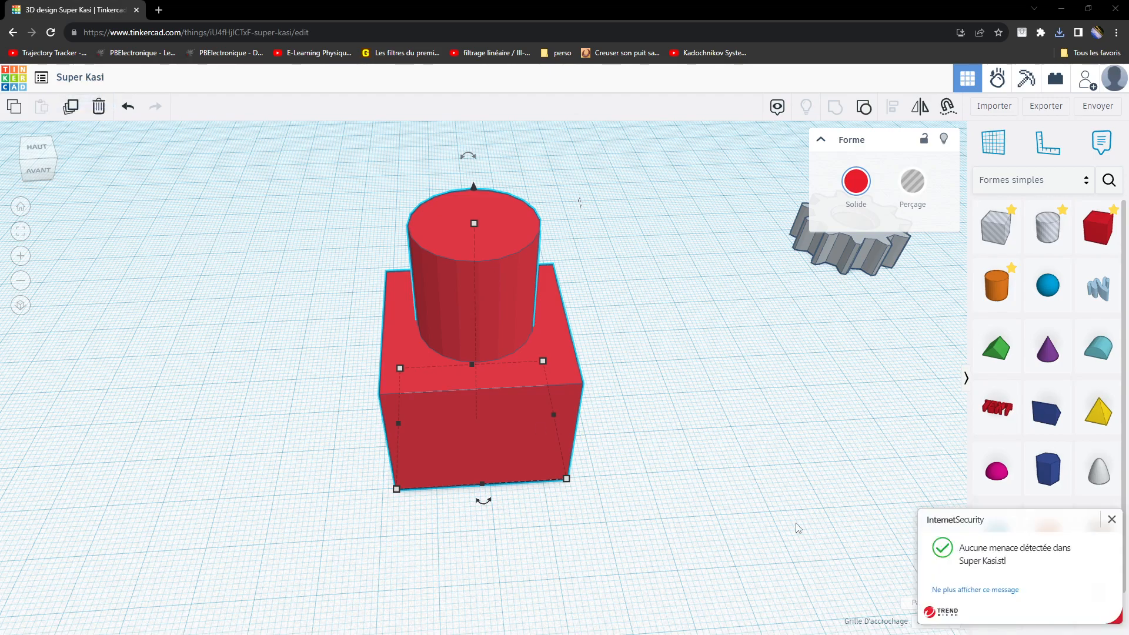
{"action": "left_click", "coordinate": [1110, 519]}
Step: Place a new cylinder hole on the workplane beside the red shape and make it an orange solid
{"action": "right_click_drag", "start_coordinate": [745, 499], "coordinate": [643, 492]}
{"action": "scroll", "coordinate": [699, 470], "scroll_direction": "down", "scroll_amount": 2}
{"action": "right_click_drag", "start_coordinate": [643, 432], "coordinate": [680, 416]}
{"action": "left_click_drag", "start_coordinate": [1048, 226], "coordinate": [676, 412]}
{"action": "mouse_move", "coordinate": [752, 423]}
{"action": "right_mouse_down"}
{"action": "mouse_move", "coordinate": [675, 426]}
{"action": "mouse_move", "coordinate": [766, 417]}
{"action": "right_mouse_up"}
{"action": "middle_click_drag", "start_coordinate": [765, 417], "coordinate": [497, 396]}
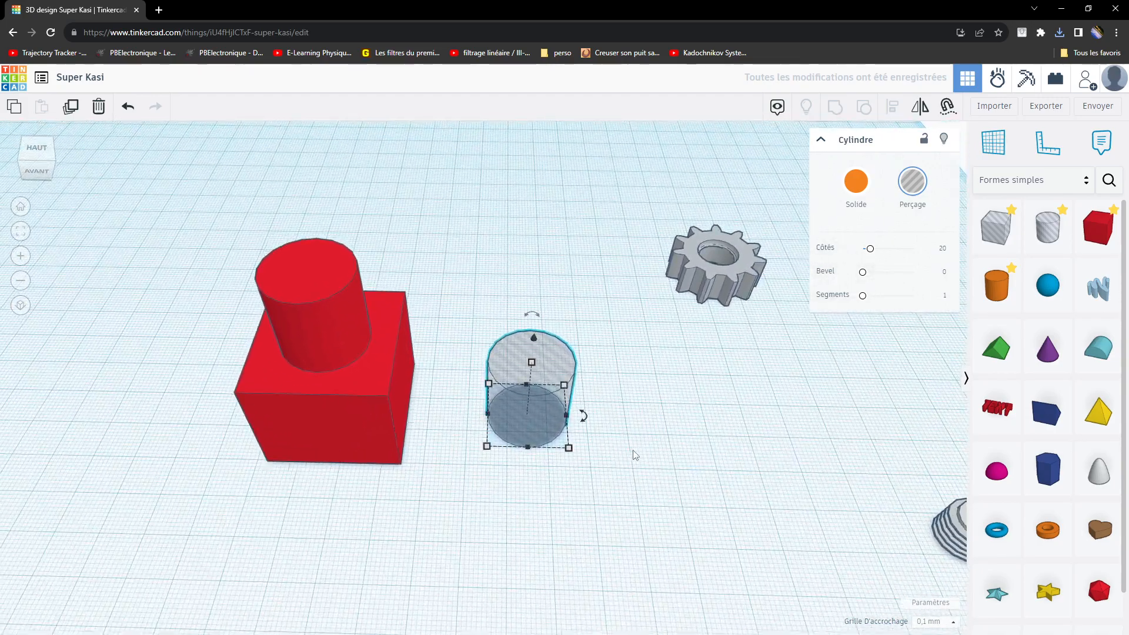
{"action": "scroll", "coordinate": [593, 447], "scroll_direction": "up", "scroll_amount": 5}
{"action": "left_click", "coordinate": [855, 184]}
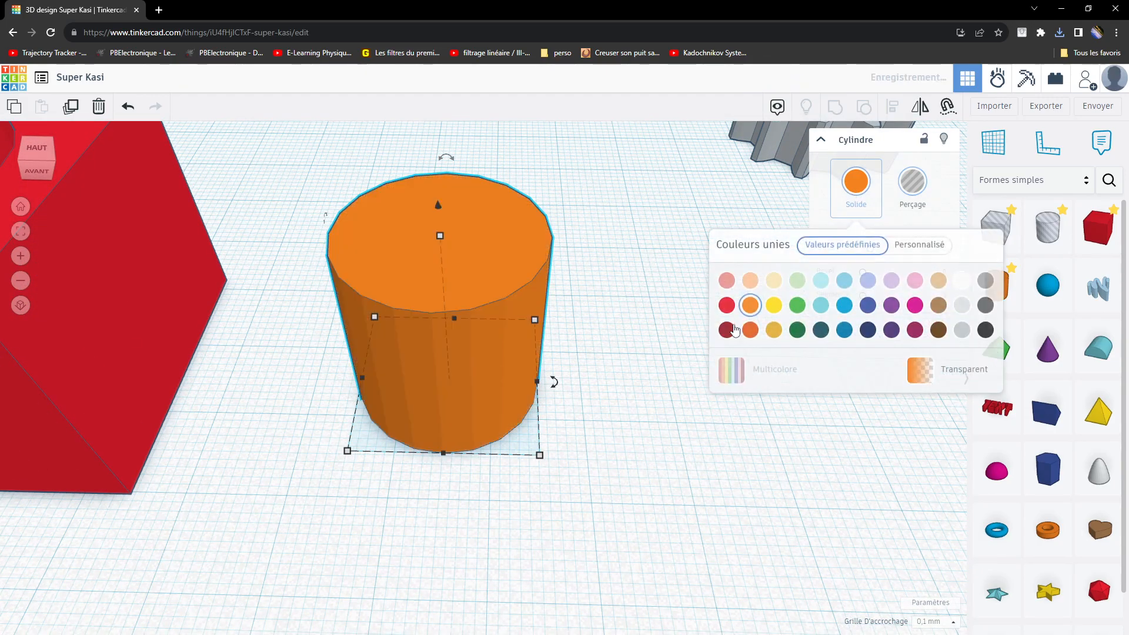
{"action": "left_click", "coordinate": [616, 355]}
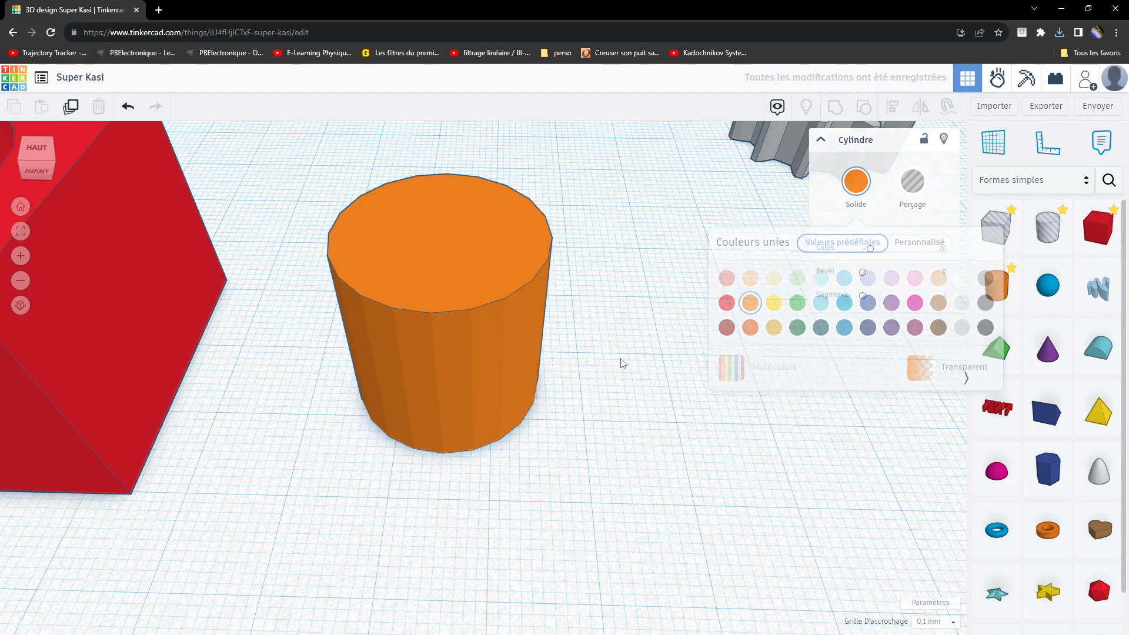
Step: Set the number of sides of the orange cylinder to 64 and inspect its smoother surface
{"action": "left_click", "coordinate": [493, 297]}
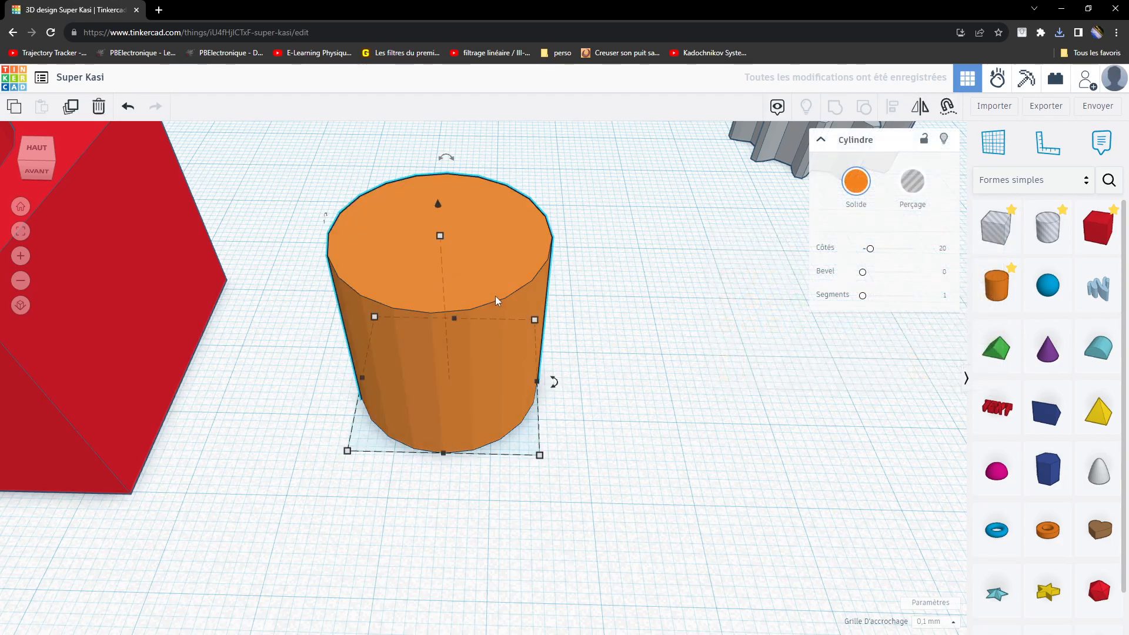
{"action": "left_click", "coordinate": [870, 251]}
{"action": "left_click_drag", "start_coordinate": [871, 252], "coordinate": [915, 254]}
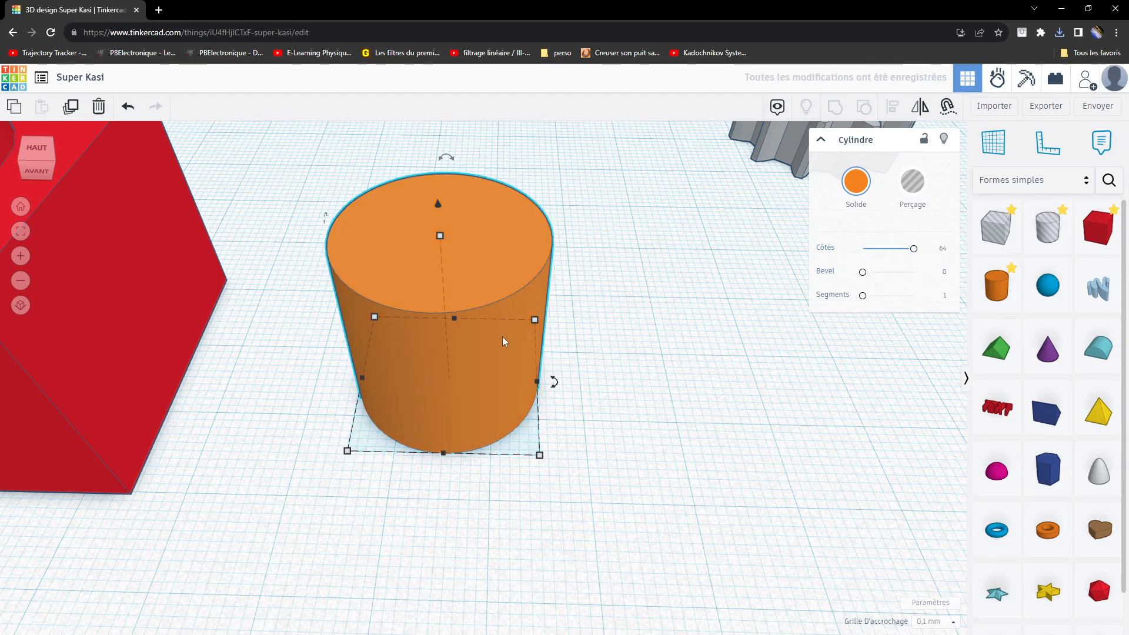
{"action": "scroll", "coordinate": [446, 363], "scroll_direction": "up", "scroll_amount": 5}
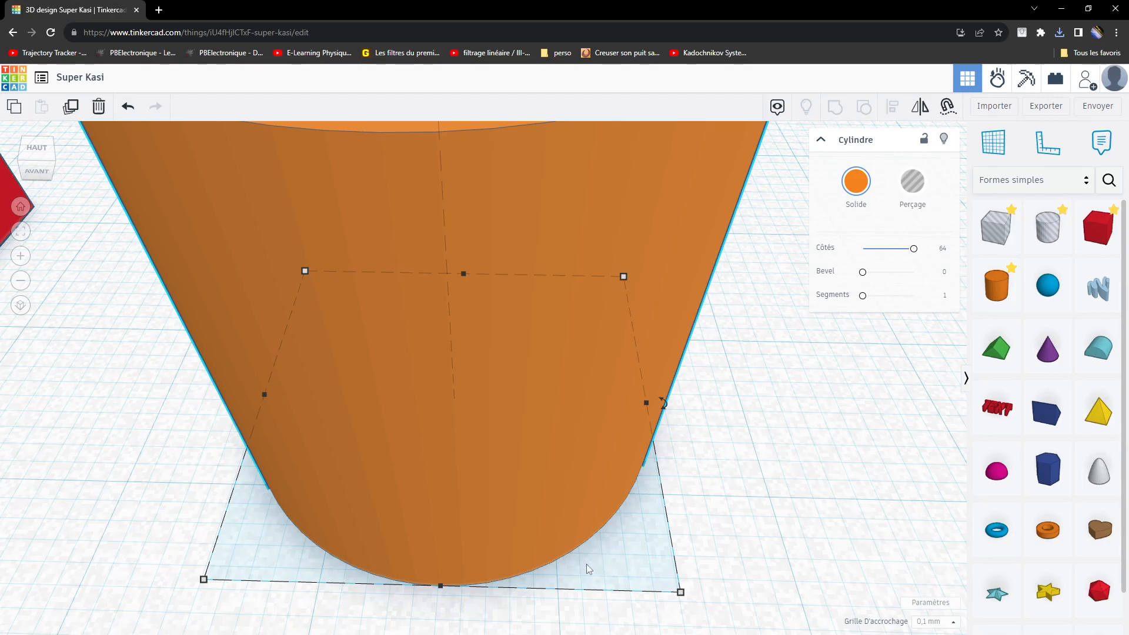
{"action": "scroll", "coordinate": [586, 563], "scroll_direction": "down", "scroll_amount": 6}
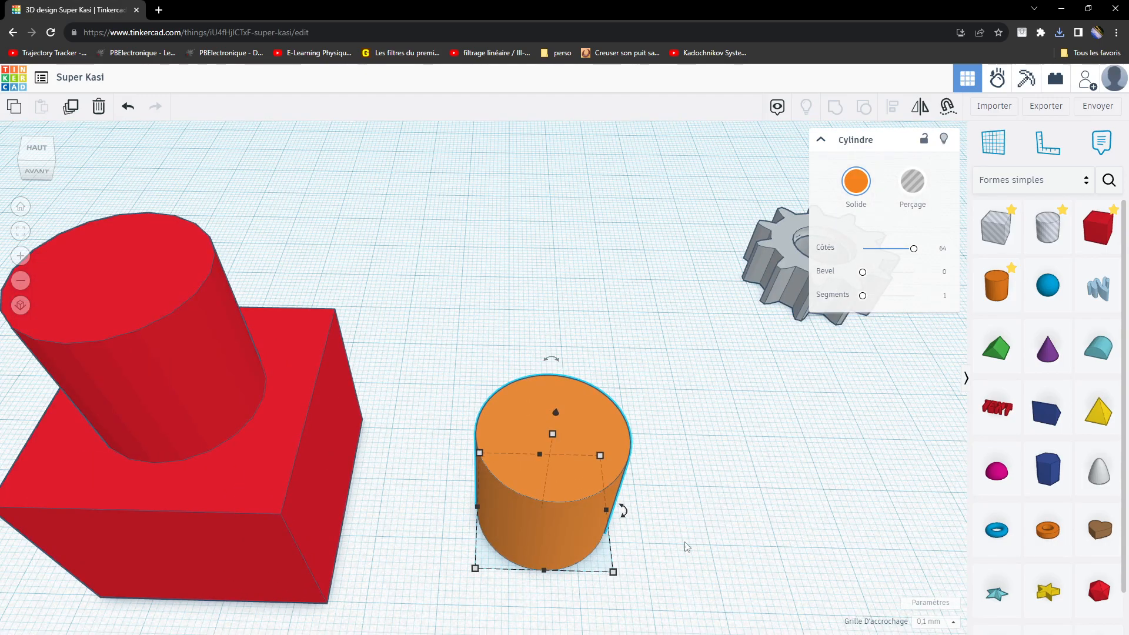
{"action": "middle_click_drag", "start_coordinate": [685, 544], "coordinate": [700, 478]}
Step: Check the dimensions of the orange cylinder and the red shape, and stretch the cylinder taller than the red shape
{"action": "mouse_move", "coordinate": [484, 489]}
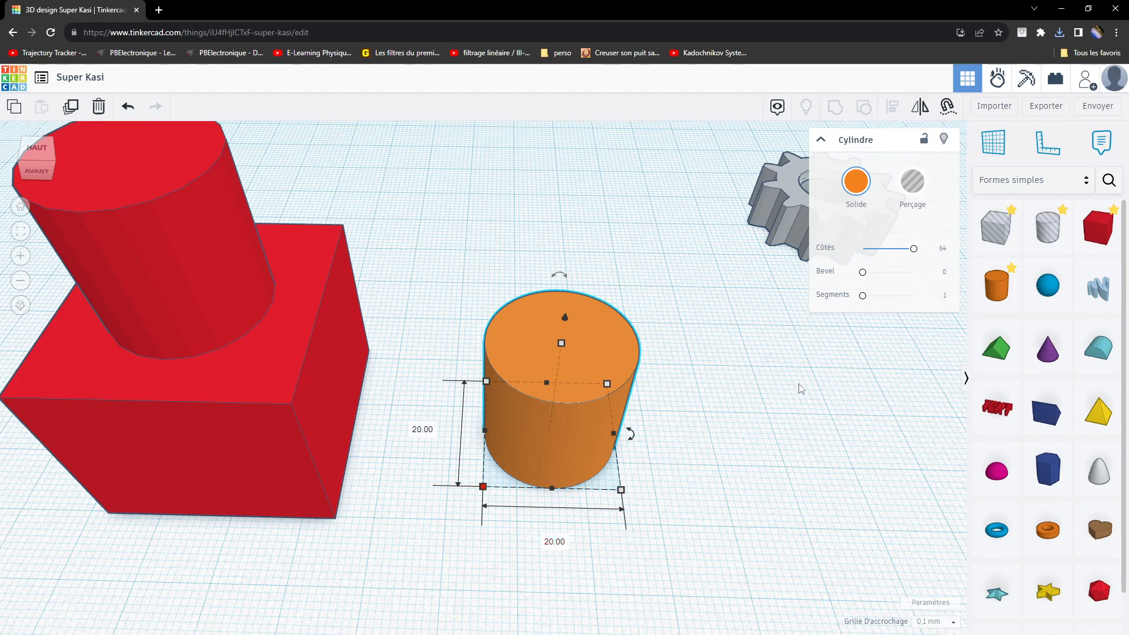
{"action": "scroll", "coordinate": [550, 419], "scroll_direction": "up", "scroll_amount": 2}
{"action": "scroll", "coordinate": [551, 419], "scroll_direction": "down", "scroll_amount": 3}
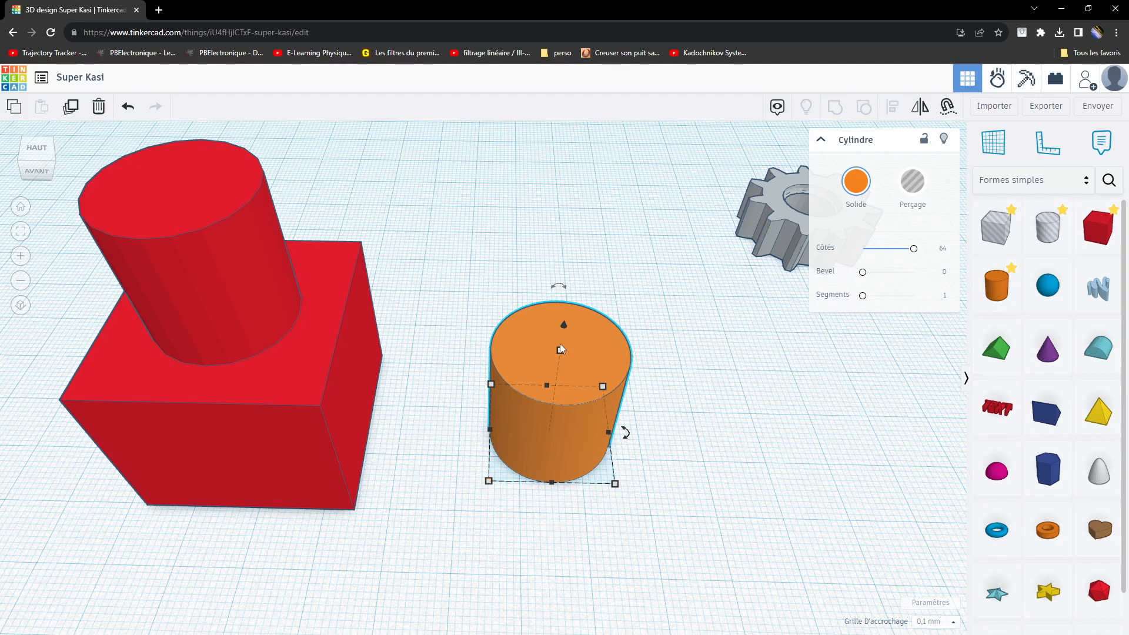
{"action": "right_click_drag", "start_coordinate": [716, 403], "coordinate": [436, 302]}
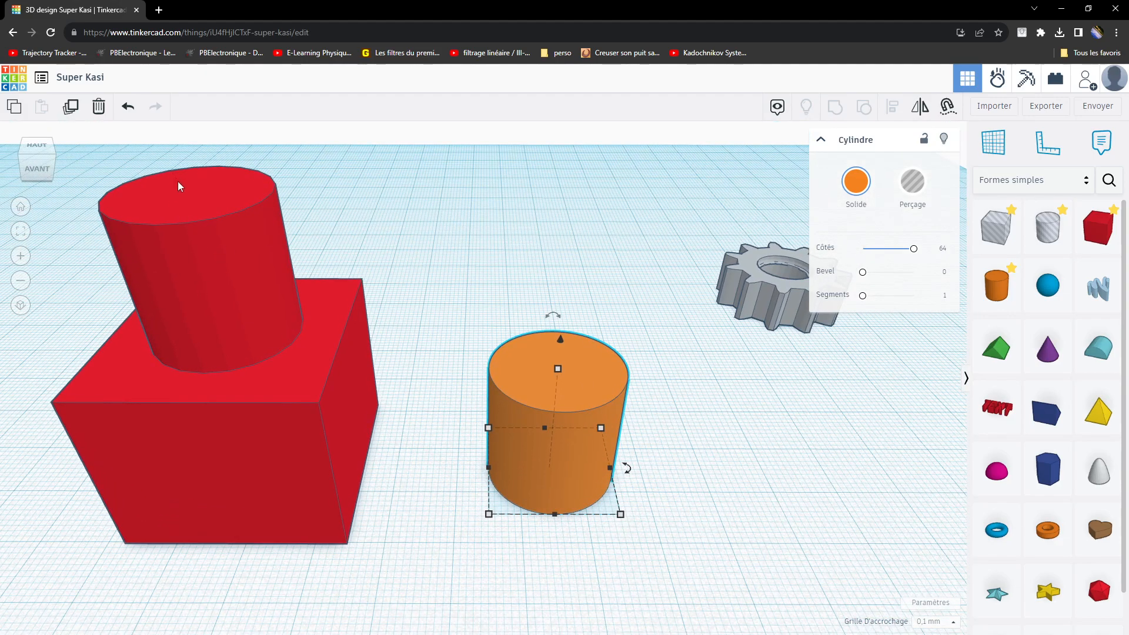
{"action": "middle_click_drag", "start_coordinate": [390, 386], "coordinate": [477, 405]}
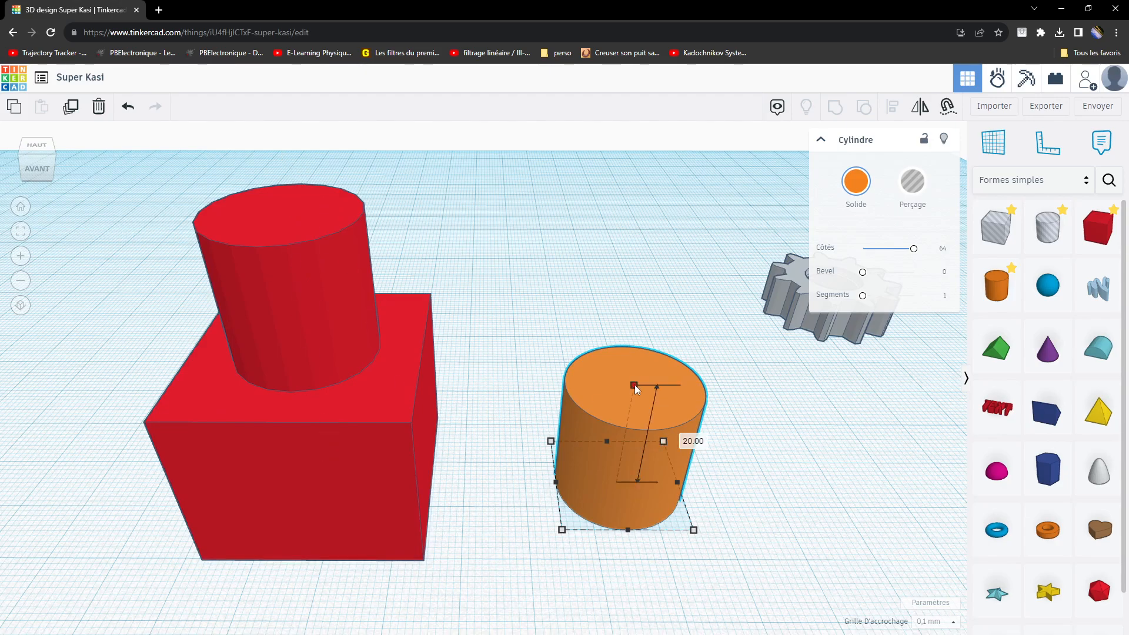
{"action": "left_click", "coordinate": [333, 300]}
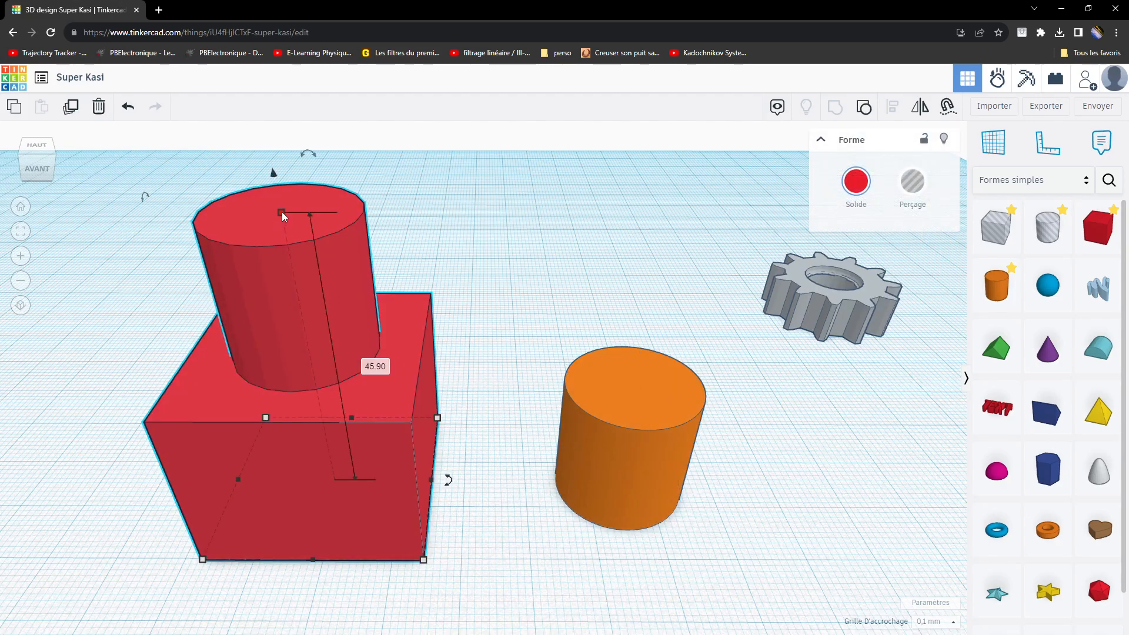
{"action": "left_click", "coordinate": [588, 454]}
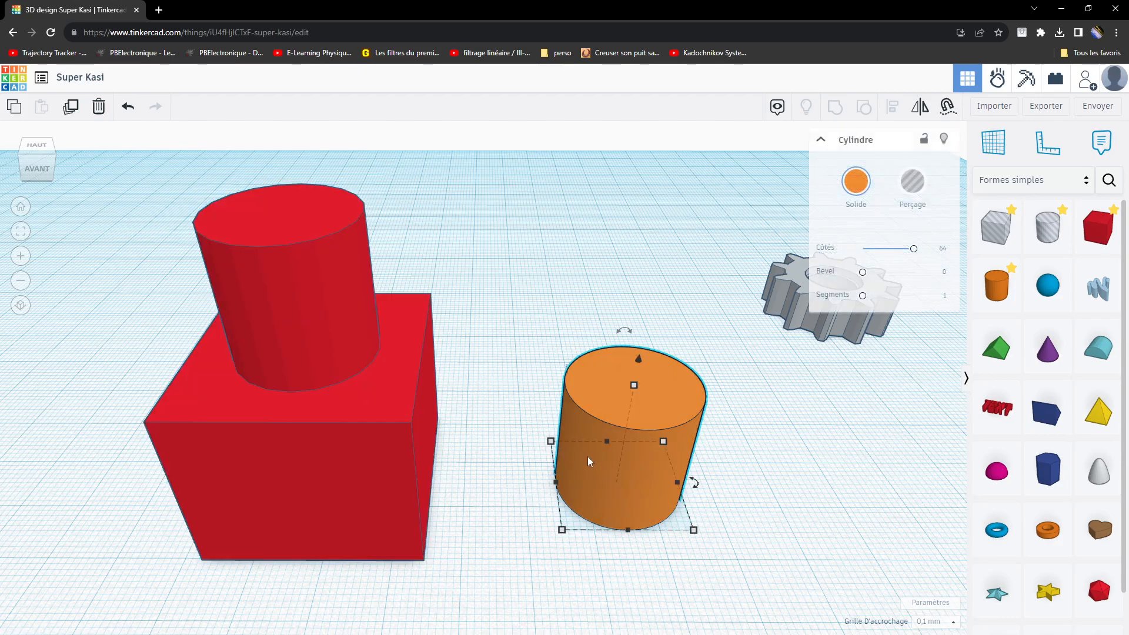
{"action": "left_click_drag", "start_coordinate": [635, 387], "coordinate": [635, 189]}
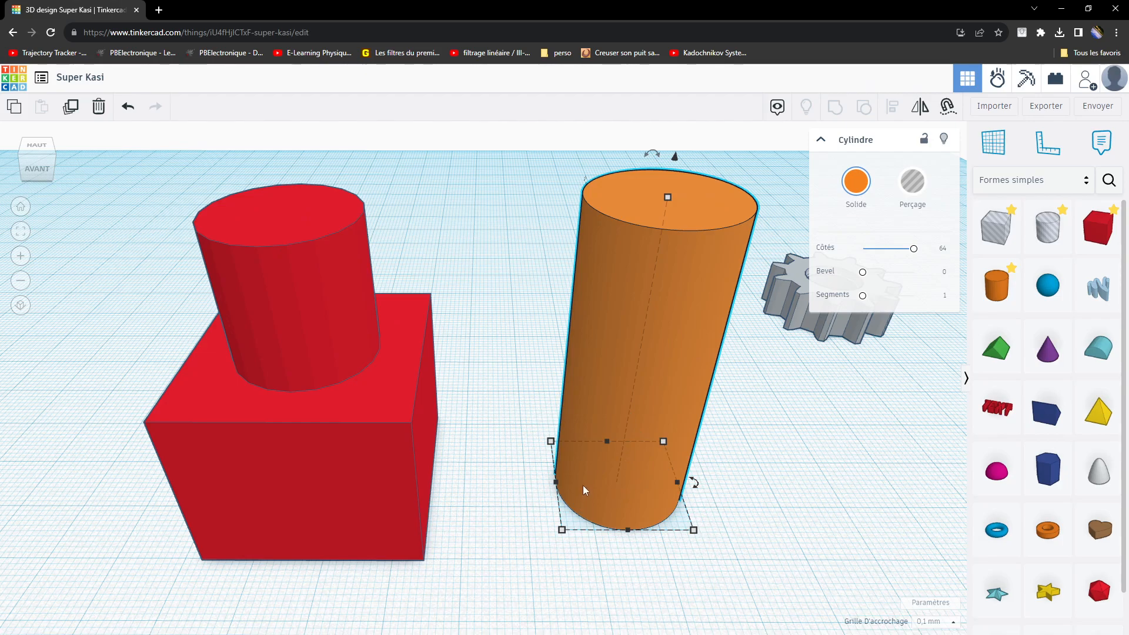
Step: Set the orange cylinder's length and width to 8 mm
{"action": "mouse_move", "coordinate": [562, 528]}
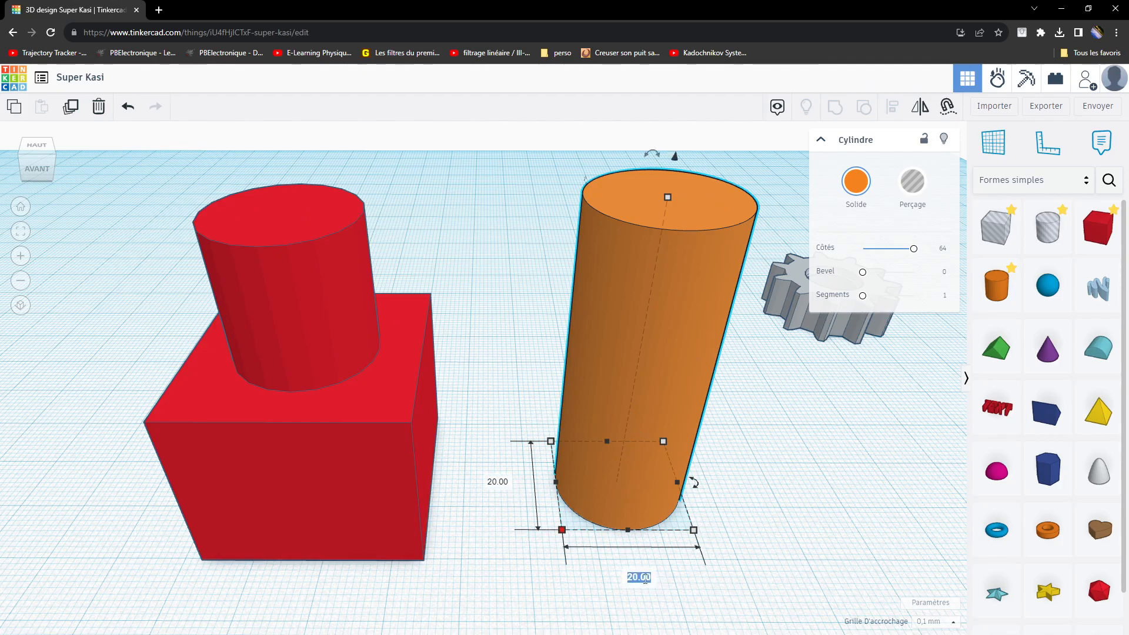
{"action": "key", "text": "Tab"}
{"action": "type", "text": "8"}
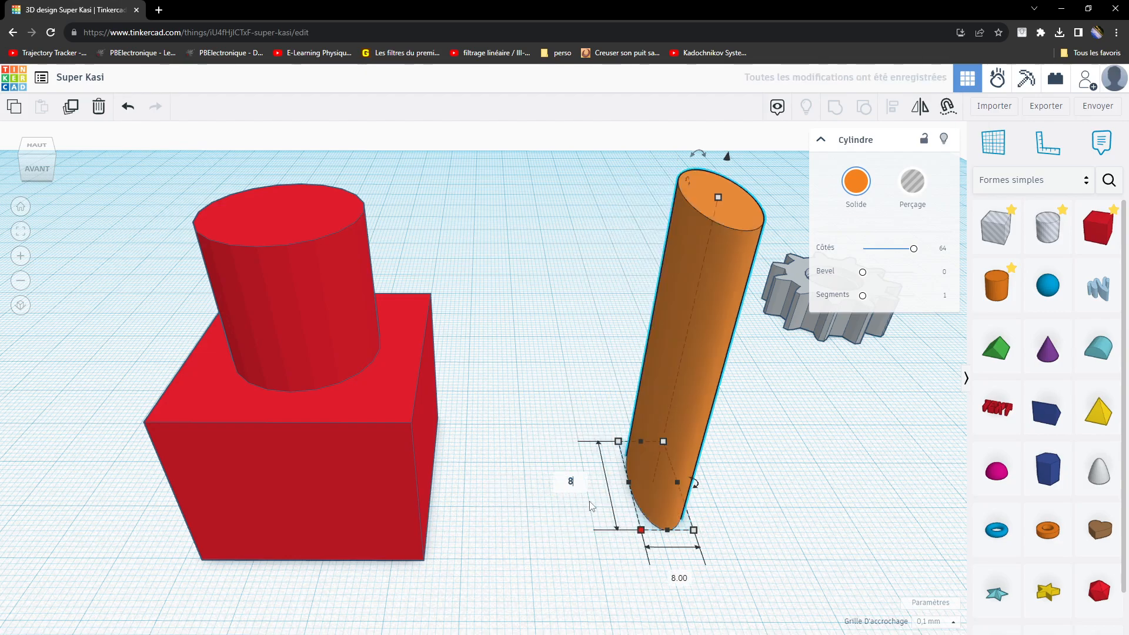
{"action": "key", "text": "Return"}
{"action": "left_click", "coordinate": [748, 482]}
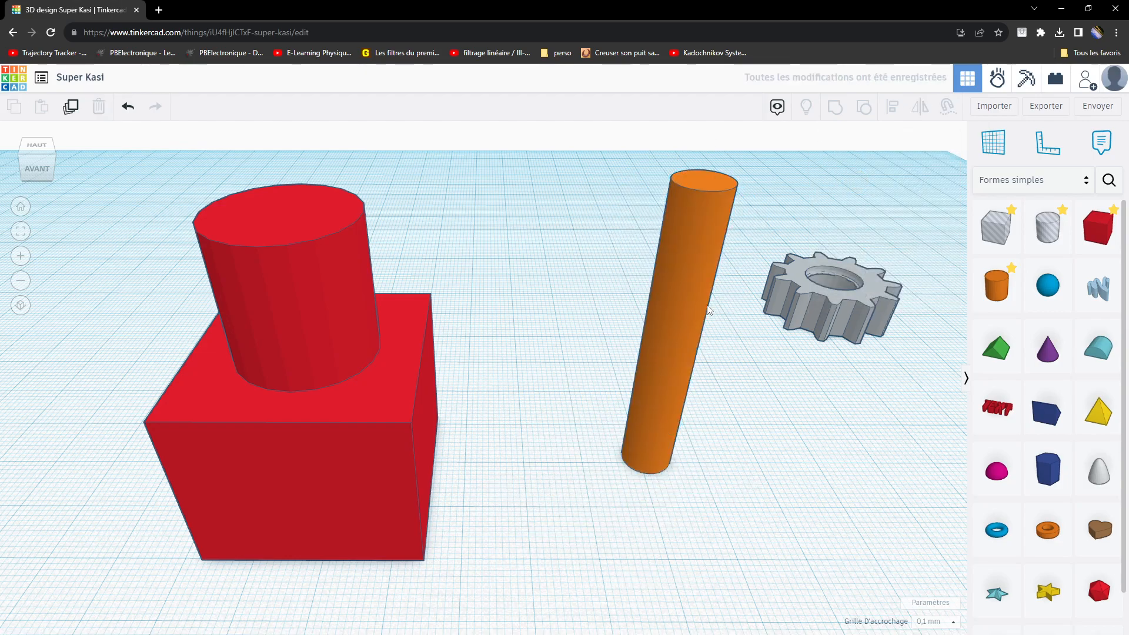
Step: Turn the thin cylinder into a hole and move it inside the red shape's cylindrical part
{"action": "left_click", "coordinate": [675, 298]}
{"action": "left_click", "coordinate": [912, 181]}
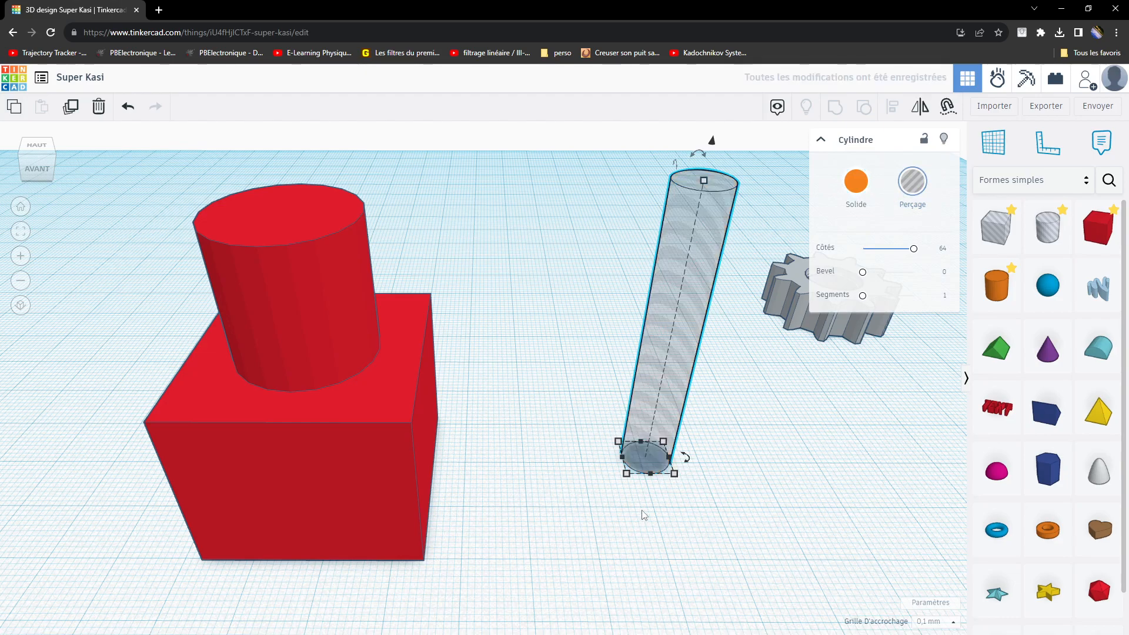
{"action": "left_click_drag", "start_coordinate": [670, 351], "coordinate": [288, 373]}
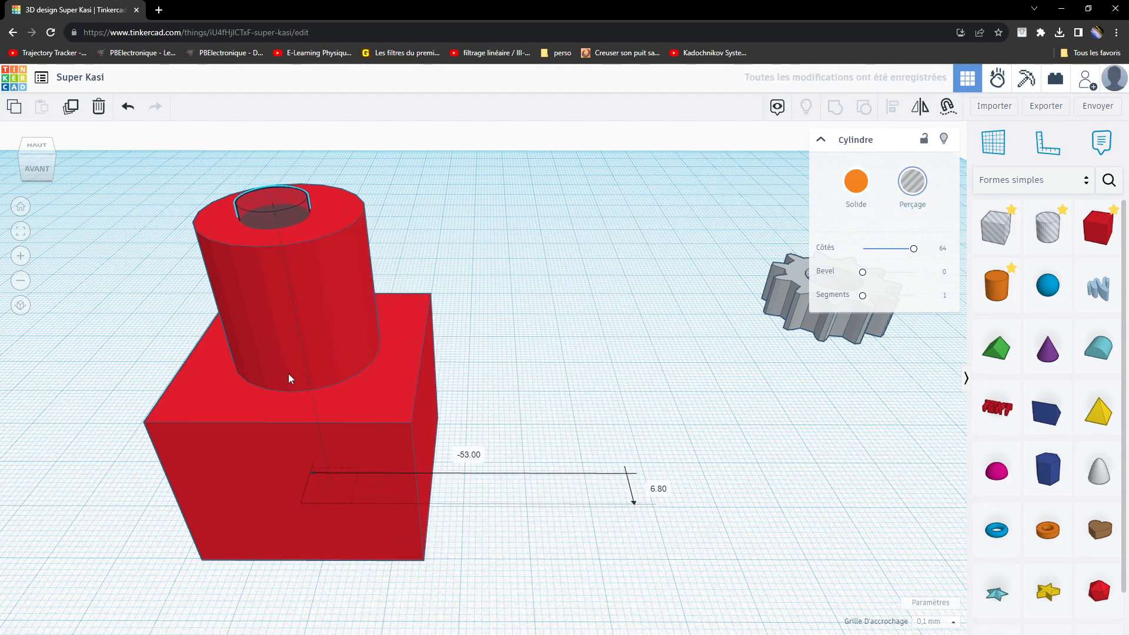
{"action": "right_click_drag", "start_coordinate": [554, 396], "coordinate": [723, 416]}
Step: Align the centres of the thin cylinder hole and the red shape in both horizontal directions
{"action": "left_click_drag", "start_coordinate": [635, 549], "coordinate": [215, 190]}
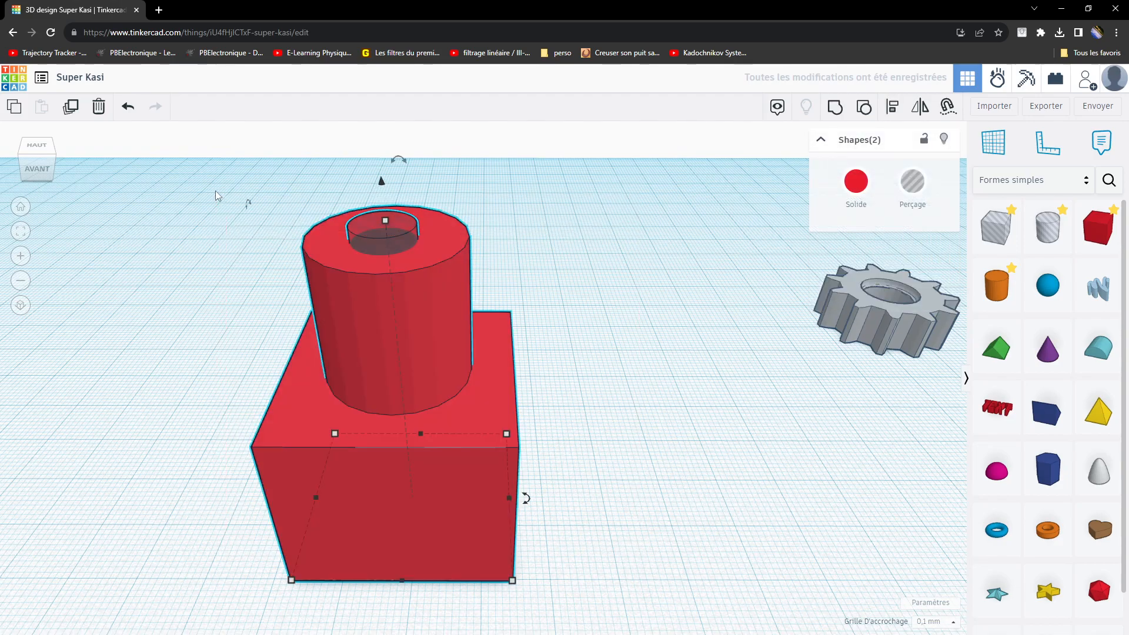
{"action": "left_click", "coordinate": [895, 106]}
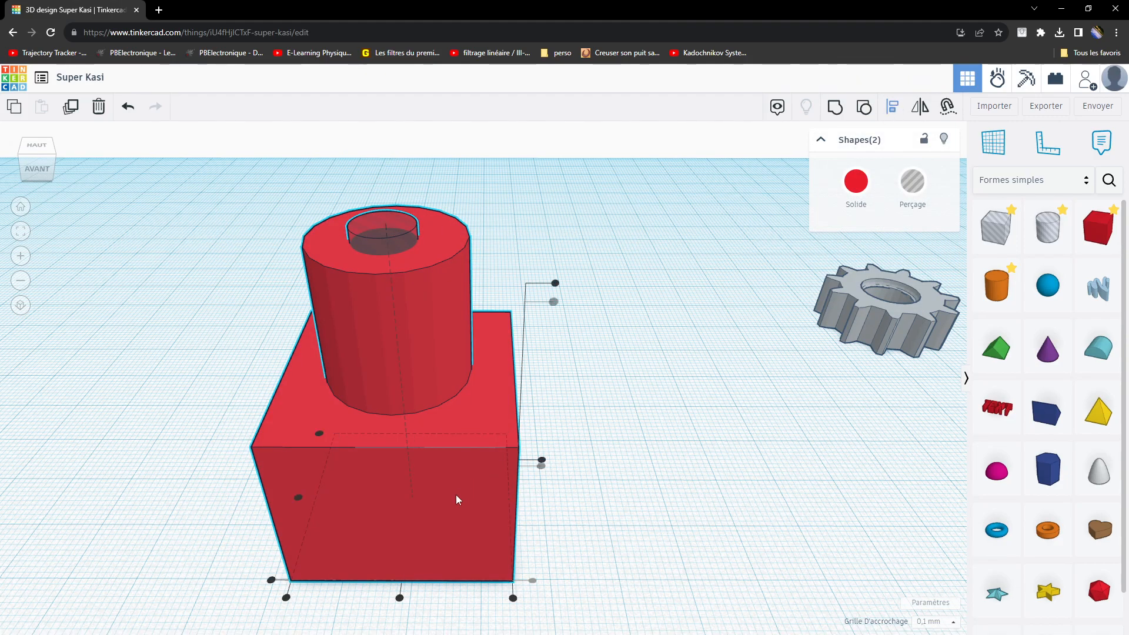
{"action": "left_click", "coordinate": [399, 597]}
{"action": "right_click_drag", "start_coordinate": [491, 510], "coordinate": [636, 606]}
{"action": "scroll", "coordinate": [511, 571], "scroll_direction": "down", "scroll_amount": 4}
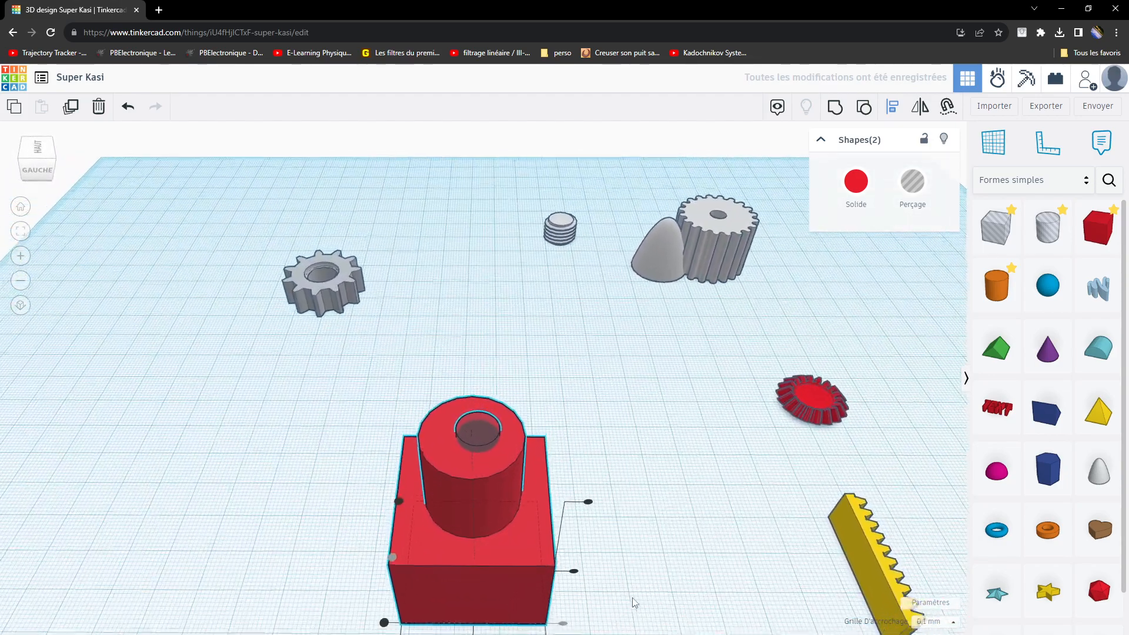
{"action": "middle_click_drag", "start_coordinate": [636, 605], "coordinate": [638, 529]}
{"action": "left_click", "coordinate": [484, 572]}
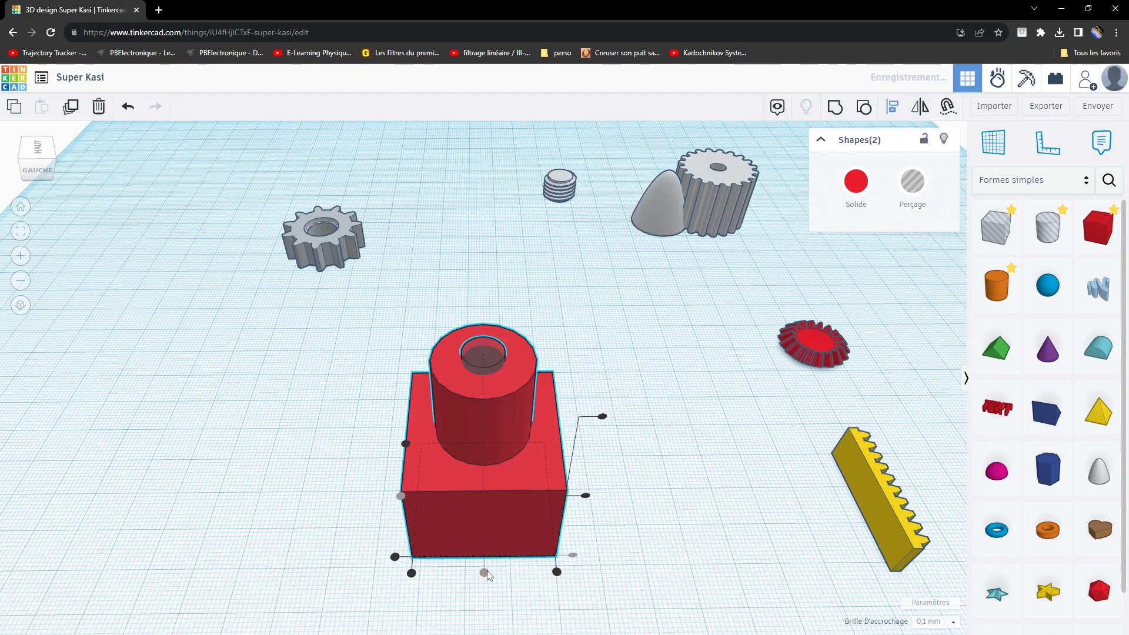
Step: Group the thin cylinder hole with the red shape to cut a through hole in it
{"action": "right_click_drag", "start_coordinate": [487, 574], "coordinate": [297, 315]}
{"action": "left_click_drag", "start_coordinate": [297, 313], "coordinate": [555, 560]}
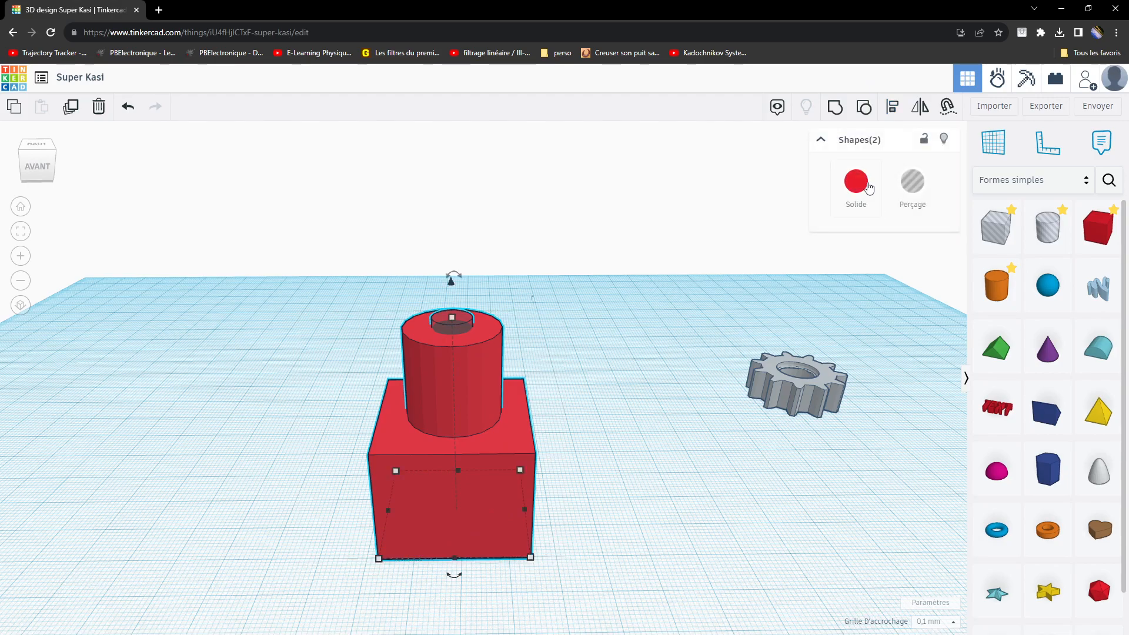
{"action": "left_click", "coordinate": [835, 106]}
{"action": "right_click_drag", "start_coordinate": [539, 309], "coordinate": [487, 372]}
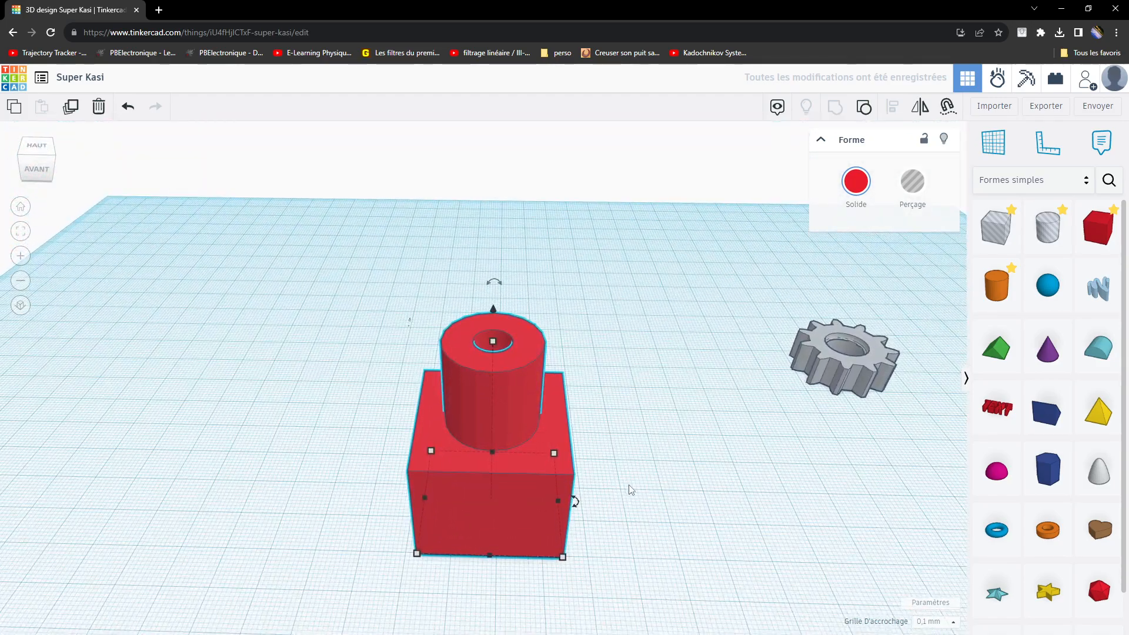
{"action": "middle_click_drag", "start_coordinate": [631, 503], "coordinate": [607, 453]}
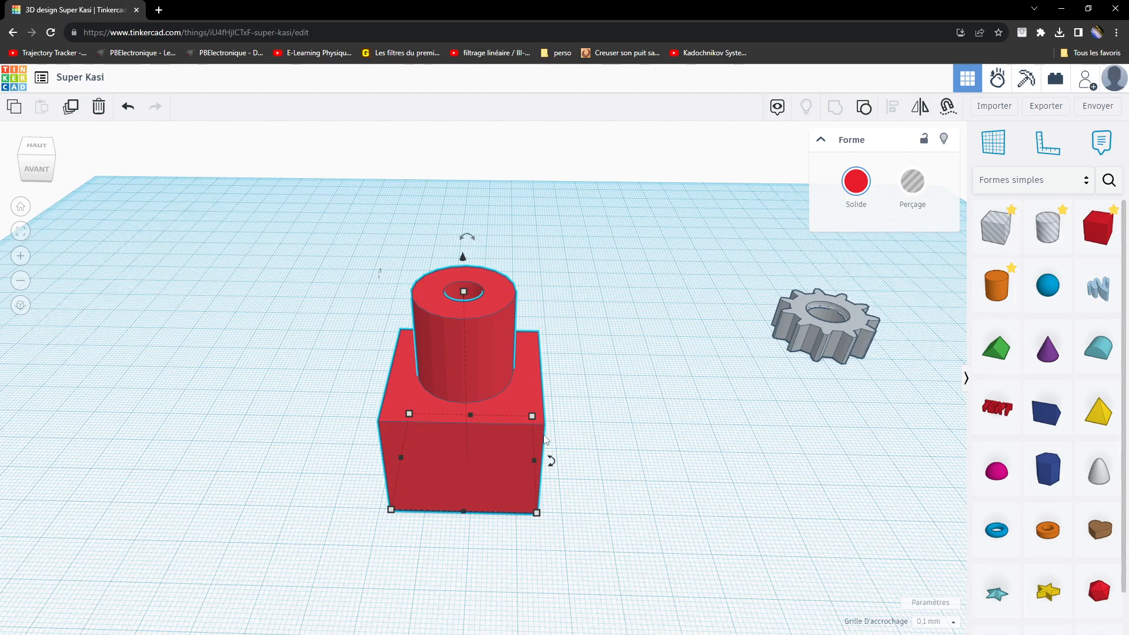
{"action": "left_click", "coordinate": [650, 450]}
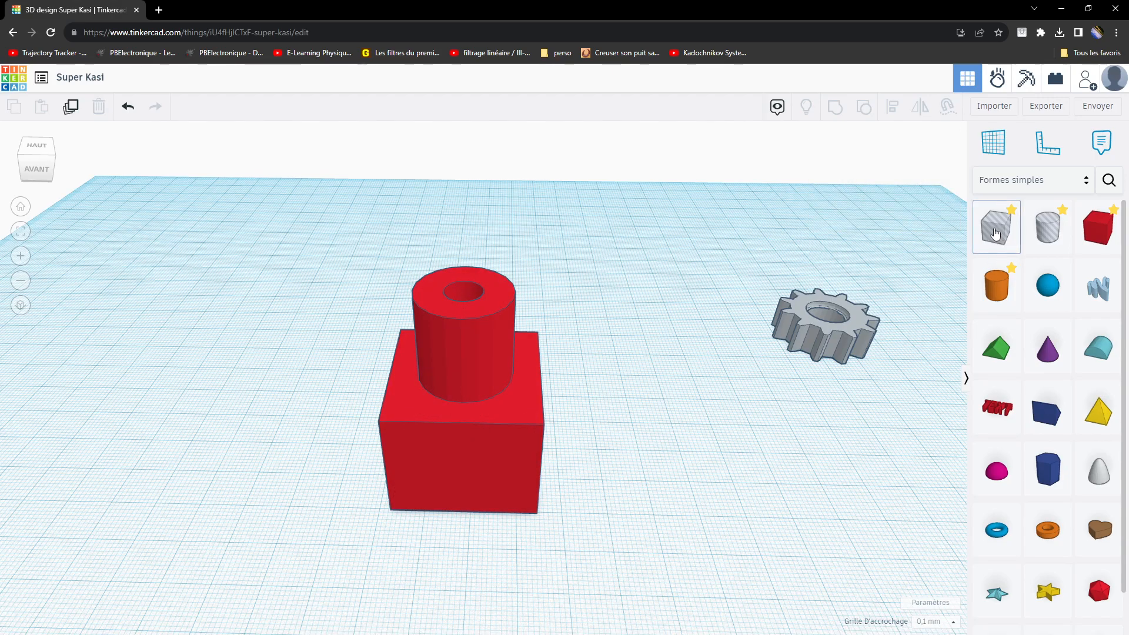
Step: Place a red box on the workplane and move it against the side of the red shape's base
{"action": "left_click_drag", "start_coordinate": [1094, 229], "coordinate": [666, 472]}
{"action": "right_click_drag", "start_coordinate": [716, 498], "coordinate": [694, 490]}
{"action": "left_click_drag", "start_coordinate": [662, 475], "coordinate": [590, 468]}
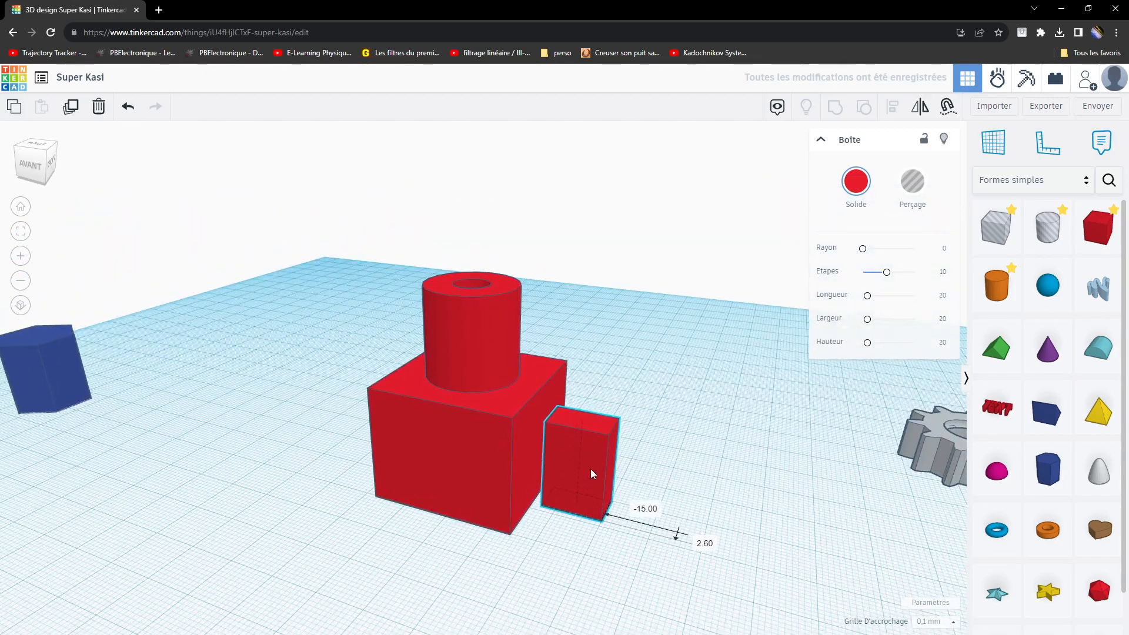
Step: Turn the small box into a hole to nudge it into the red base's side face, and make it solid again
{"action": "left_click", "coordinate": [912, 183]}
{"action": "right_click_drag", "start_coordinate": [661, 481], "coordinate": [498, 516]}
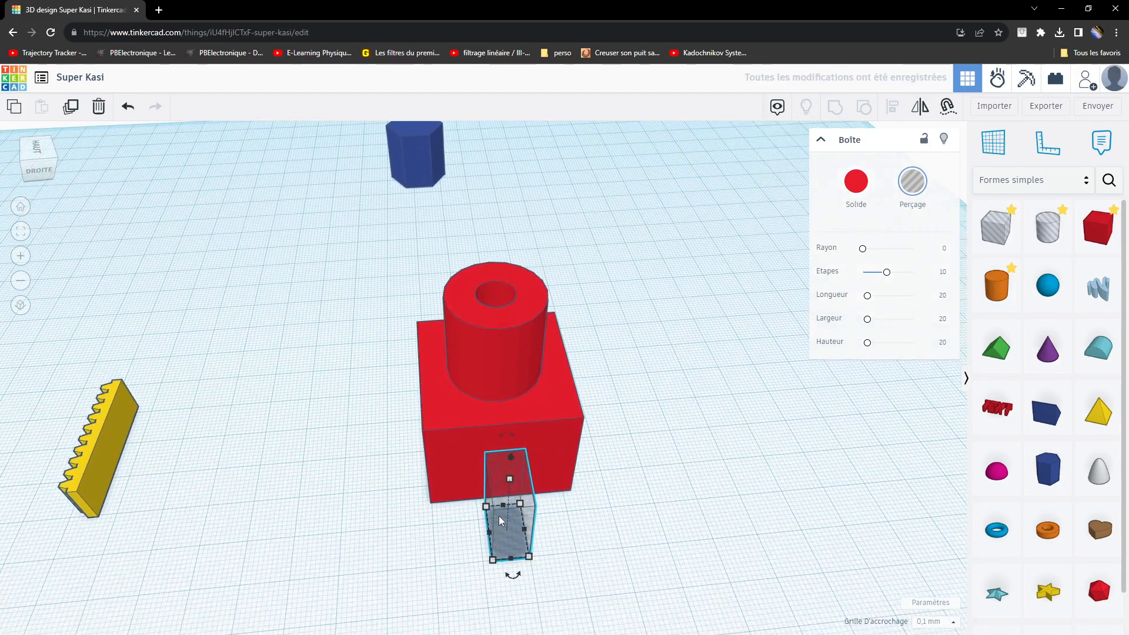
{"action": "scroll", "coordinate": [521, 542], "scroll_direction": "up", "scroll_amount": 3}
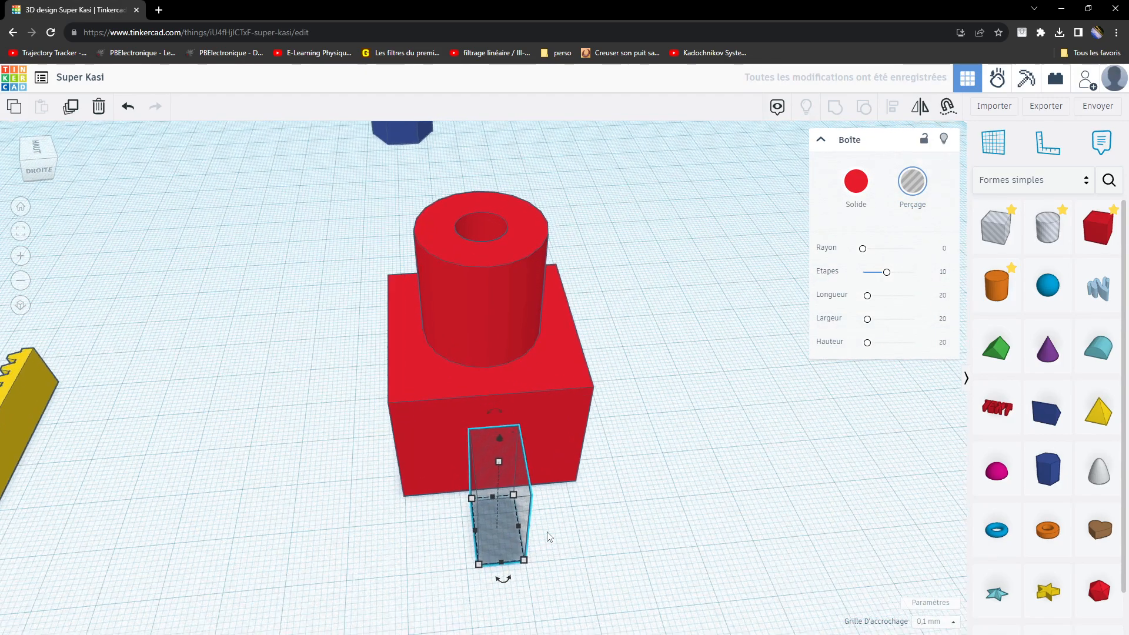
{"action": "key", "text": "Up"}
{"action": "key", "text": "Up"}
{"action": "key", "text": "Up"}
{"action": "key", "text": "Up"}
{"action": "key", "text": "Up"}
{"action": "key", "text": "Up"}
{"action": "key", "text": "Up"}
{"action": "key", "text": "Up"}
{"action": "key", "text": "Up"}
{"action": "key", "text": "Up"}
{"action": "key", "text": "Up"}
{"action": "key", "text": "Up"}
{"action": "key", "text": "Up"}
{"action": "key", "text": "Up"}
{"action": "key", "text": "Up"}
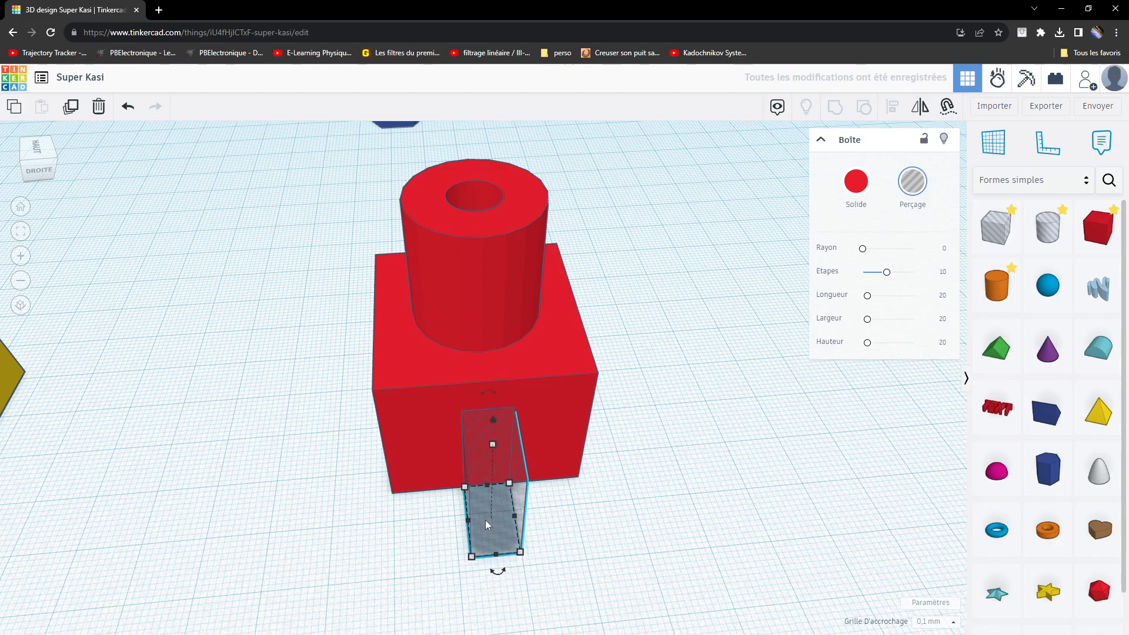
{"action": "key", "text": "Up"}
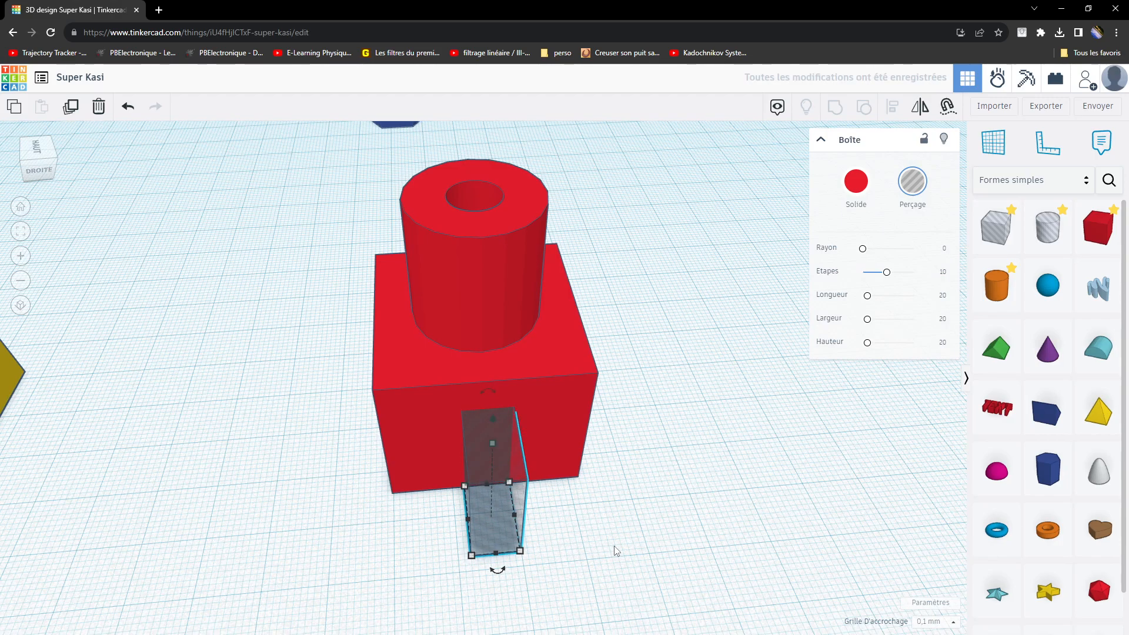
{"action": "right_click_drag", "start_coordinate": [563, 548], "coordinate": [498, 544]}
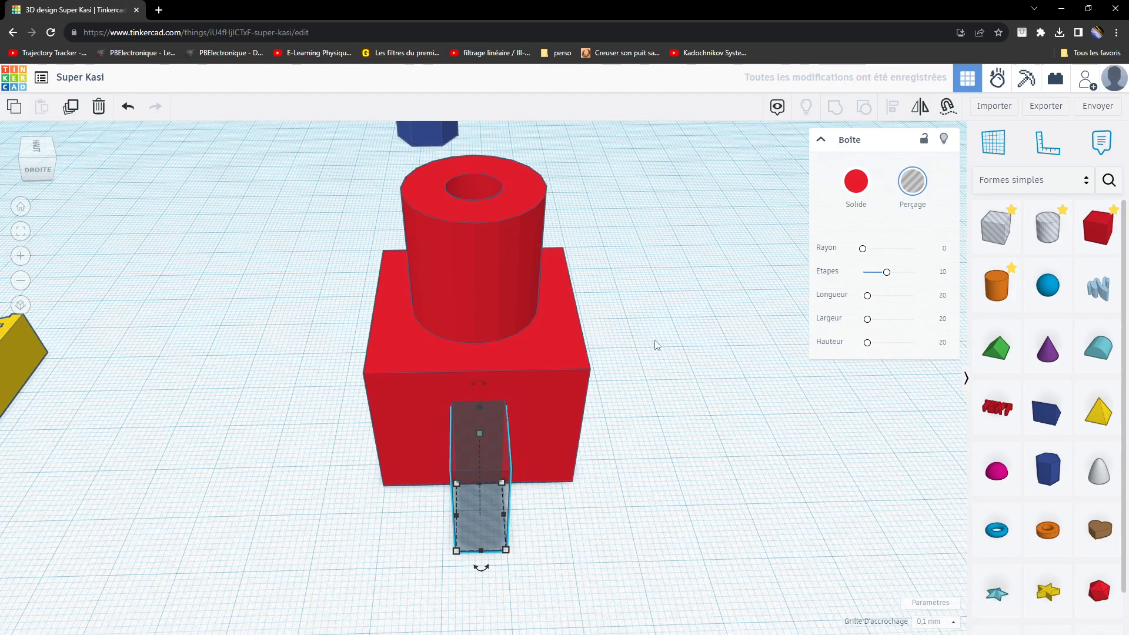
{"action": "left_click", "coordinate": [856, 181]}
{"action": "left_click", "coordinate": [640, 465]}
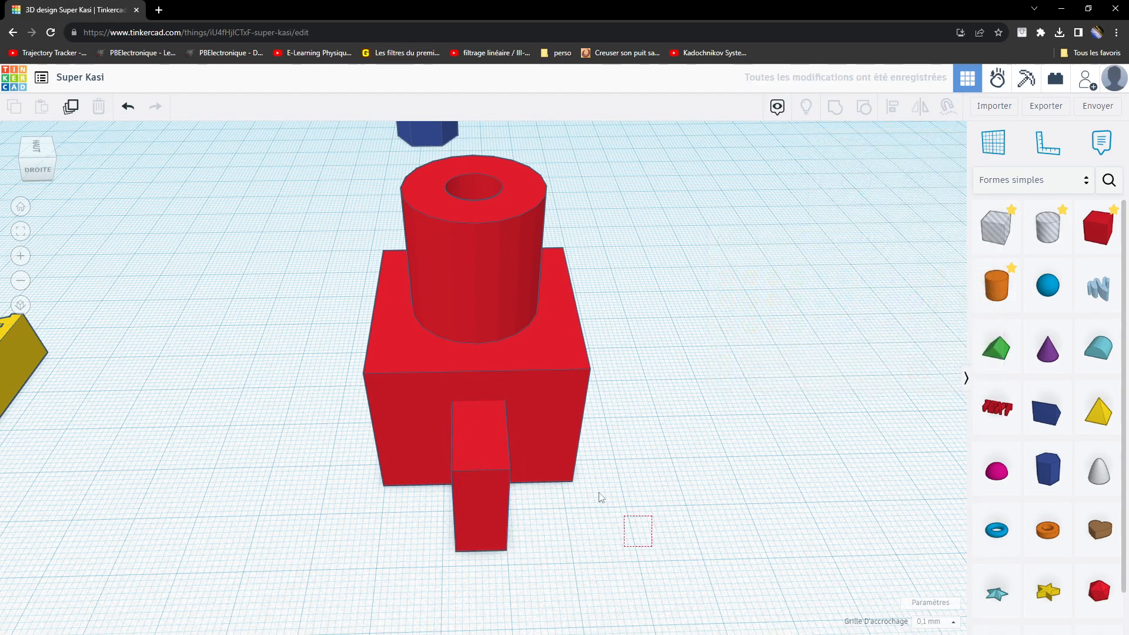
Step: Align the small box with one outer edge of the red shape's base
{"action": "left_click_drag", "start_coordinate": [642, 532], "coordinate": [397, 313]}
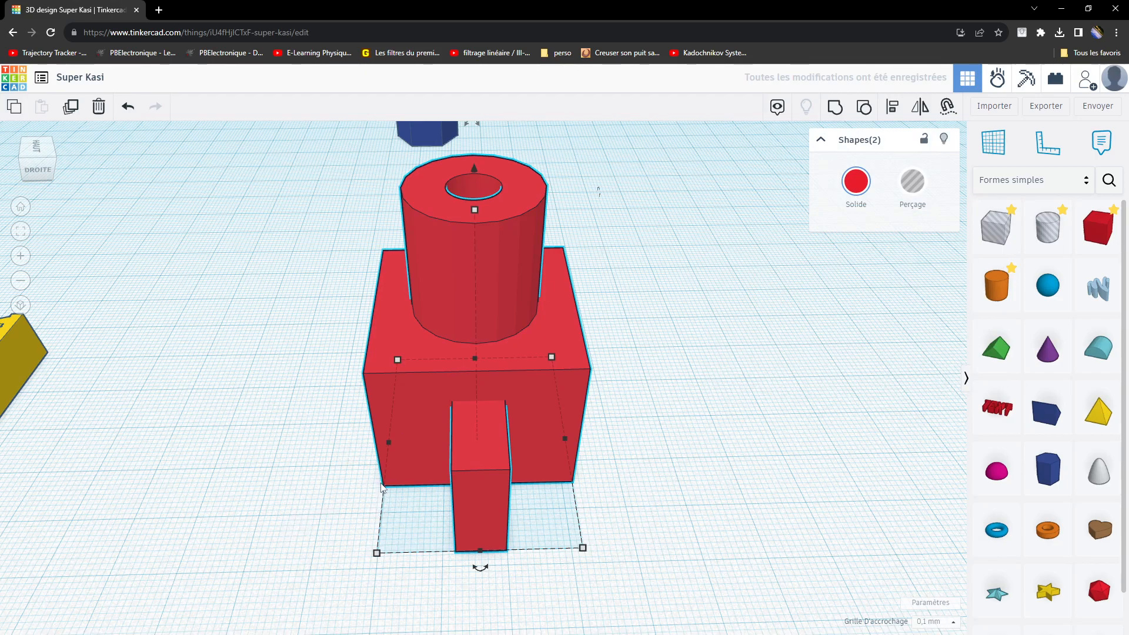
{"action": "left_click", "coordinate": [892, 106]}
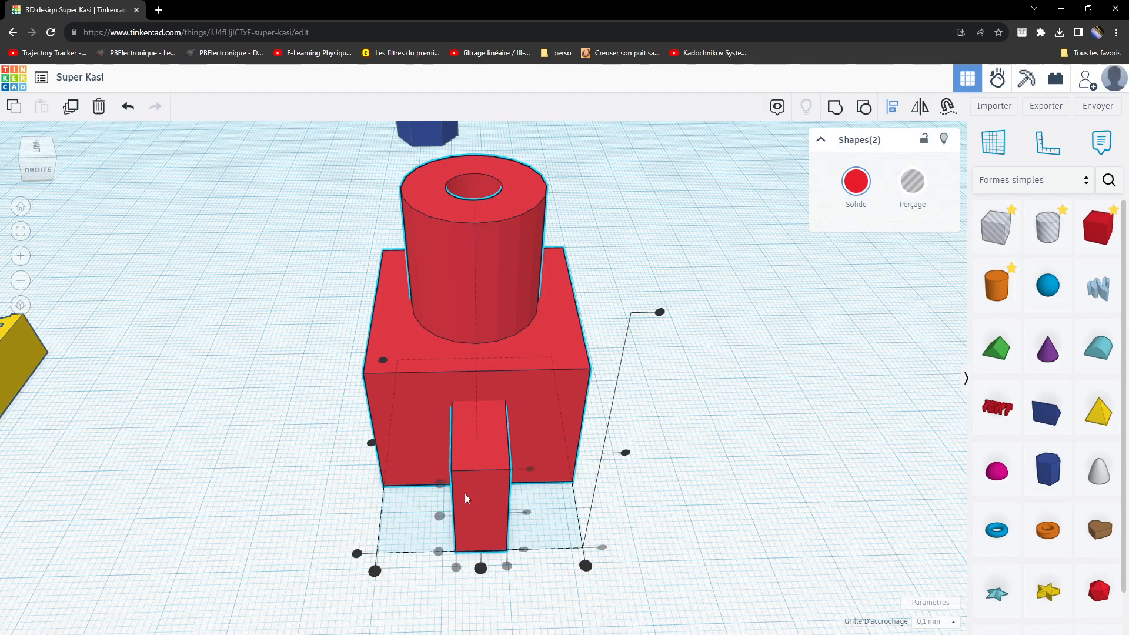
{"action": "left_click", "coordinate": [374, 571]}
{"action": "right_click_drag", "start_coordinate": [330, 524], "coordinate": [741, 536]}
Step: Group the small box and the red shape into one object
{"action": "left_click", "coordinate": [715, 575]}
{"action": "left_click_drag", "start_coordinate": [728, 534], "coordinate": [454, 301]}
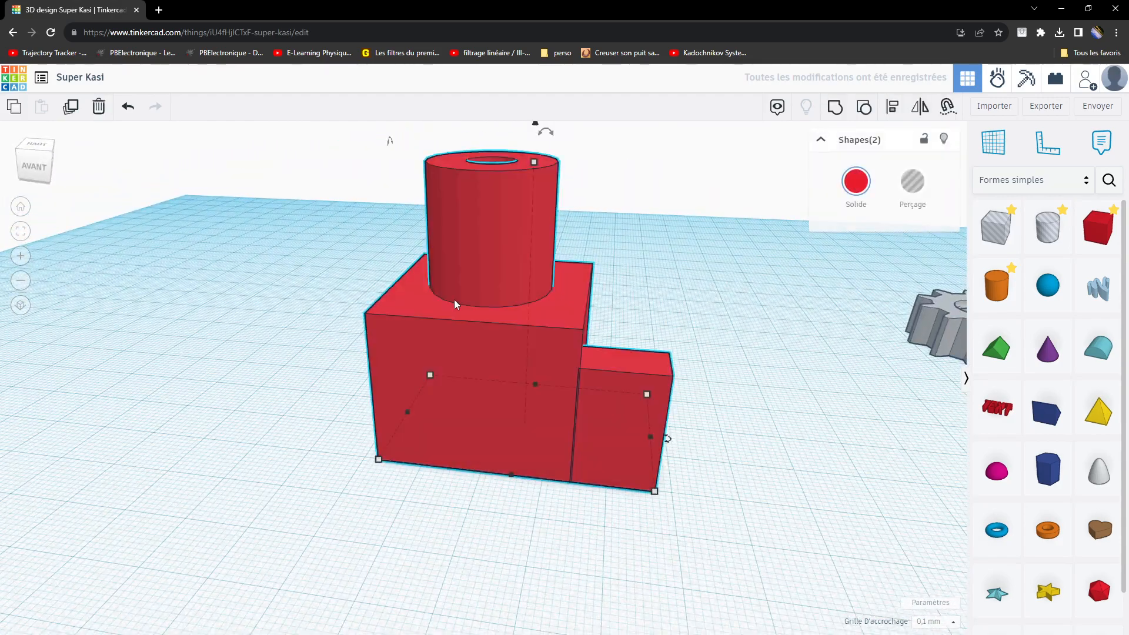
{"action": "left_click", "coordinate": [835, 106]}
{"action": "right_click_drag", "start_coordinate": [667, 310], "coordinate": [695, 364]}
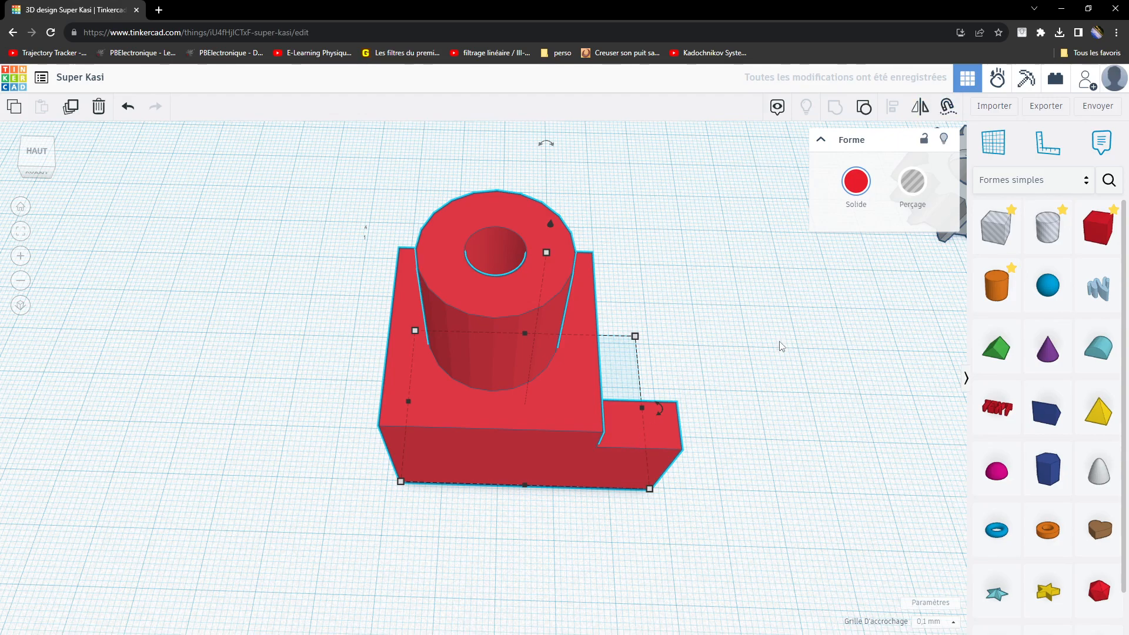
{"action": "middle_click_drag", "start_coordinate": [791, 339], "coordinate": [610, 315]}
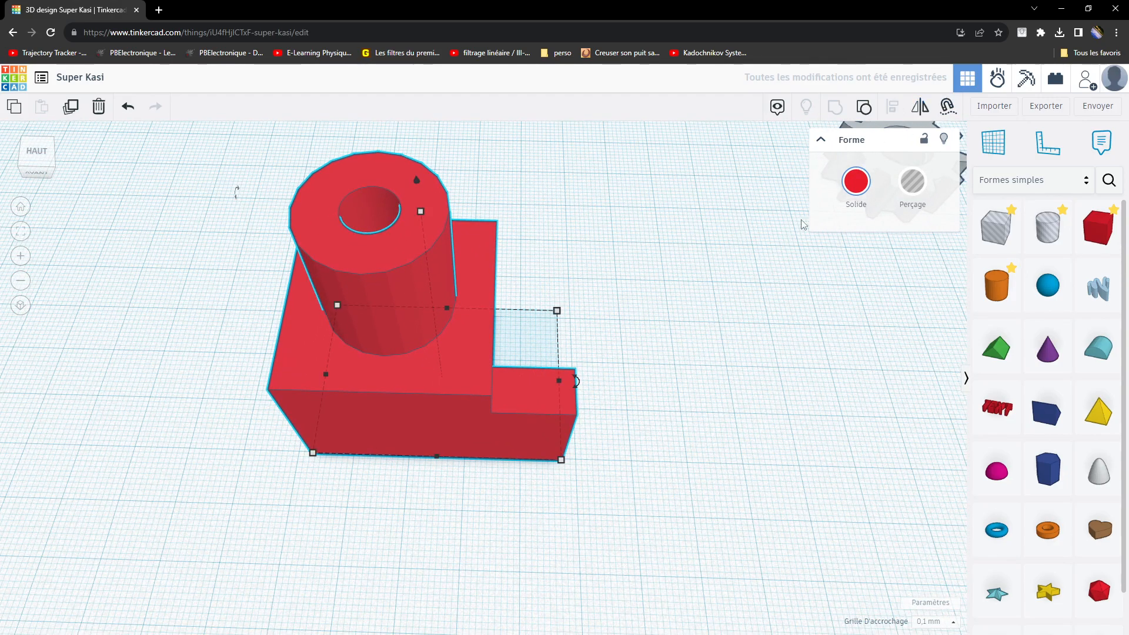
Step: Try mirroring the grouped red shape along its length, and undo the flip
{"action": "left_click_drag", "start_coordinate": [256, 195], "coordinate": [583, 467]}
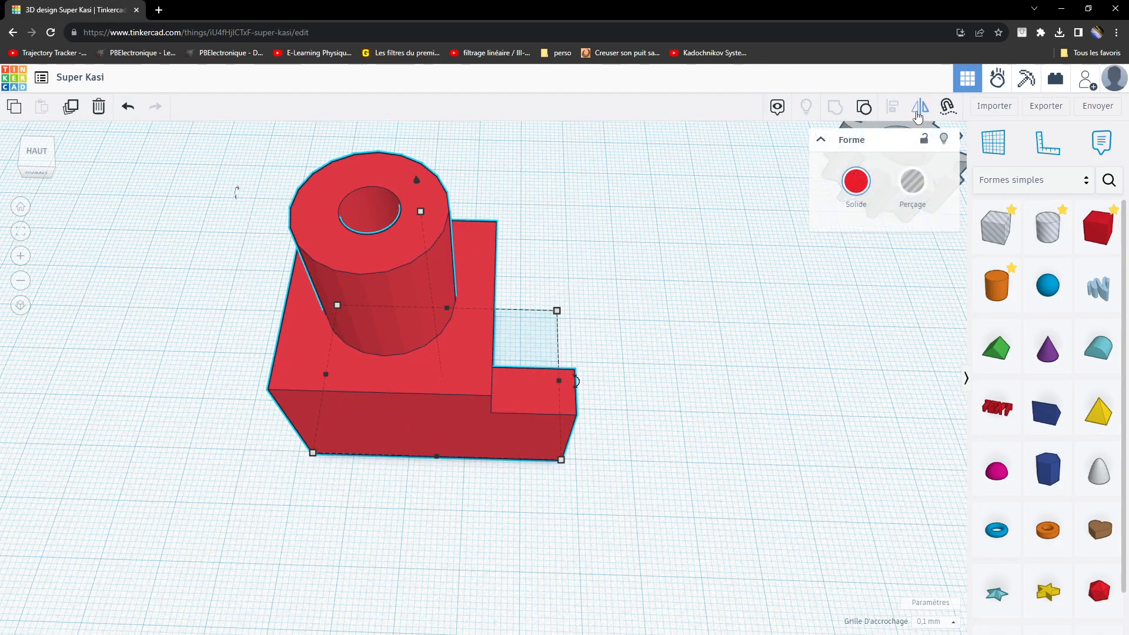
{"action": "left_click", "coordinate": [919, 112]}
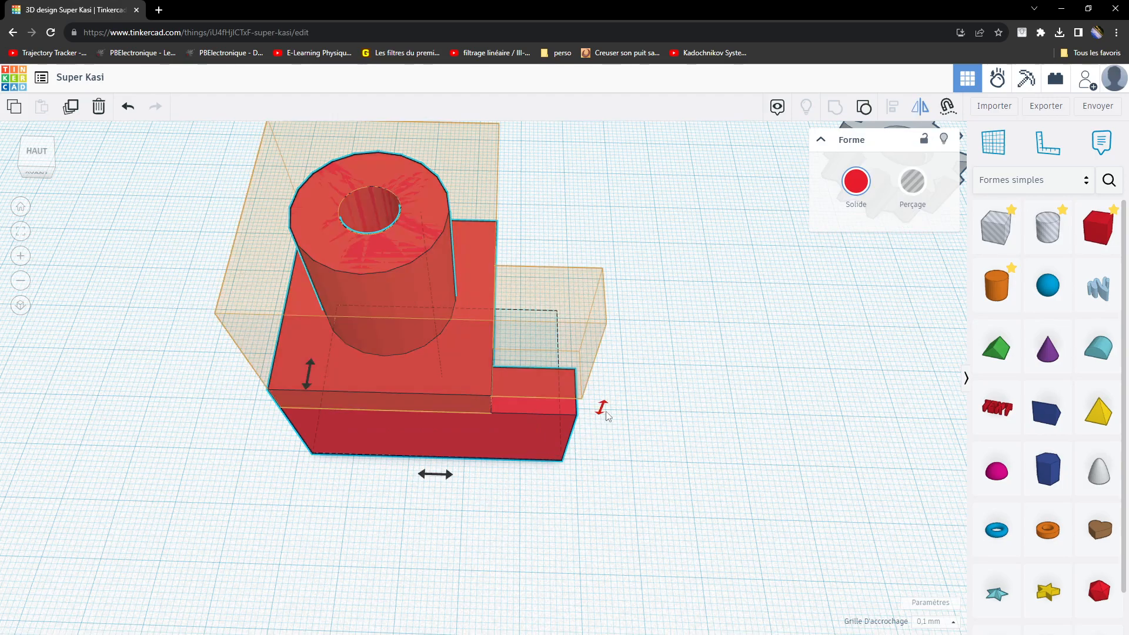
{"action": "left_click", "coordinate": [448, 481]}
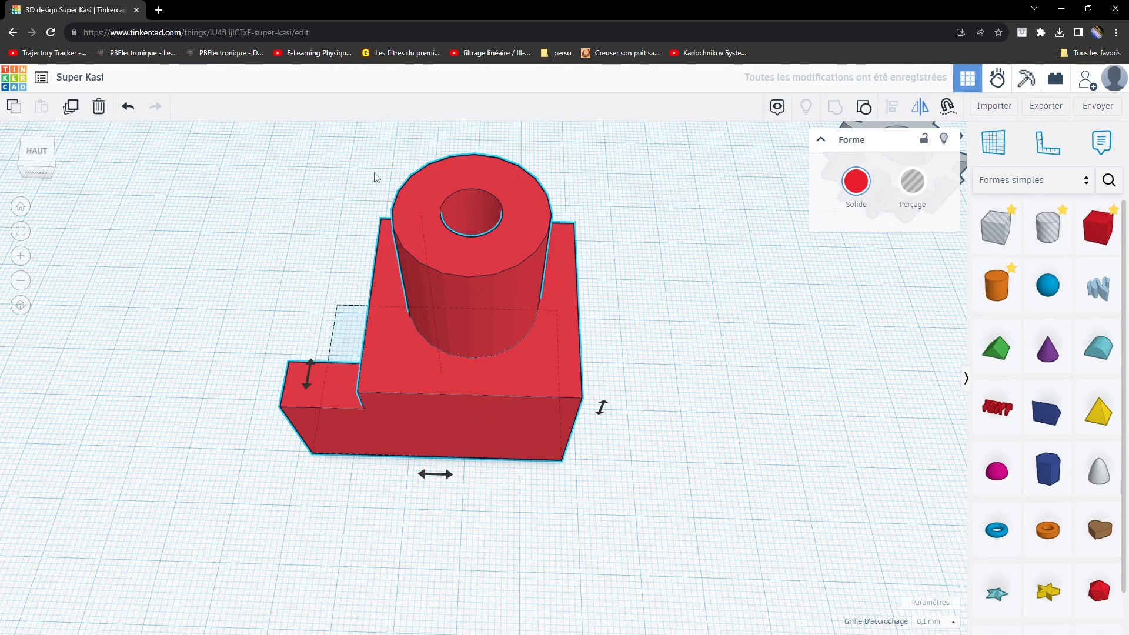
{"action": "left_click", "coordinate": [127, 107]}
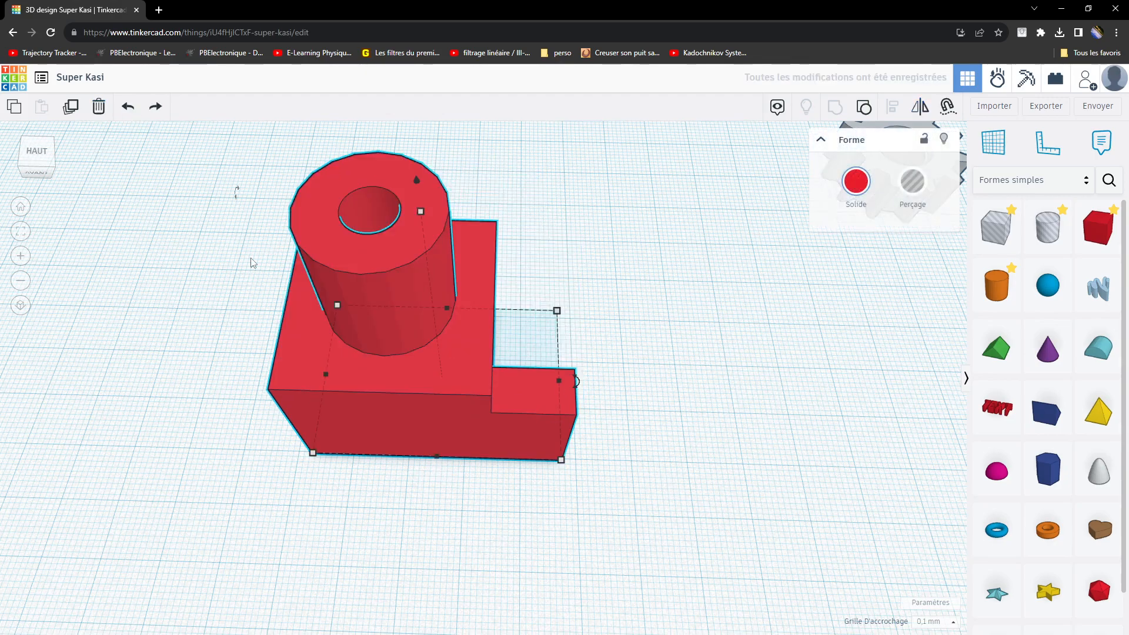
Step: Duplicate the red shape in place and mirror the copy along its length
{"action": "left_click", "coordinate": [70, 107]}
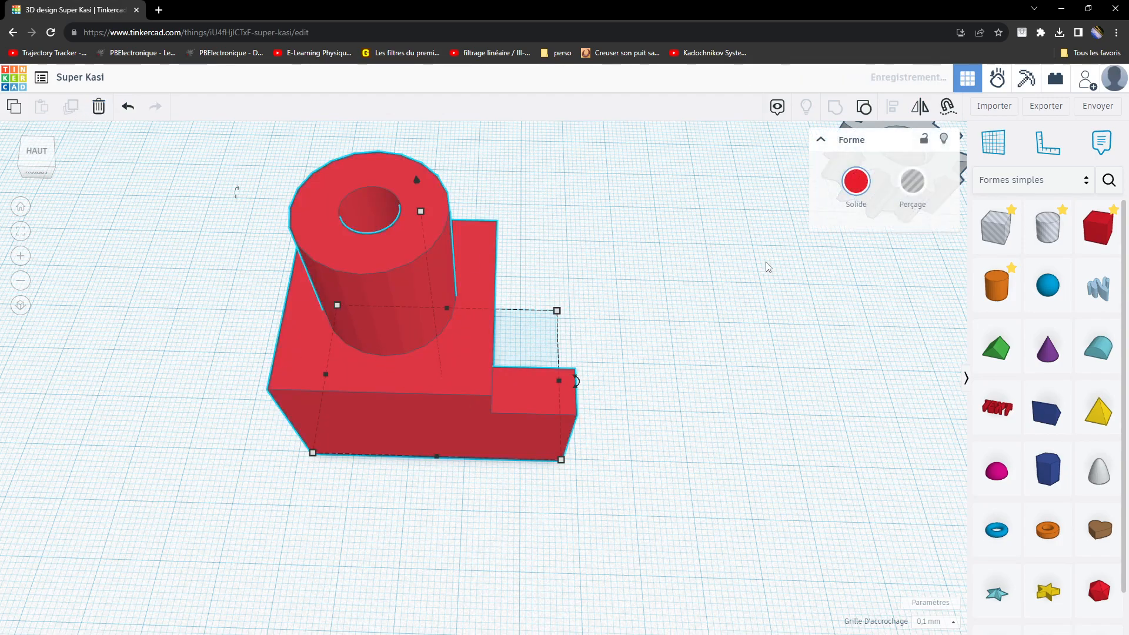
{"action": "left_click", "coordinate": [917, 117]}
{"action": "left_click", "coordinate": [435, 474]}
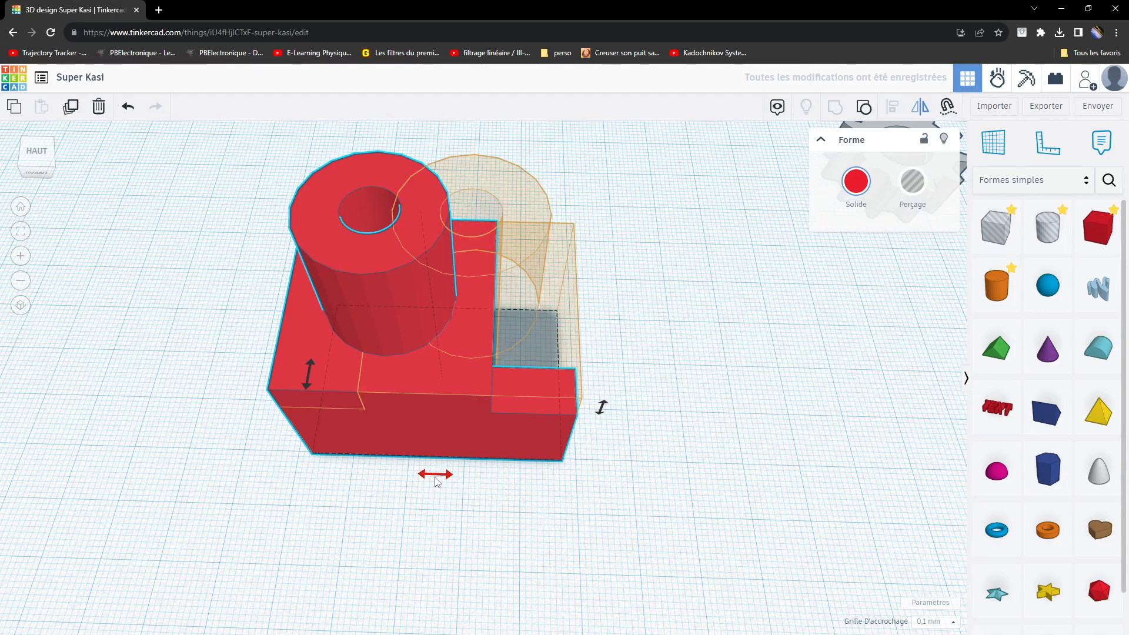
Step: Colour the mirrored copy orange and nudge it along its length away from the red original
{"action": "left_click", "coordinate": [856, 181]}
{"action": "left_click", "coordinate": [751, 306]}
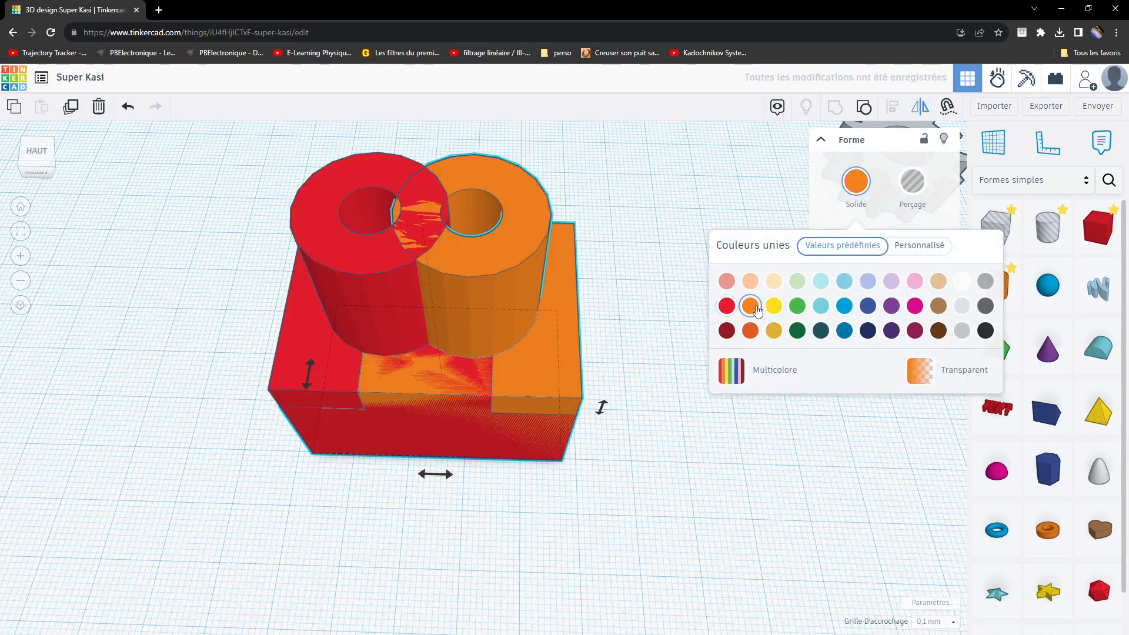
{"action": "key", "text": "Right"}
{"action": "key", "text": "Right"}
{"action": "key", "text": "Right"}
{"action": "key", "text": "Right"}
{"action": "key", "text": "Right"}
{"action": "key", "text": "Right"}
{"action": "key", "text": "Right"}
{"action": "key", "text": "Right"}
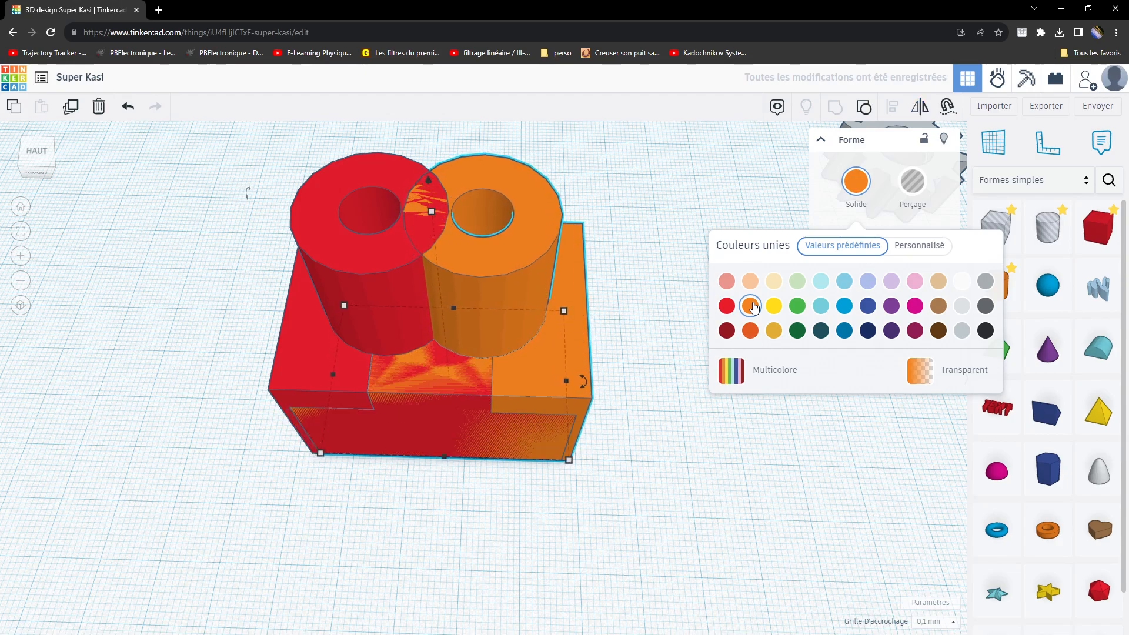
{"action": "key", "text": "Right"}
{"action": "key", "text": "Right"}
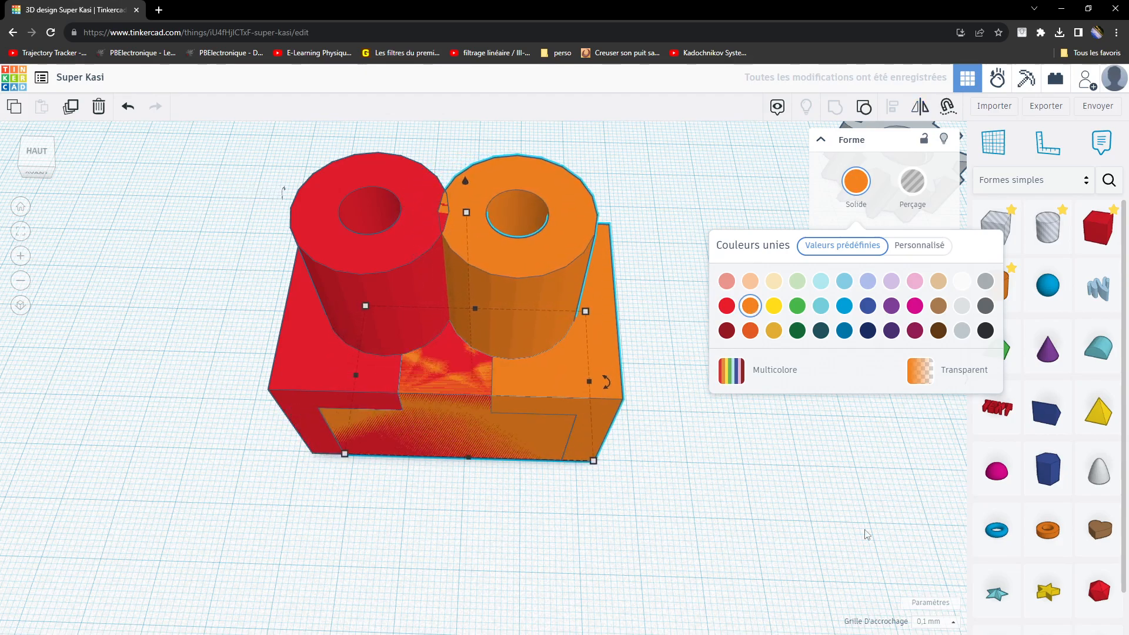
Step: Set the snap grid to 1.0 mm and move the orange copy outward until its arm slightly overlaps the red arm
{"action": "left_click", "coordinate": [934, 621]}
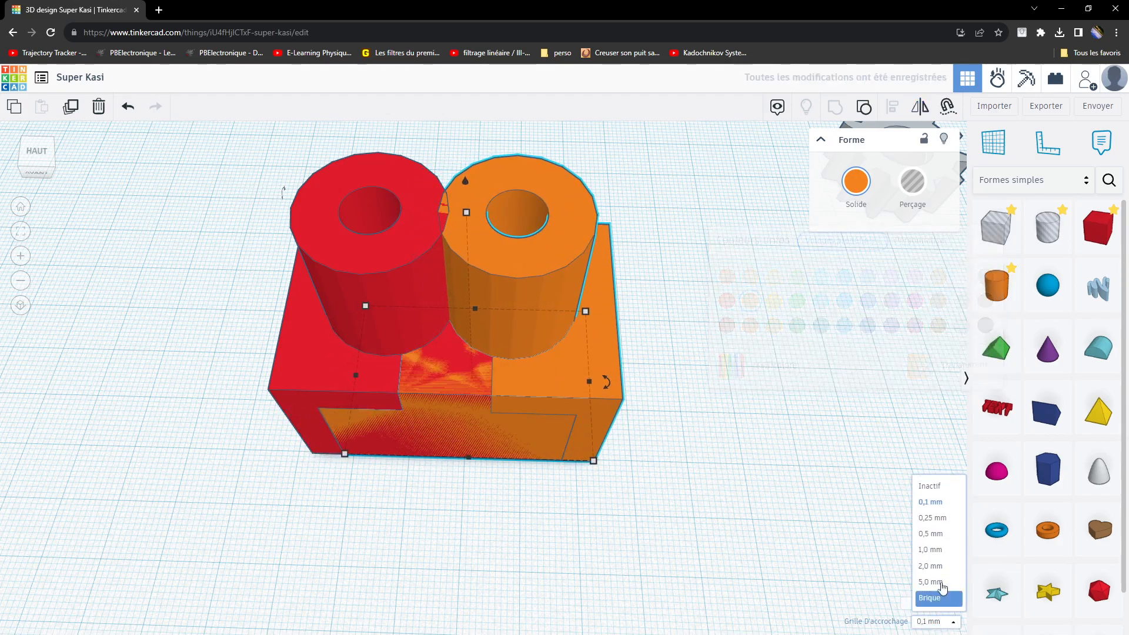
{"action": "left_click", "coordinate": [930, 549]}
{"action": "key", "text": "Right"}
{"action": "key", "text": "Right"}
{"action": "key", "text": "Right"}
{"action": "key", "text": "Right"}
{"action": "key", "text": "shift+Right"}
{"action": "key", "text": "shift+Right"}
{"action": "key", "text": "shift+Right"}
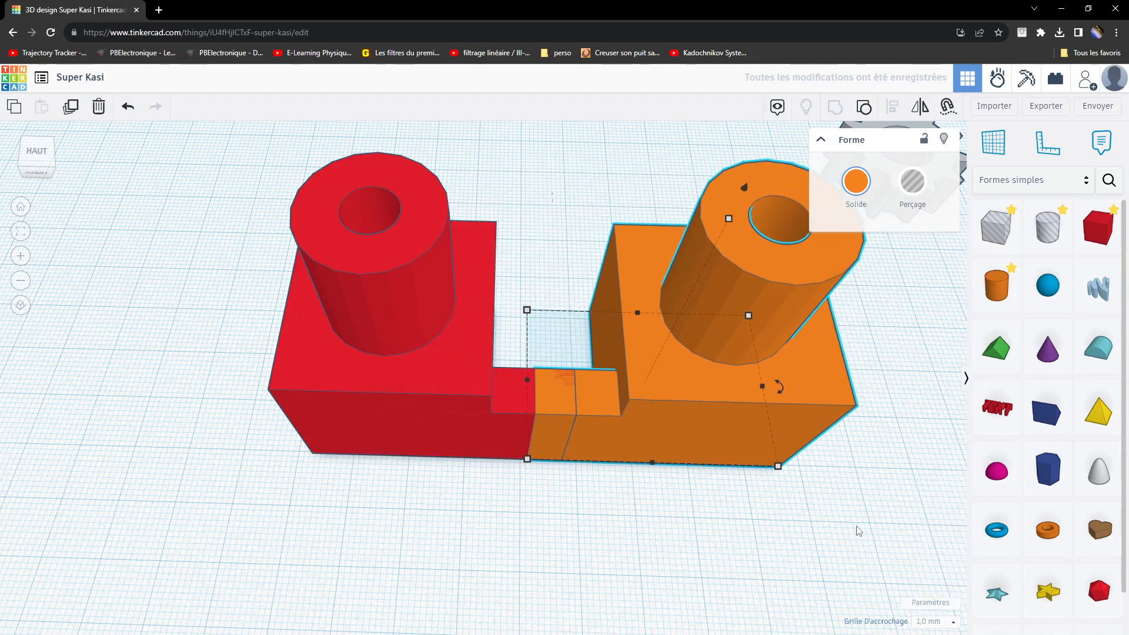
{"action": "key", "text": "Right"}
{"action": "key", "text": "Right"}
{"action": "key", "text": "Right"}
{"action": "key", "text": "Right"}
{"action": "key", "text": "Right"}
{"action": "key", "text": "Right"}
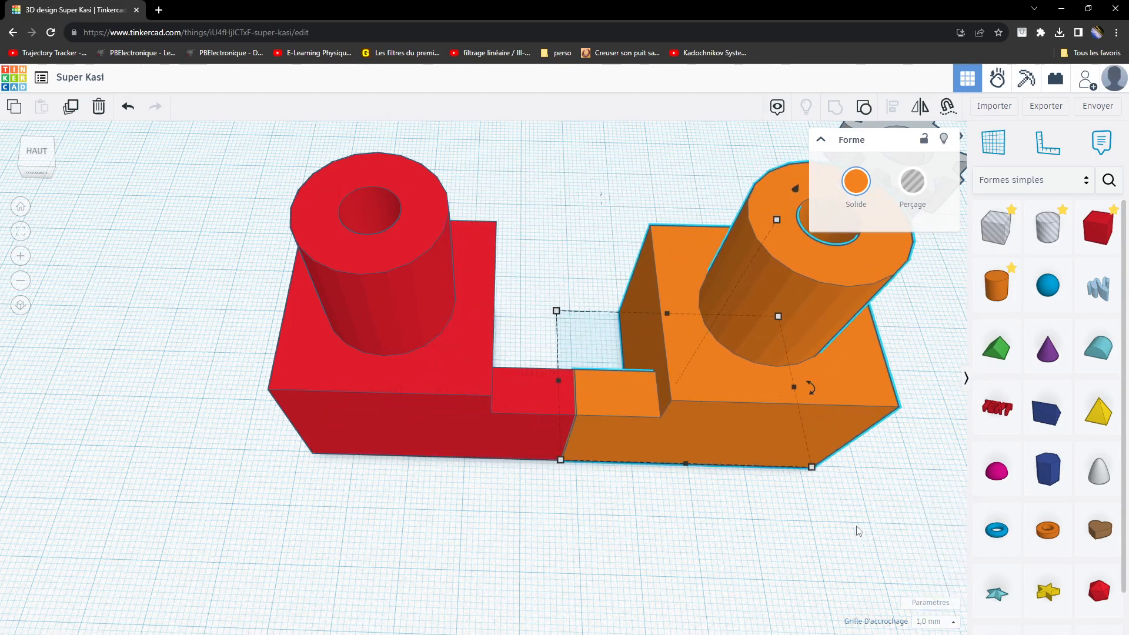
{"action": "key", "text": "Left"}
Step: Group the red shape and the orange mirrored copy into one symmetrical part
{"action": "left_click_drag", "start_coordinate": [752, 522], "coordinate": [526, 367]}
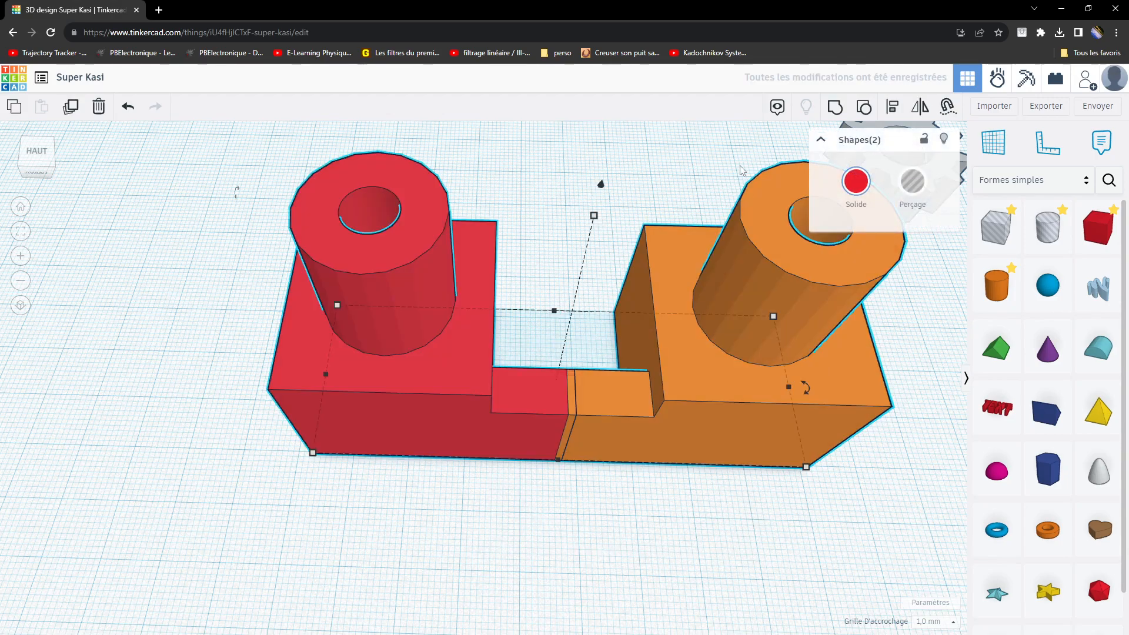
{"action": "left_click", "coordinate": [834, 107]}
{"action": "middle_click_drag", "start_coordinate": [869, 402], "coordinate": [777, 439]}
{"action": "mouse_move", "coordinate": [865, 474]}
{"action": "right_mouse_down"}
{"action": "mouse_move", "coordinate": [880, 449]}
{"action": "mouse_move", "coordinate": [876, 466]}
{"action": "right_mouse_up"}
{"action": "scroll", "coordinate": [894, 461], "scroll_direction": "down", "scroll_amount": 4}
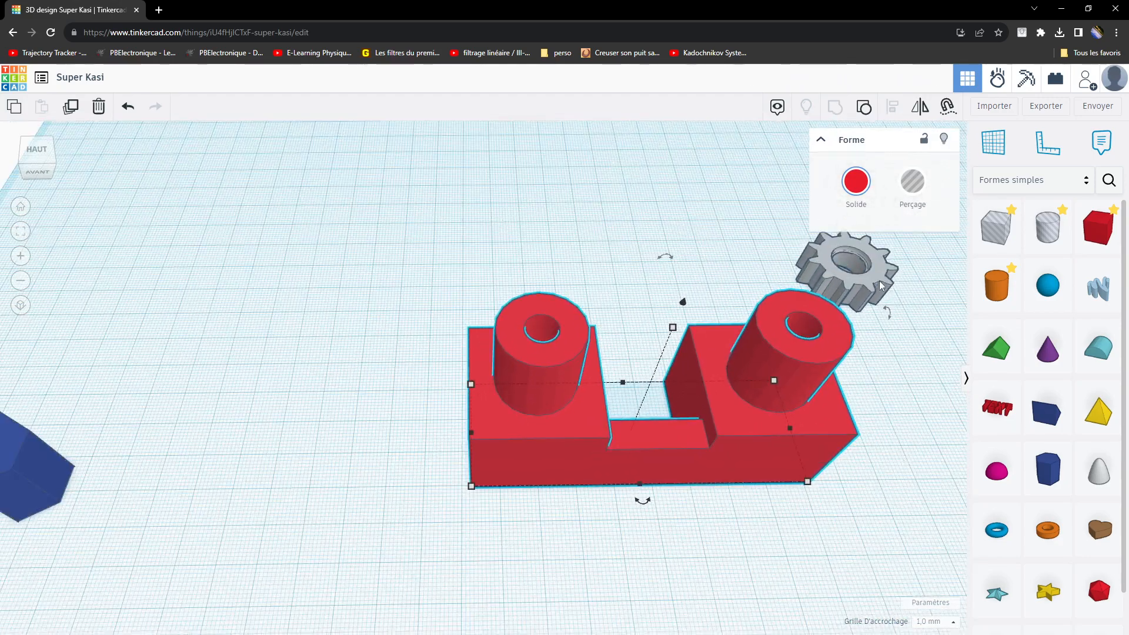
Step: Delete the grey snap-fit gear beside the grouped red part
{"action": "left_click", "coordinate": [880, 283]}
{"action": "left_click_drag", "start_coordinate": [880, 282], "coordinate": [490, 193]}
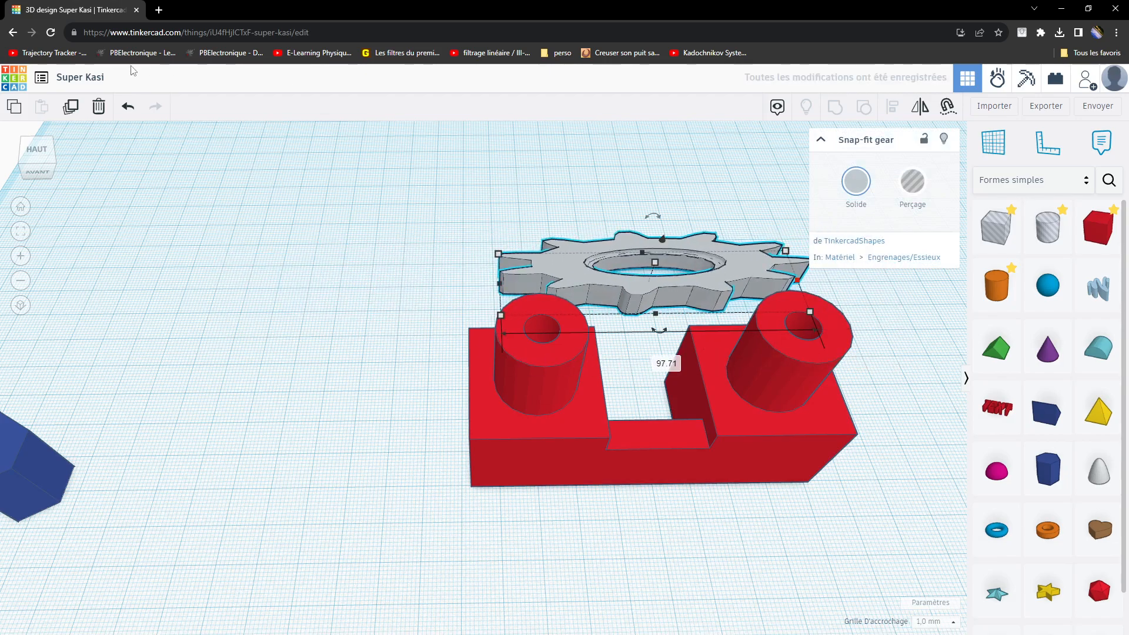
{"action": "left_click", "coordinate": [100, 107]}
{"action": "middle_click_drag", "start_coordinate": [834, 402], "coordinate": [628, 390]}
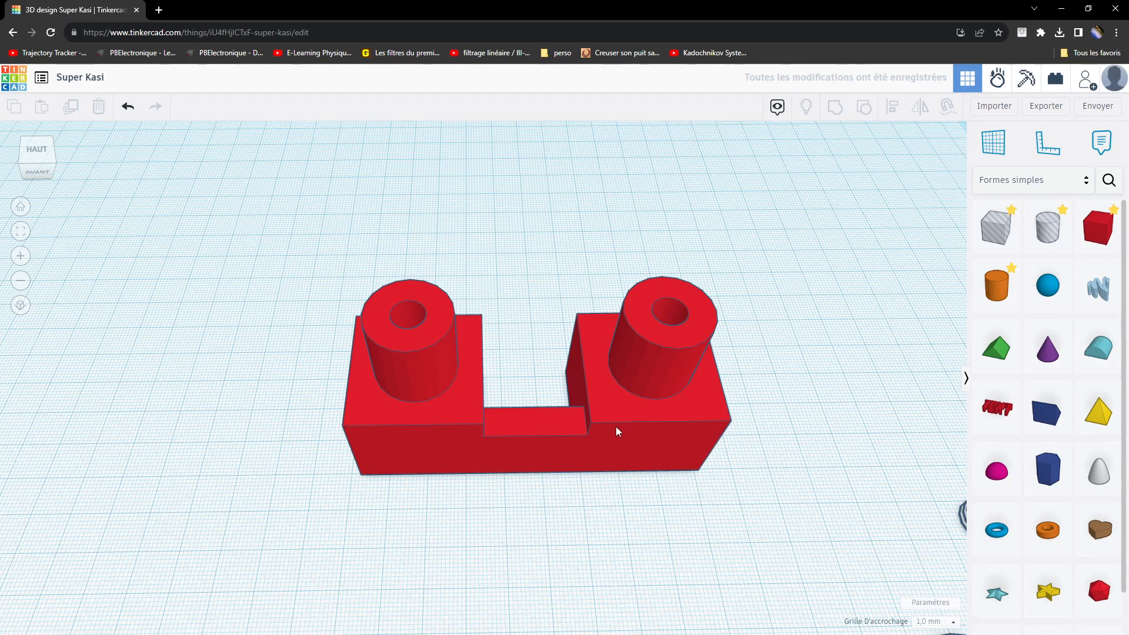
Step: Move the grouped red part far aside to clear the workplane area in view
{"action": "left_click_drag", "start_coordinate": [615, 427], "coordinate": [555, 390]}
{"action": "right_click_drag", "start_coordinate": [569, 514], "coordinate": [534, 497]}
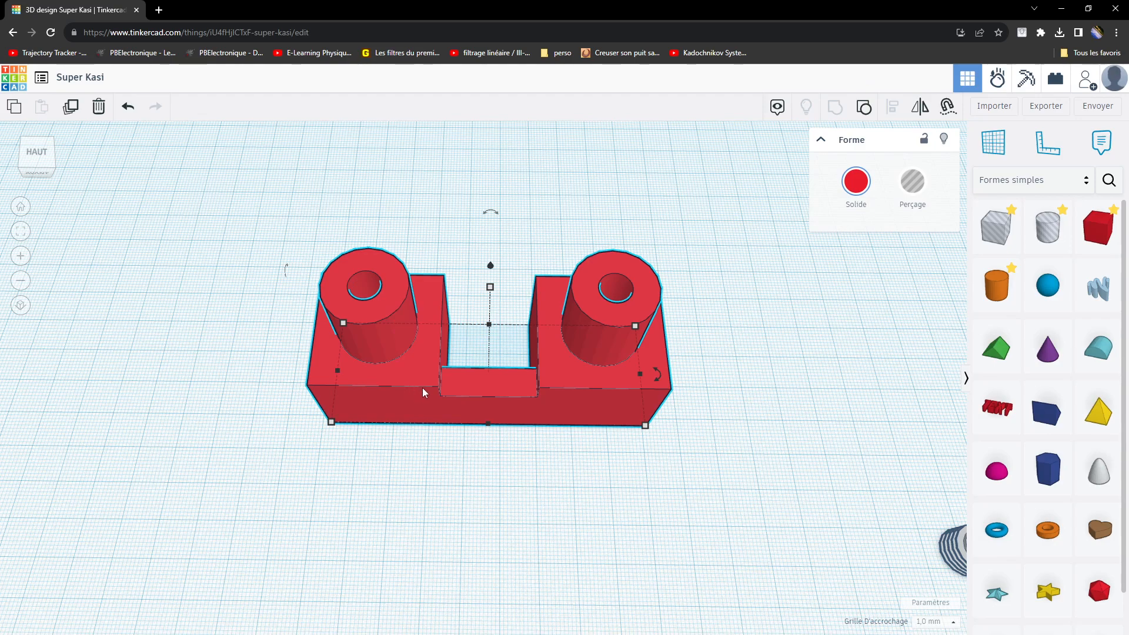
{"action": "left_click_drag", "start_coordinate": [422, 386], "coordinate": [12, 147]}
{"action": "left_click", "coordinate": [854, 257]}
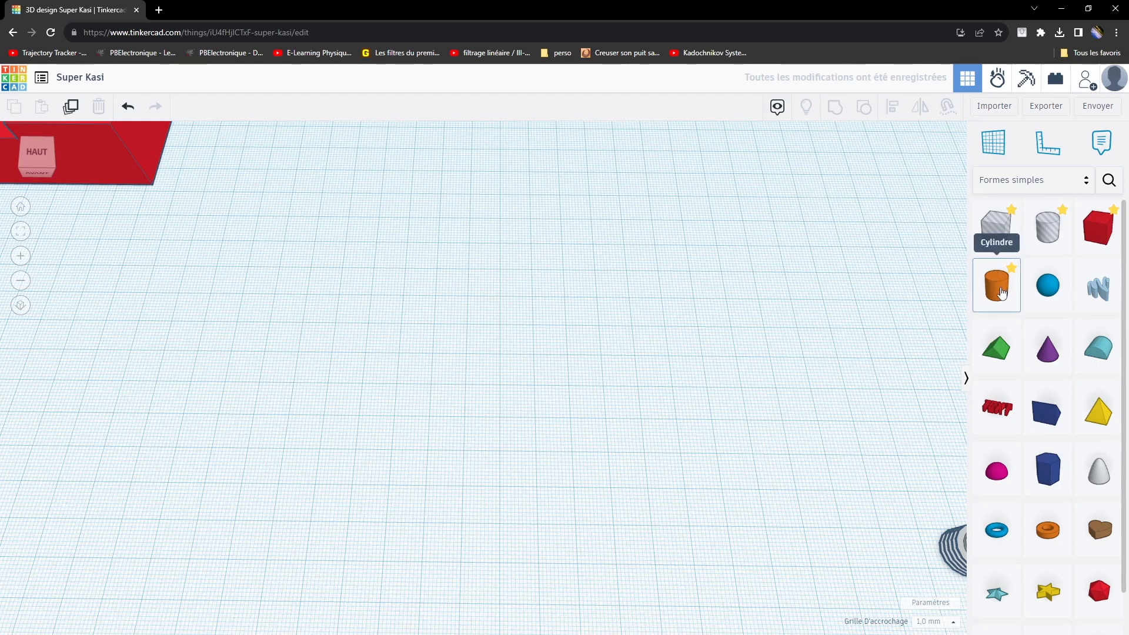
Step: Place an orange cylinder on the empty area of the workplane
{"action": "left_click_drag", "start_coordinate": [1001, 291], "coordinate": [505, 356]}
{"action": "scroll", "coordinate": [647, 364], "scroll_direction": "up", "scroll_amount": 3}
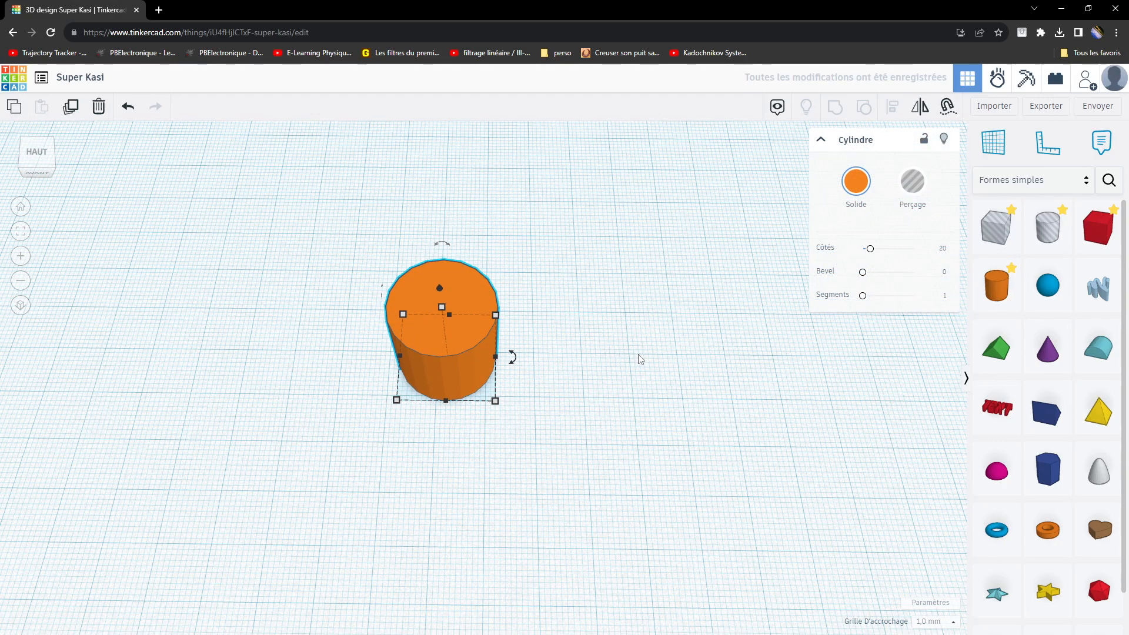
Step: Place a red box on the workplane beside the orange cylinder
{"action": "right_click_drag", "start_coordinate": [640, 359], "coordinate": [648, 285]}
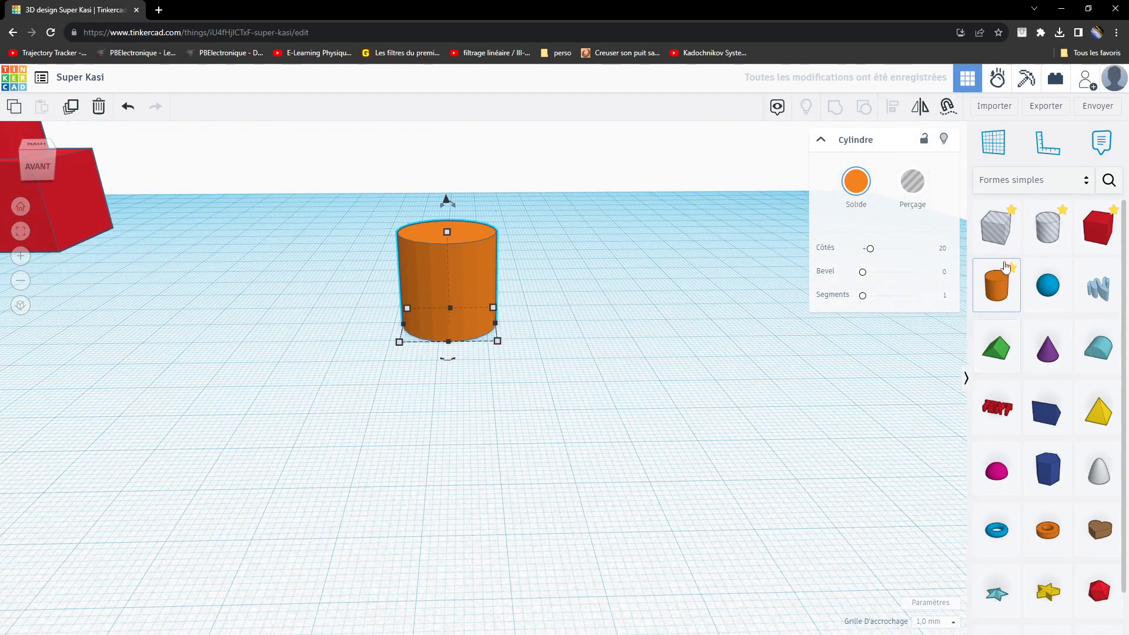
{"action": "left_click", "coordinate": [1093, 233]}
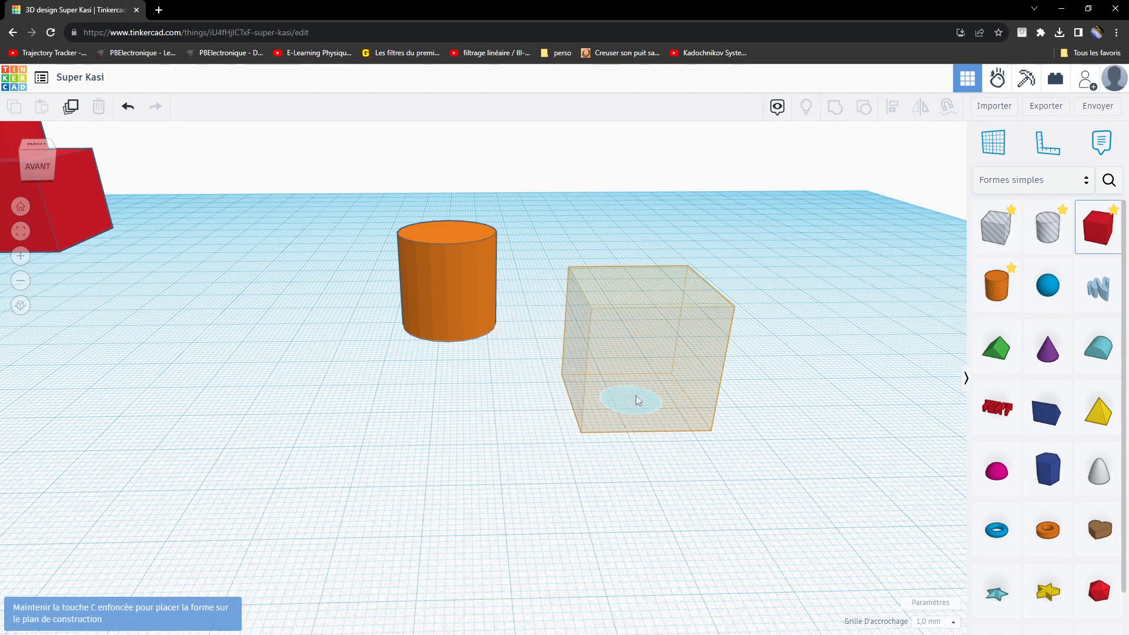
{"action": "left_click", "coordinate": [653, 360]}
Step: Flatten the orange cylinder to about 3 mm high and scale it up into a large disc
{"action": "left_click", "coordinate": [475, 301]}
{"action": "left_click_drag", "start_coordinate": [447, 236], "coordinate": [463, 310]}
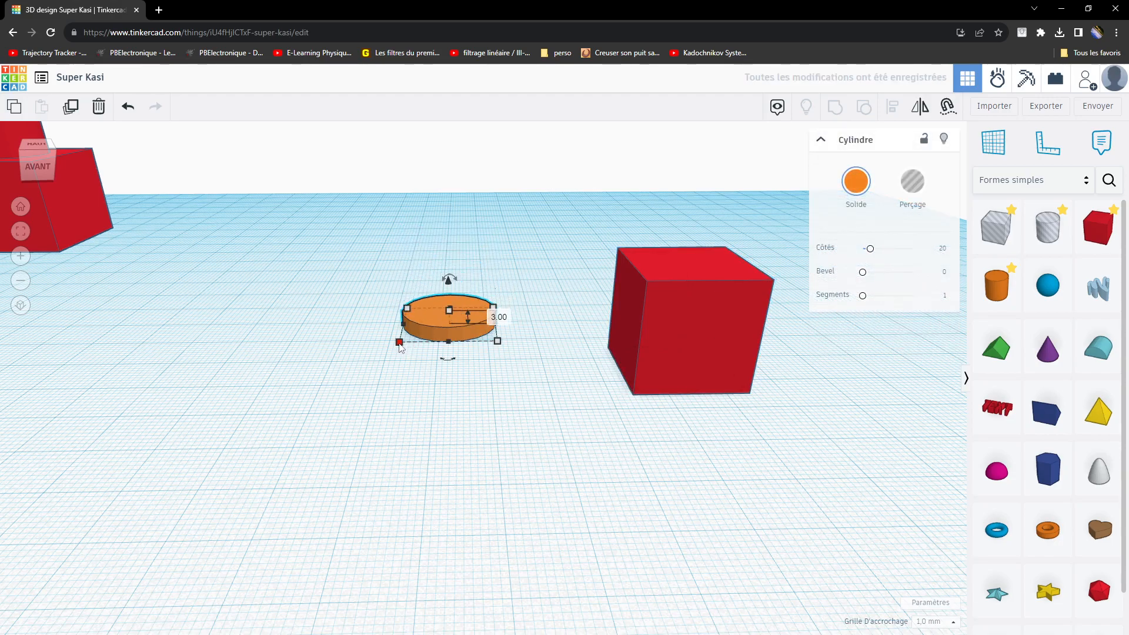
{"action": "left_click_drag", "start_coordinate": [400, 346], "coordinate": [525, 369]}
Step: Move the red box back from the orange disc and delete it
{"action": "left_click_drag", "start_coordinate": [704, 281], "coordinate": [694, 231]}
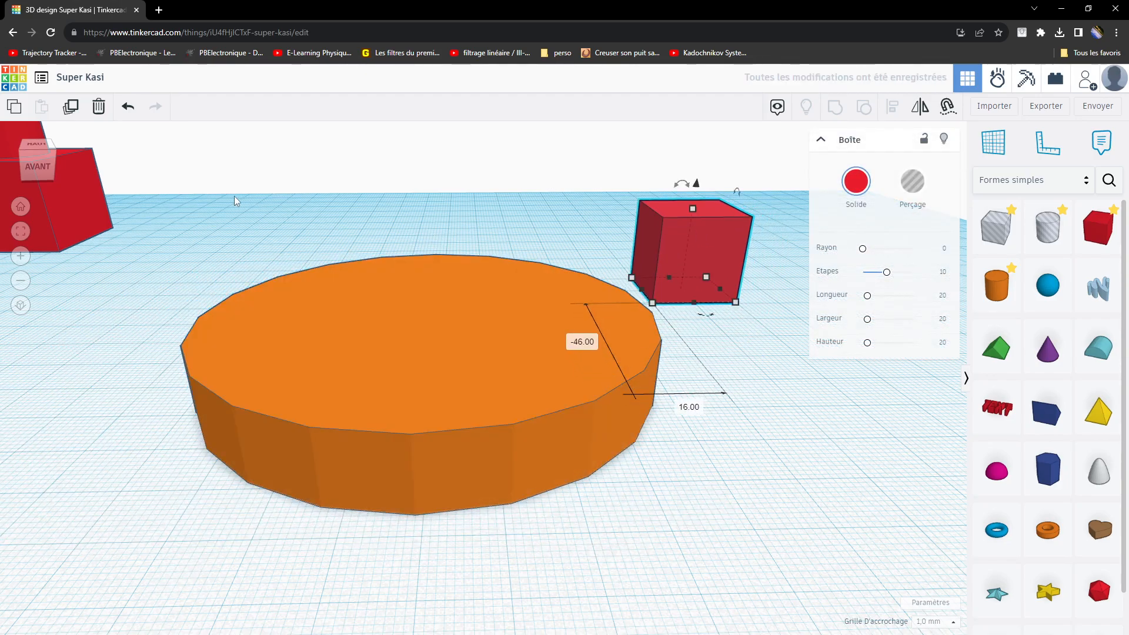
{"action": "left_click", "coordinate": [99, 107]}
Step: Set the orange disc's number of sides to 64 to smooth its outline
{"action": "right_click_drag", "start_coordinate": [495, 242], "coordinate": [528, 355]}
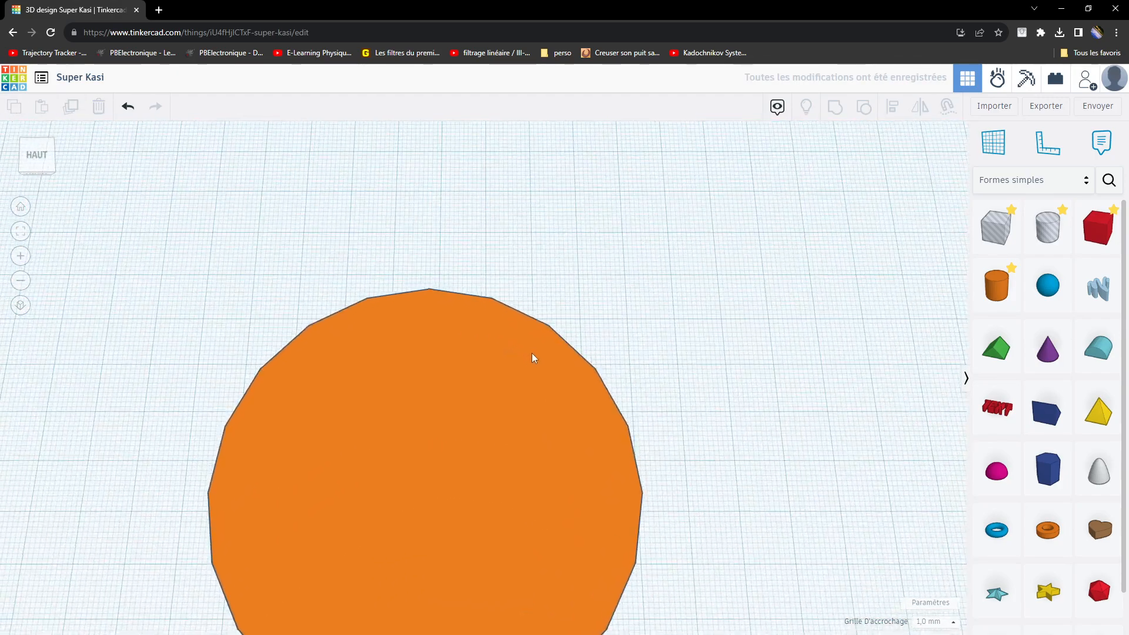
{"action": "left_click", "coordinate": [573, 398]}
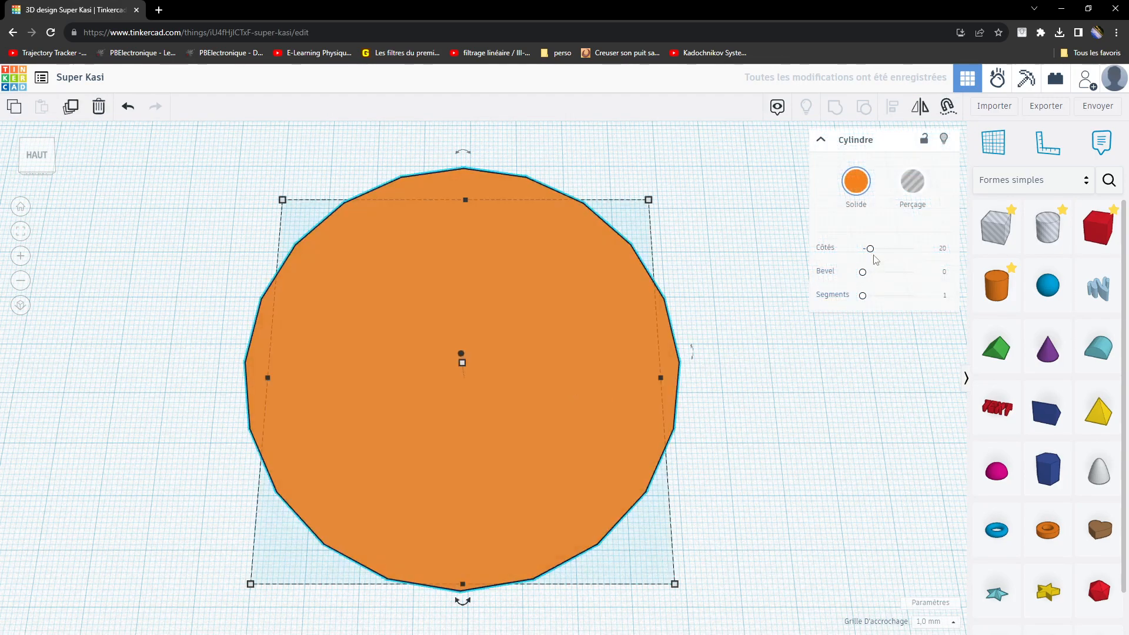
{"action": "left_click_drag", "start_coordinate": [870, 249], "coordinate": [922, 255]}
Step: Place a cylinder hole beside the orange disc and set its length and width to 5 mm
{"action": "middle_click_drag", "start_coordinate": [654, 490], "coordinate": [686, 449]}
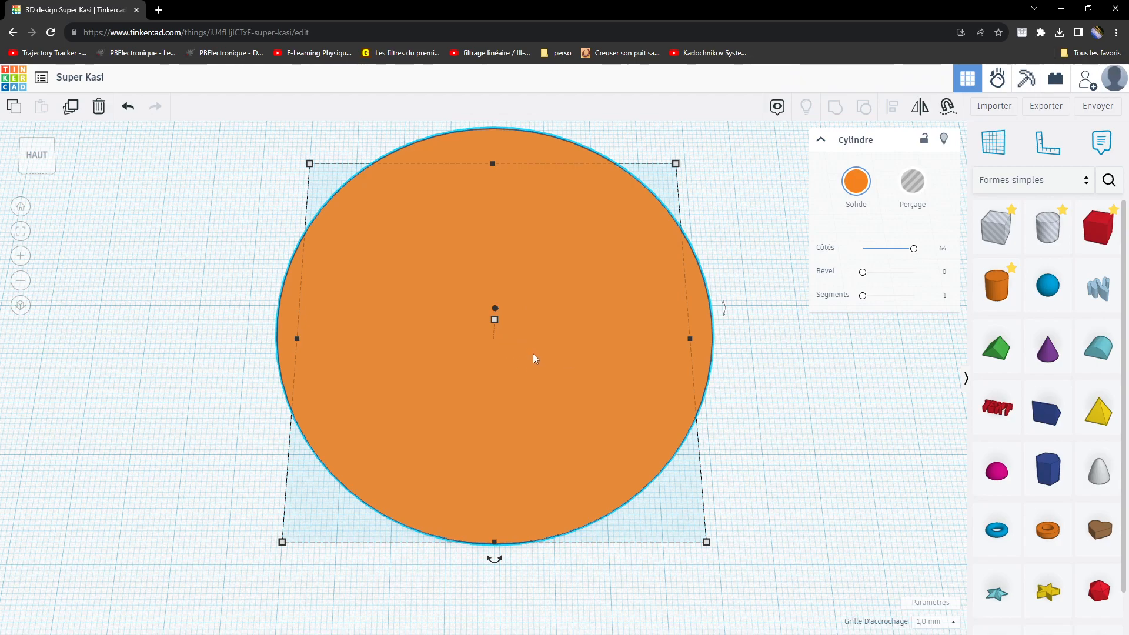
{"action": "scroll", "coordinate": [532, 355], "scroll_direction": "down", "scroll_amount": 3}
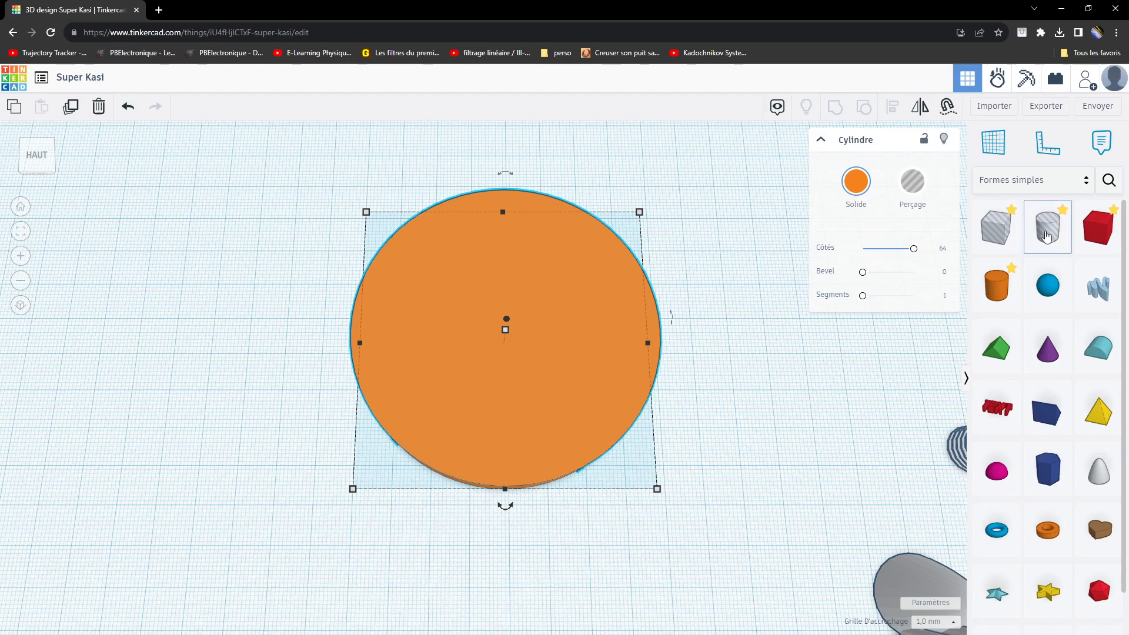
{"action": "left_click_drag", "start_coordinate": [1034, 231], "coordinate": [753, 352]}
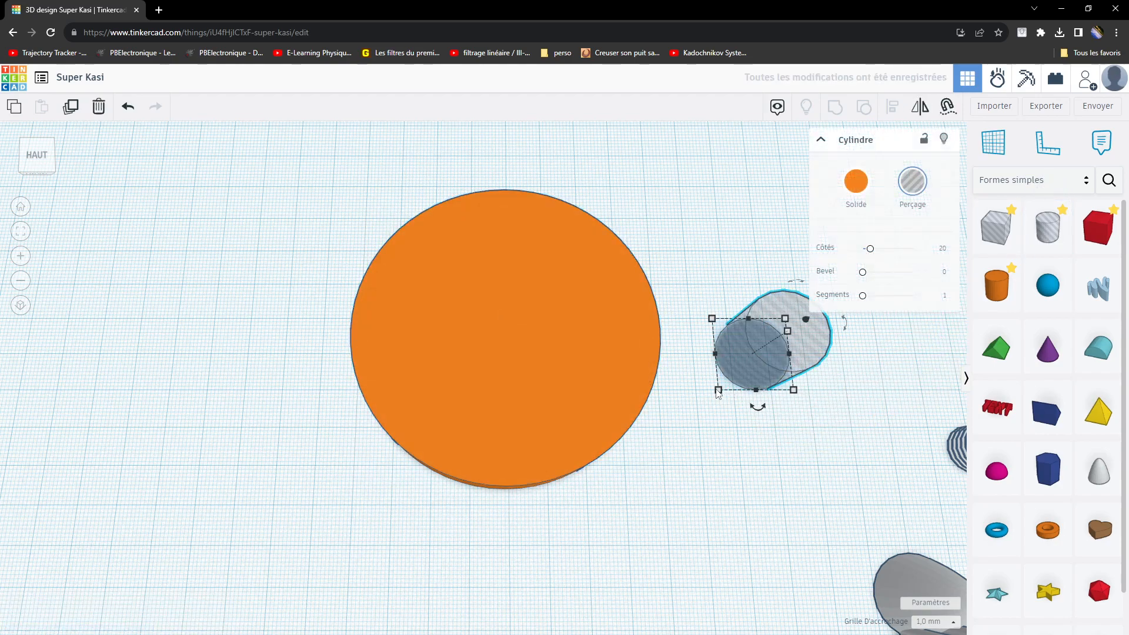
{"action": "left_click", "coordinate": [646, 353]}
{"action": "type", "text": "5"}
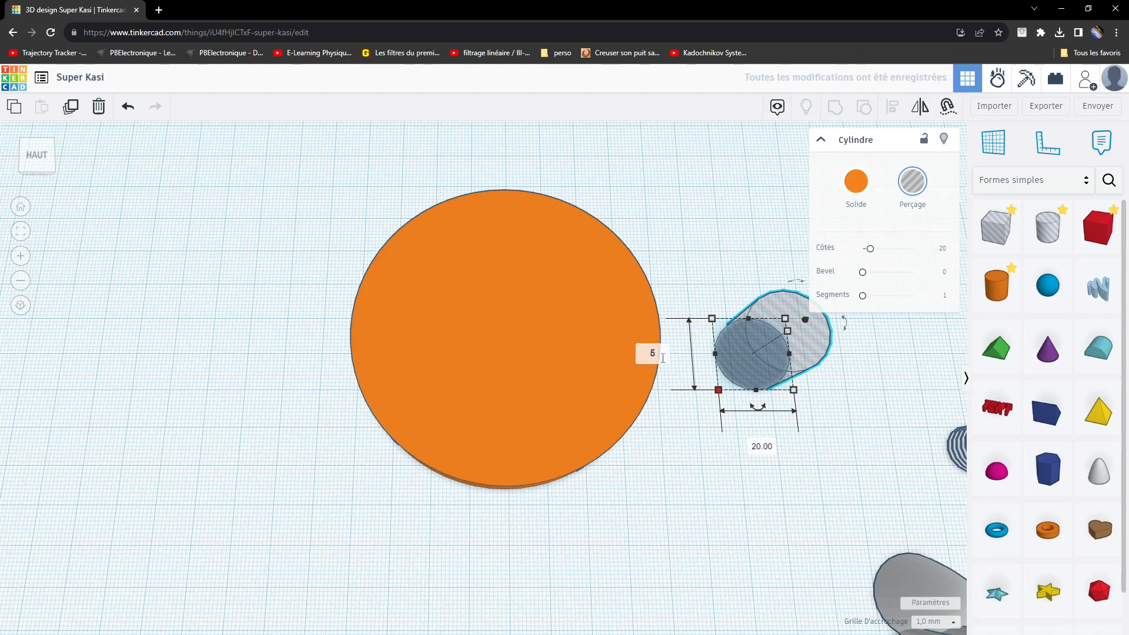
{"action": "key", "text": "Tab"}
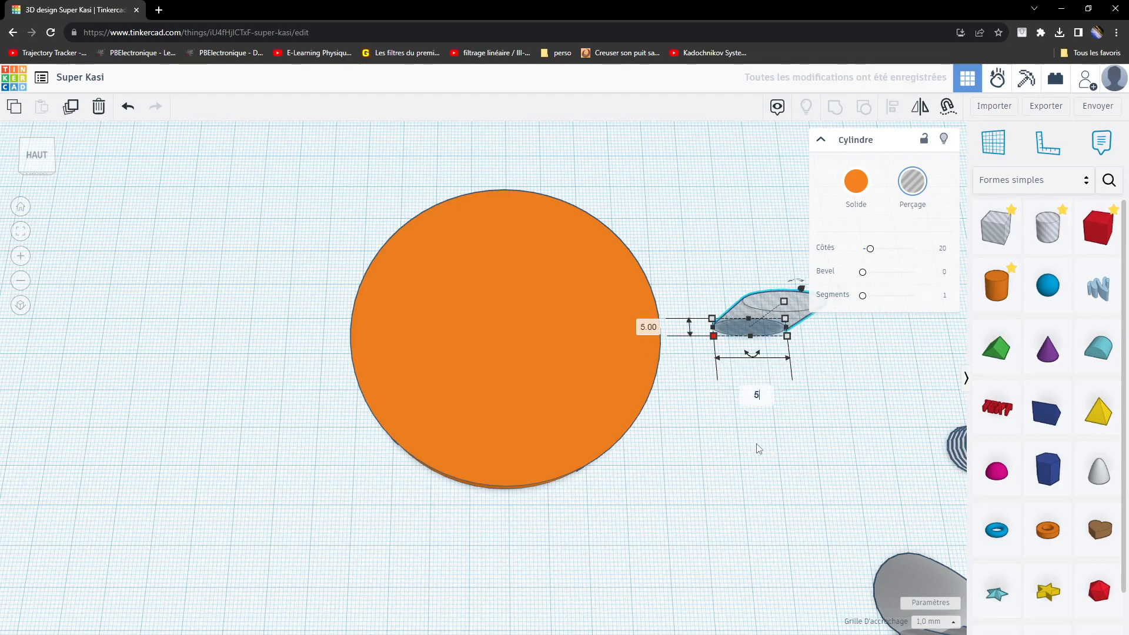
{"action": "type", "text": "5"}
{"action": "key", "text": "Return"}
Step: Center the 5 mm cylinder hole on the orange disc and group both to cut a through hole
{"action": "left_click_drag", "start_coordinate": [775, 326], "coordinate": [540, 333]}
{"action": "left_click_drag", "start_coordinate": [265, 240], "coordinate": [688, 450]}
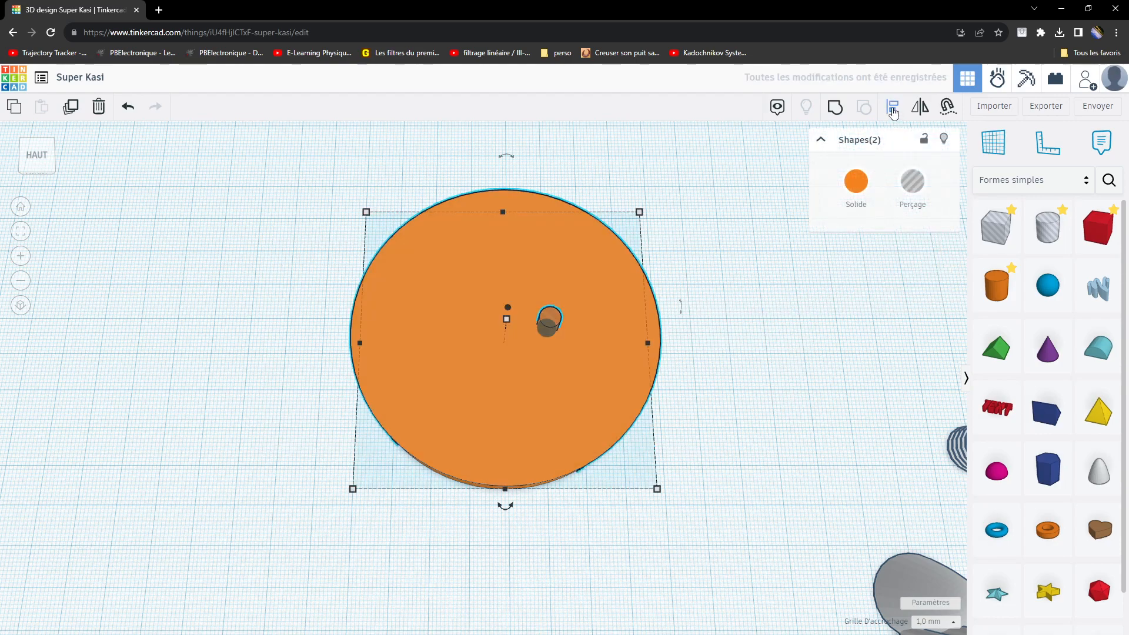
{"action": "left_click", "coordinate": [893, 110]}
{"action": "left_click", "coordinate": [505, 506]}
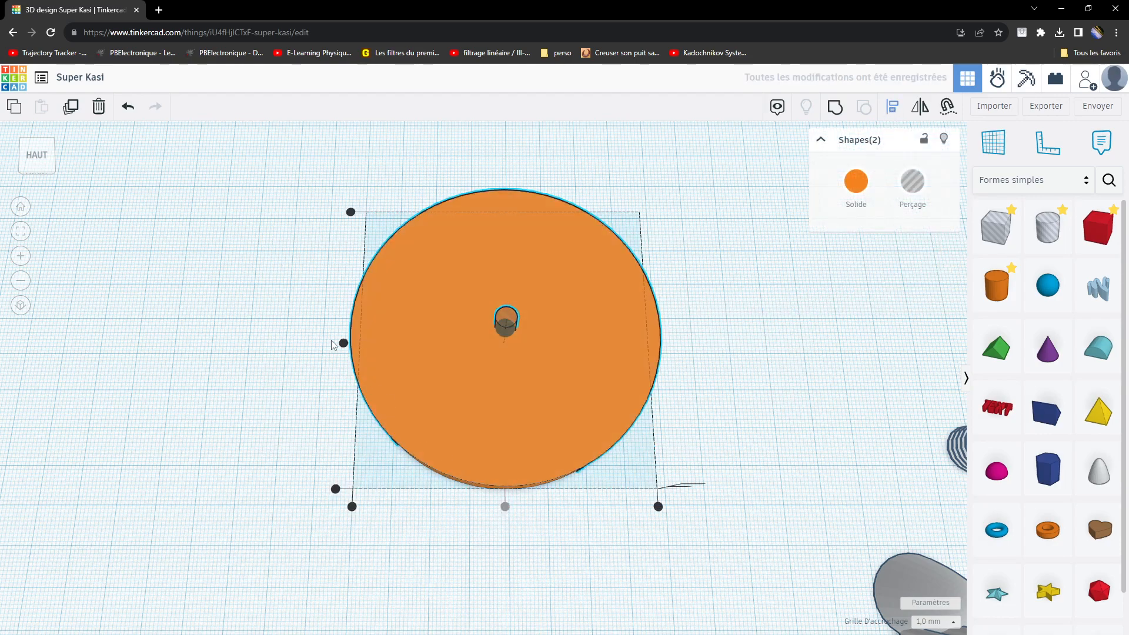
{"action": "left_click", "coordinate": [797, 418]}
{"action": "left_click_drag", "start_coordinate": [731, 418], "coordinate": [499, 261]}
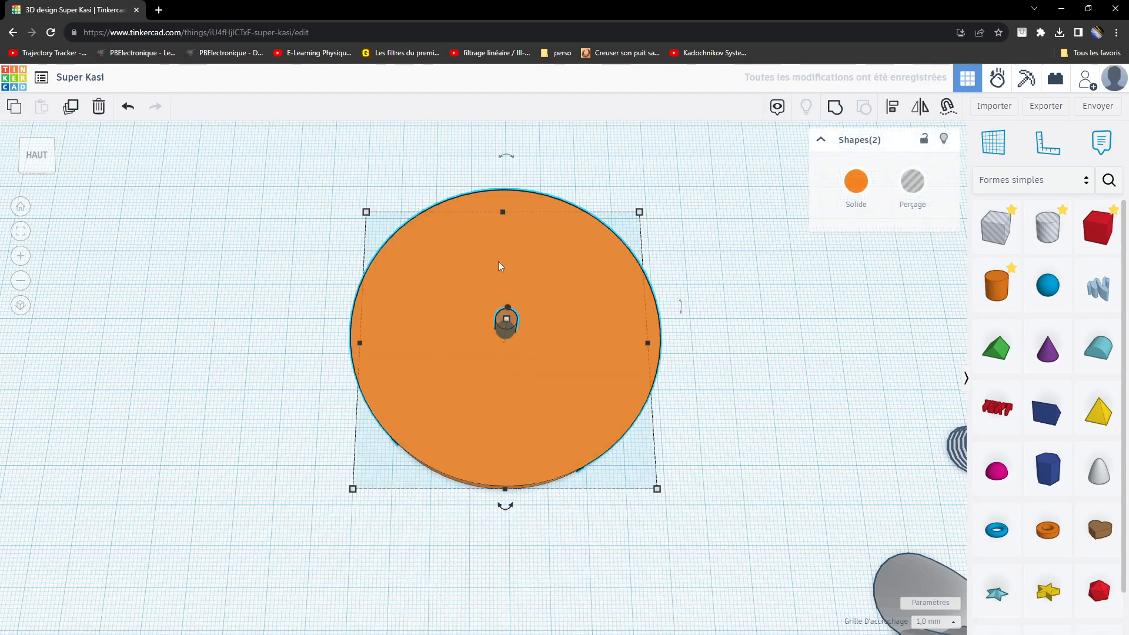
{"action": "left_click", "coordinate": [836, 115]}
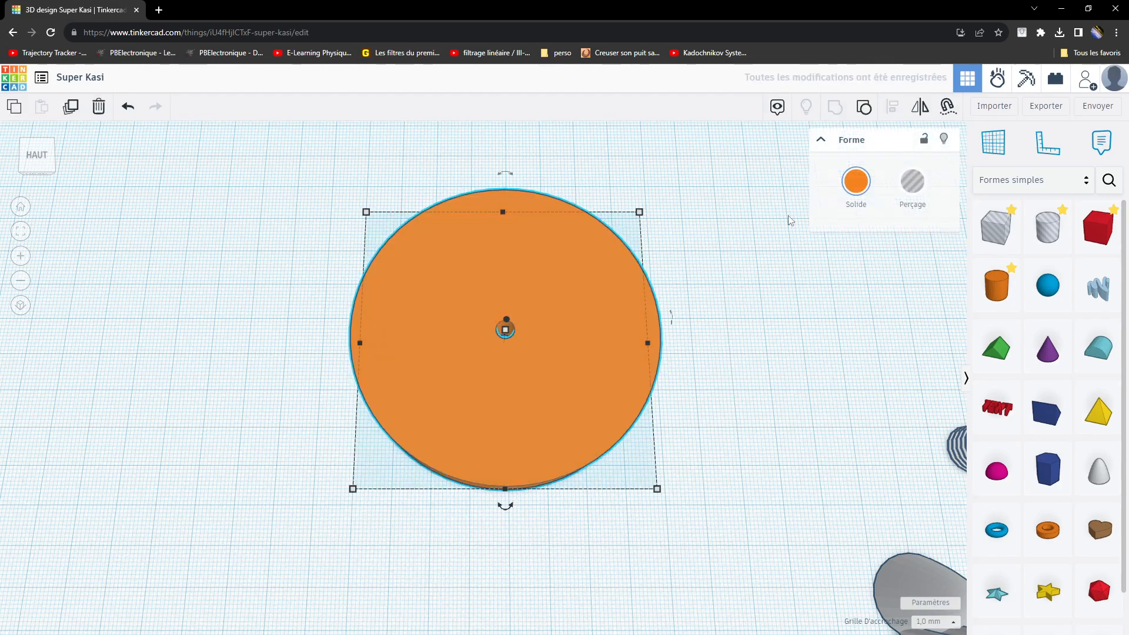
Step: Place a second cylinder hole beside the disc and set its length and width to 3 mm
{"action": "right_click_drag", "start_coordinate": [756, 273], "coordinate": [768, 315]}
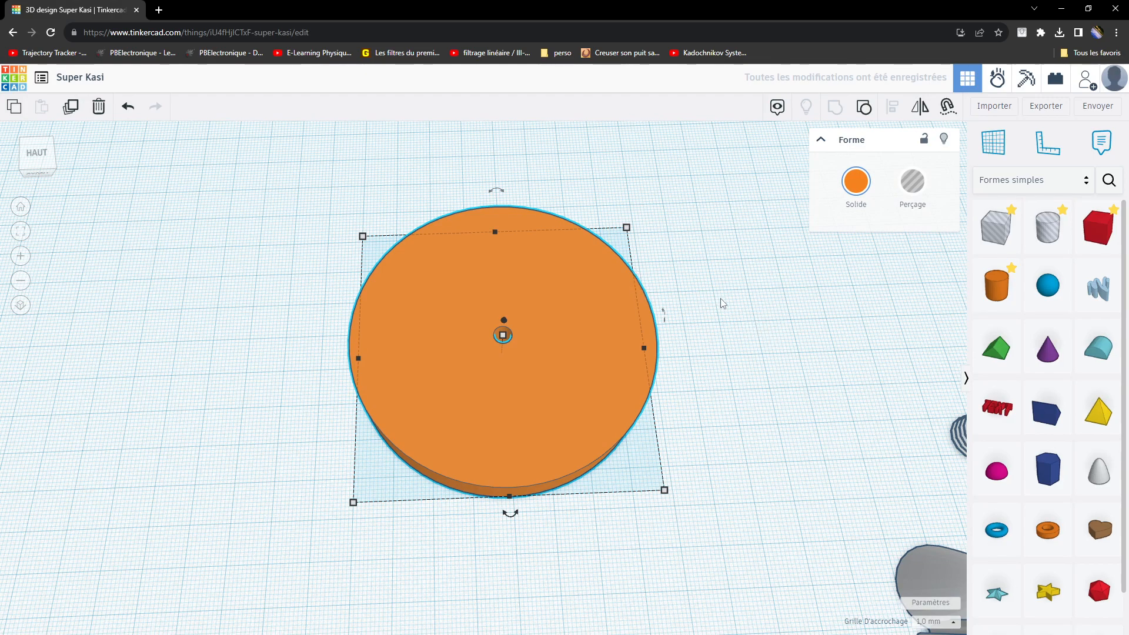
{"action": "scroll", "coordinate": [723, 303], "scroll_direction": "up", "scroll_amount": 2}
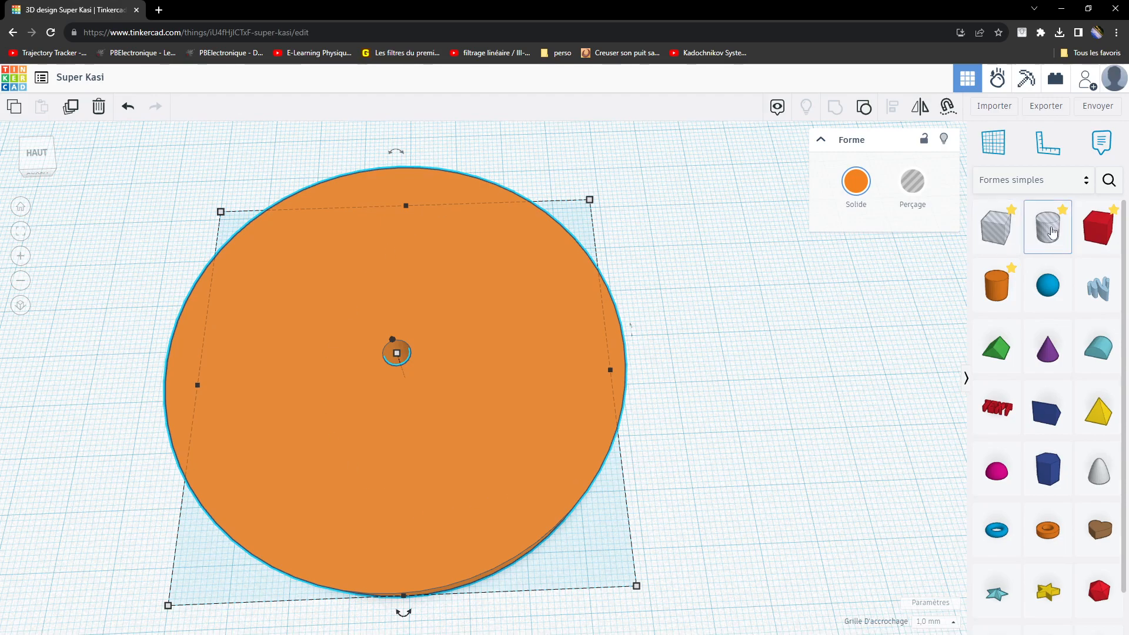
{"action": "left_click_drag", "start_coordinate": [1048, 231], "coordinate": [732, 366]}
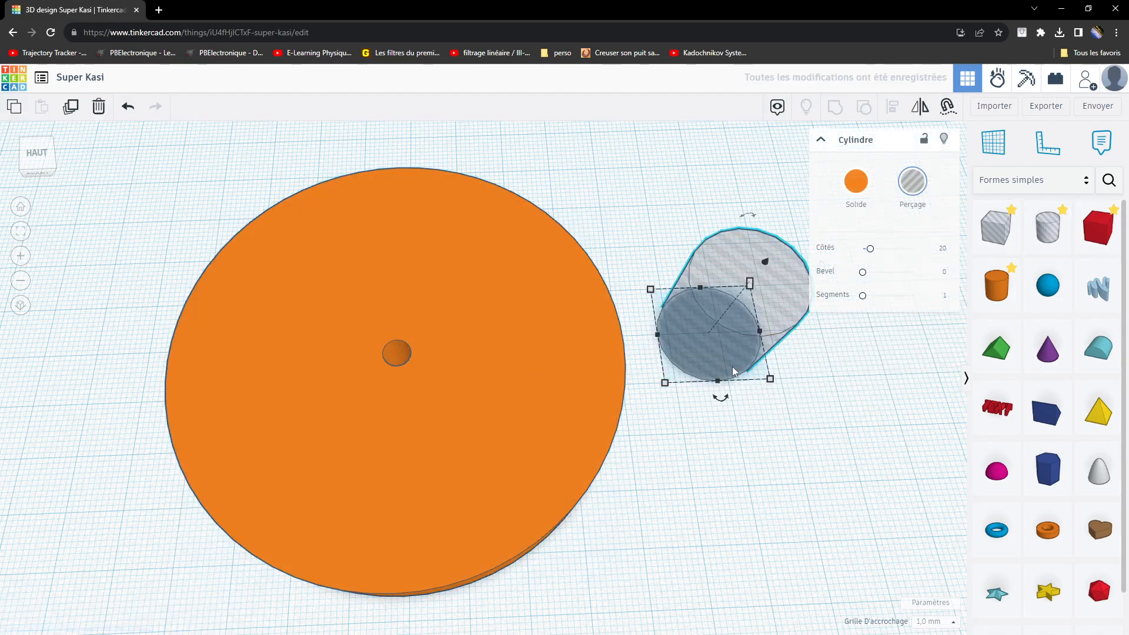
{"action": "left_click_drag", "start_coordinate": [668, 389], "coordinate": [705, 362]}
{"action": "left_click", "coordinate": [635, 324]}
{"action": "type", "text": "3"}
{"action": "key", "text": "Tab"}
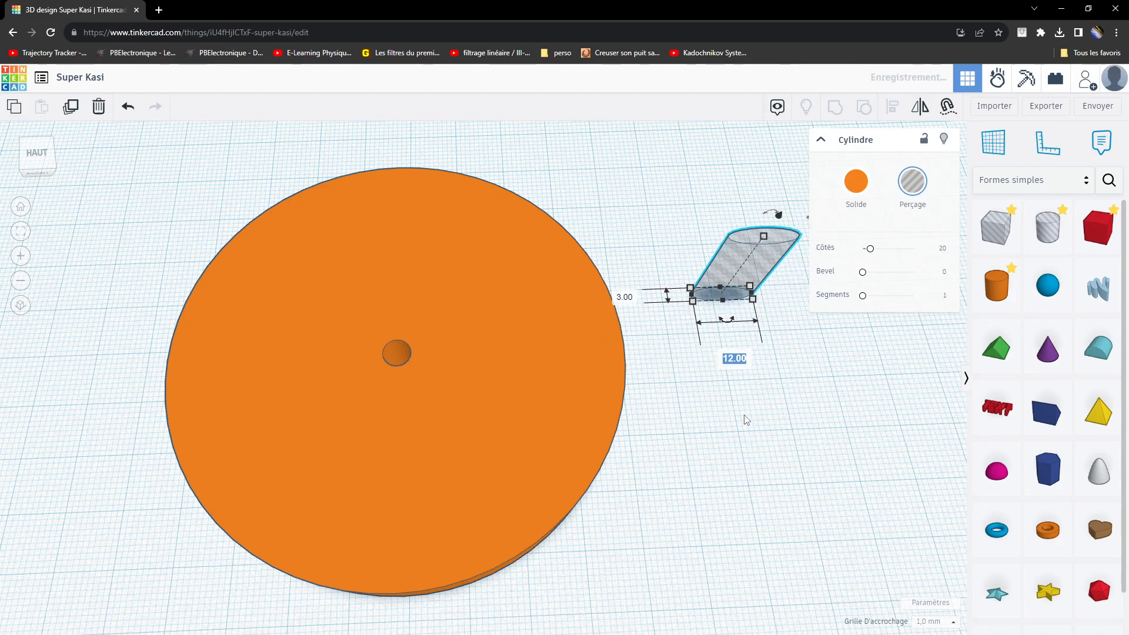
{"action": "type", "text": "3"}
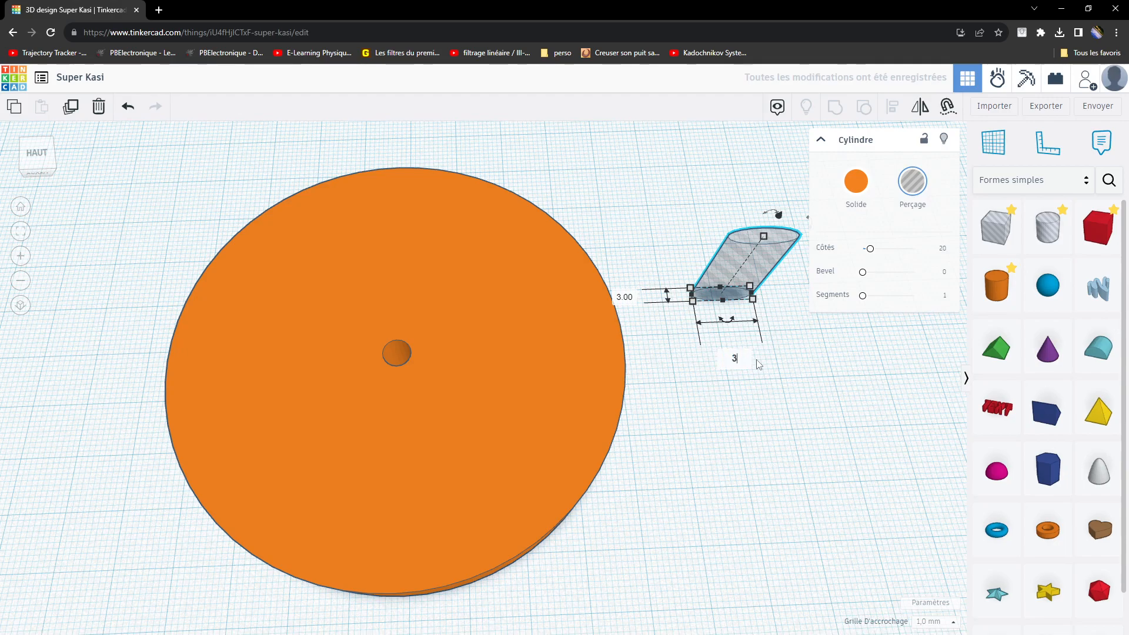
{"action": "key", "text": "Return"}
Step: Move the 3 mm cylinder hole to the disc's back edge and align it with the disc's centerline
{"action": "left_click", "coordinate": [760, 311]}
{"action": "left_click_drag", "start_coordinate": [749, 288], "coordinate": [392, 218]}
{"action": "middle_click_drag", "start_coordinate": [766, 415], "coordinate": [817, 452]}
{"action": "left_click_drag", "start_coordinate": [337, 173], "coordinate": [513, 226]}
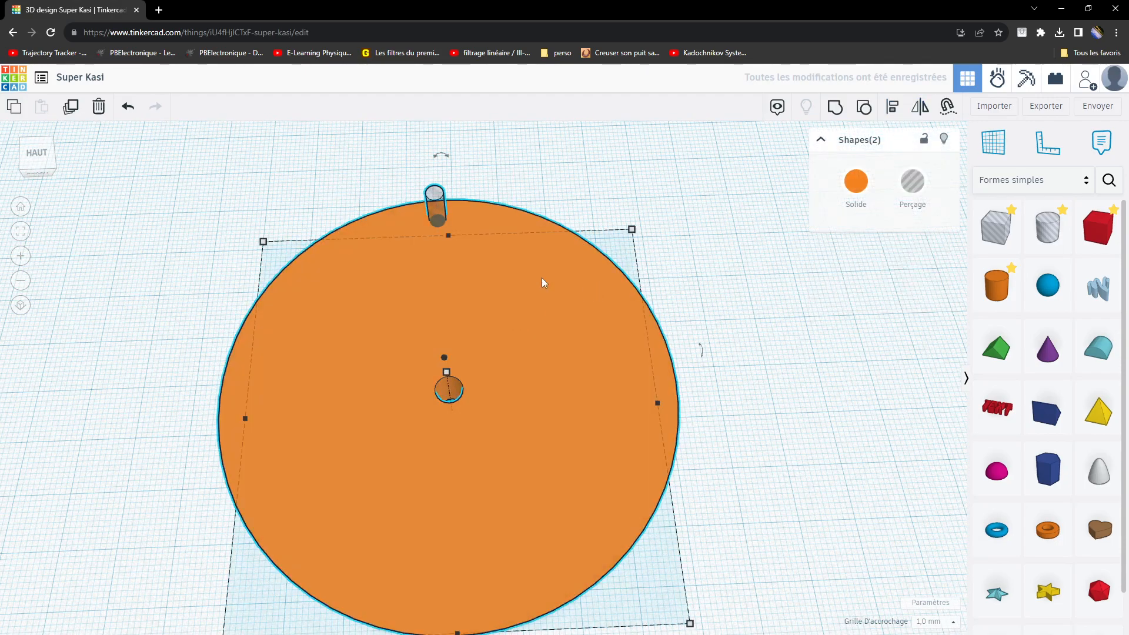
{"action": "left_click", "coordinate": [898, 112]}
{"action": "scroll", "coordinate": [622, 492], "scroll_direction": "down", "scroll_amount": 5}
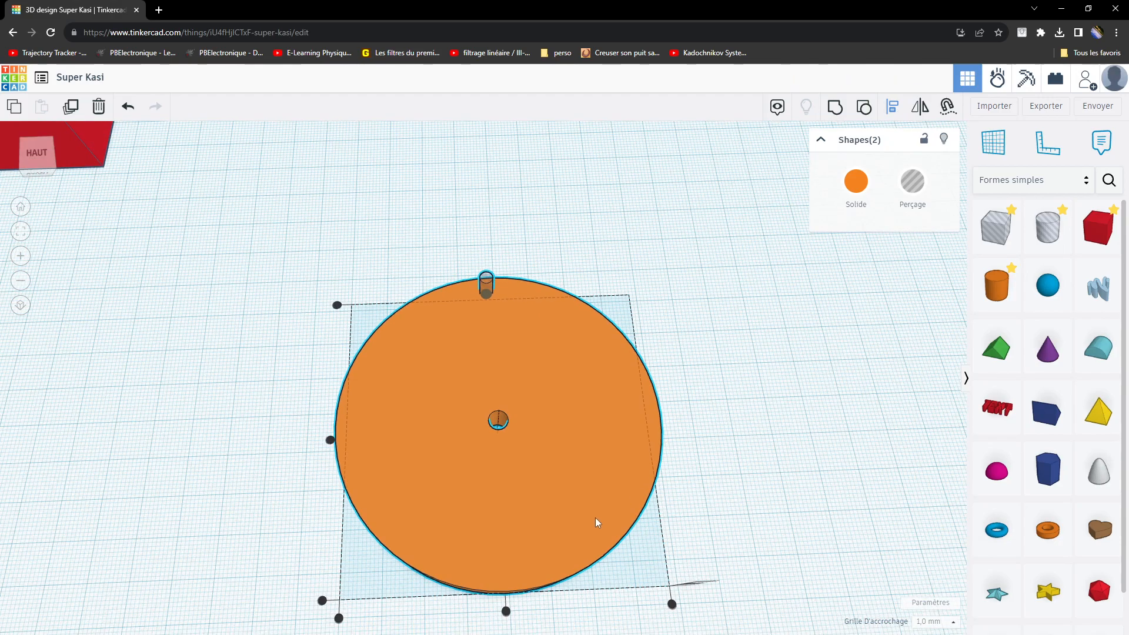
{"action": "left_click", "coordinate": [524, 596]}
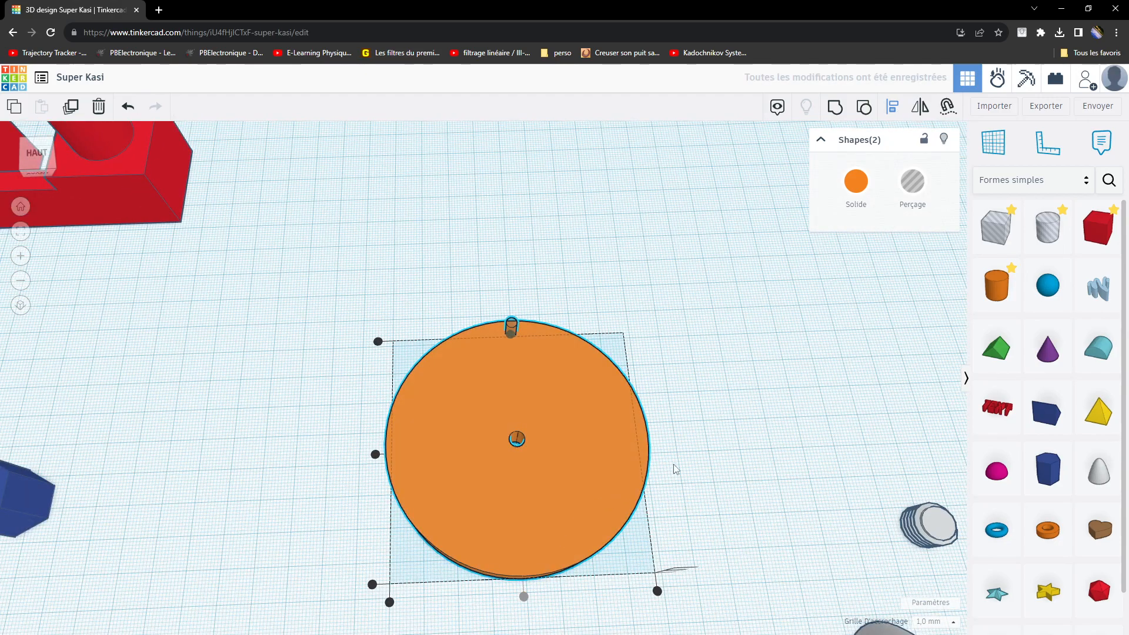
{"action": "left_click", "coordinate": [729, 463]}
Step: Duplicate the disc together with its edge hole and rotate the copy 22.5° about the vertical axis
{"action": "right_click_drag", "start_coordinate": [721, 469], "coordinate": [729, 509]}
{"action": "middle_click_drag", "start_coordinate": [591, 451], "coordinate": [637, 341]}
{"action": "scroll", "coordinate": [720, 415], "scroll_direction": "up", "scroll_amount": 2}
{"action": "left_click_drag", "start_coordinate": [272, 203], "coordinate": [667, 519]}
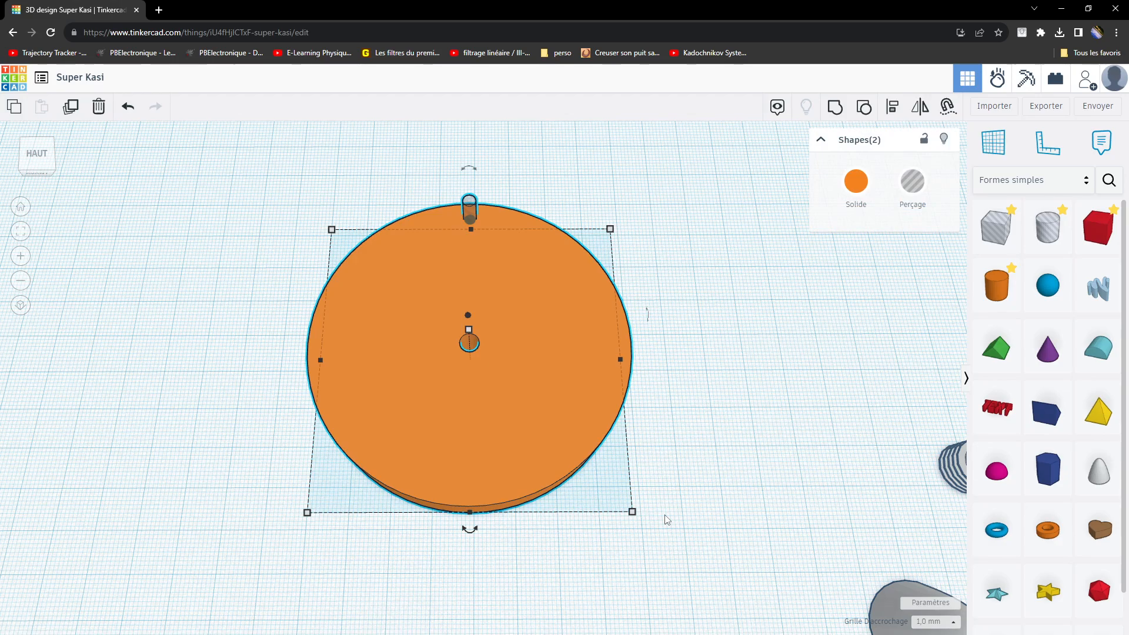
{"action": "left_click", "coordinate": [71, 109]}
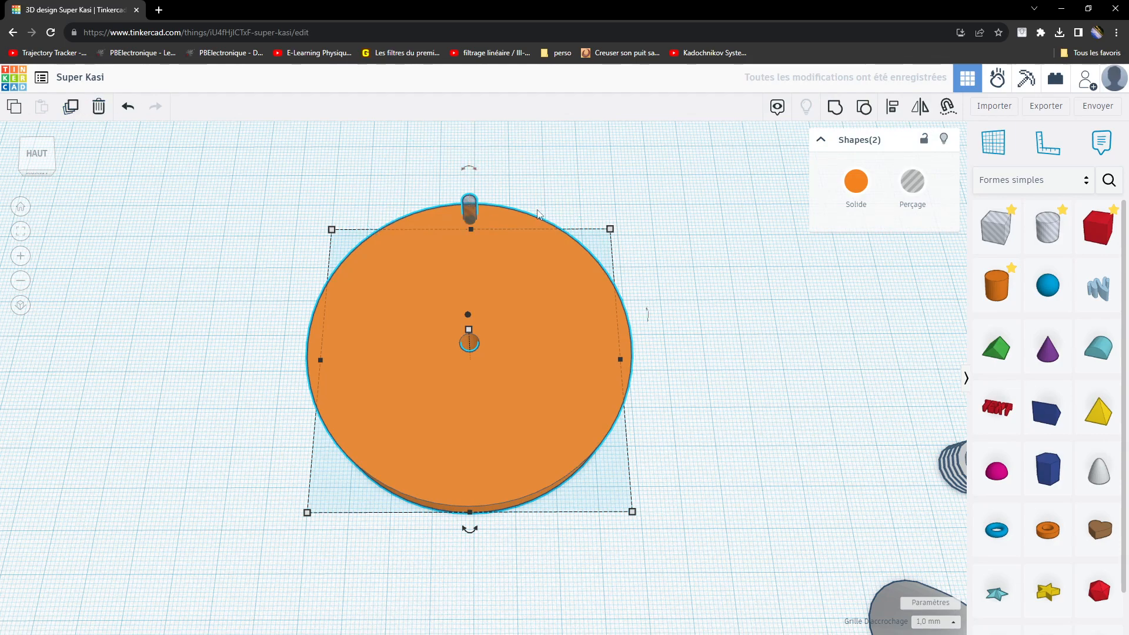
{"action": "left_click_drag", "start_coordinate": [476, 532], "coordinate": [443, 484]}
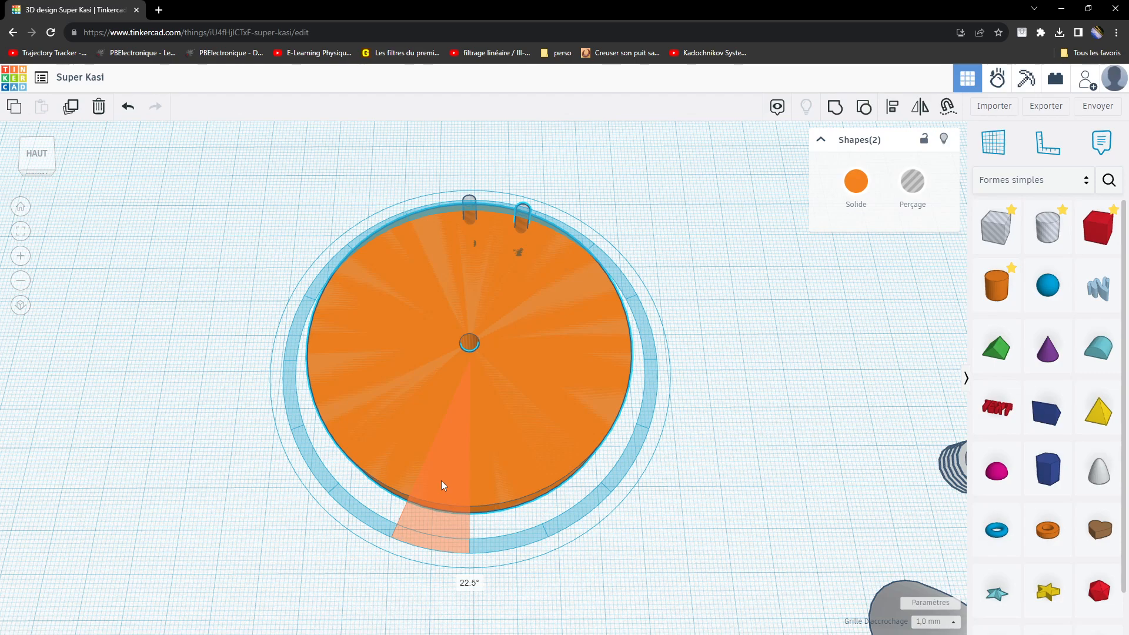
{"action": "left_click_drag", "start_coordinate": [441, 481], "coordinate": [471, 582]}
{"action": "left_click_drag", "start_coordinate": [485, 486], "coordinate": [436, 474]}
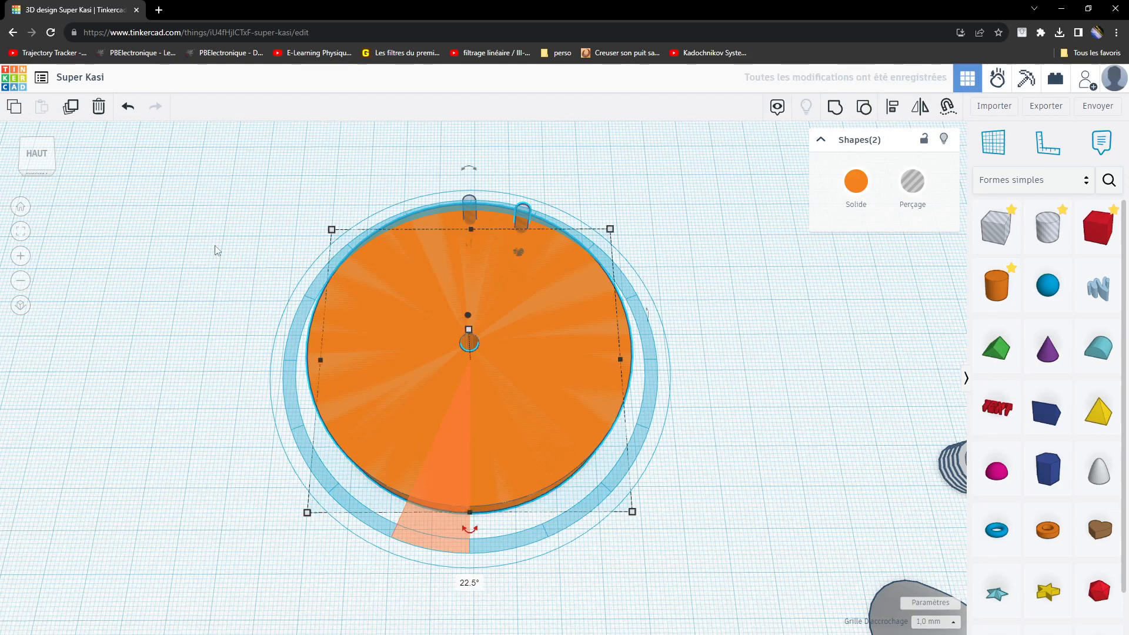
Step: Repeat the rotated duplication until sixteen edge holes at 22.5° spacing surround the disc
{"action": "left_click", "coordinate": [71, 107]}
{"action": "left_click", "coordinate": [71, 107]}
{"action": "left_click", "coordinate": [72, 109]}
{"action": "left_click", "coordinate": [73, 109]}
{"action": "left_click", "coordinate": [73, 109]}
{"action": "left_click", "coordinate": [73, 109]}
{"action": "left_click", "coordinate": [73, 109]}
{"action": "left_click", "coordinate": [72, 109]}
{"action": "left_click", "coordinate": [73, 109]}
{"action": "left_click", "coordinate": [72, 109]}
{"action": "left_click", "coordinate": [73, 109]}
{"action": "left_click", "coordinate": [72, 109]}
{"action": "left_click", "coordinate": [73, 108]}
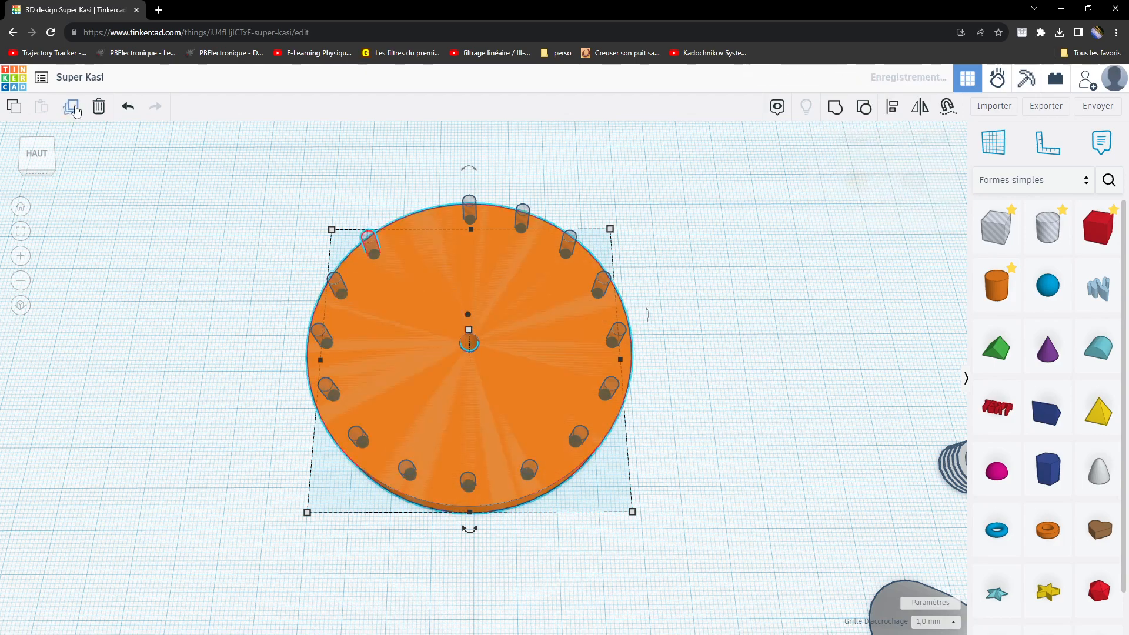
{"action": "left_click", "coordinate": [73, 109]}
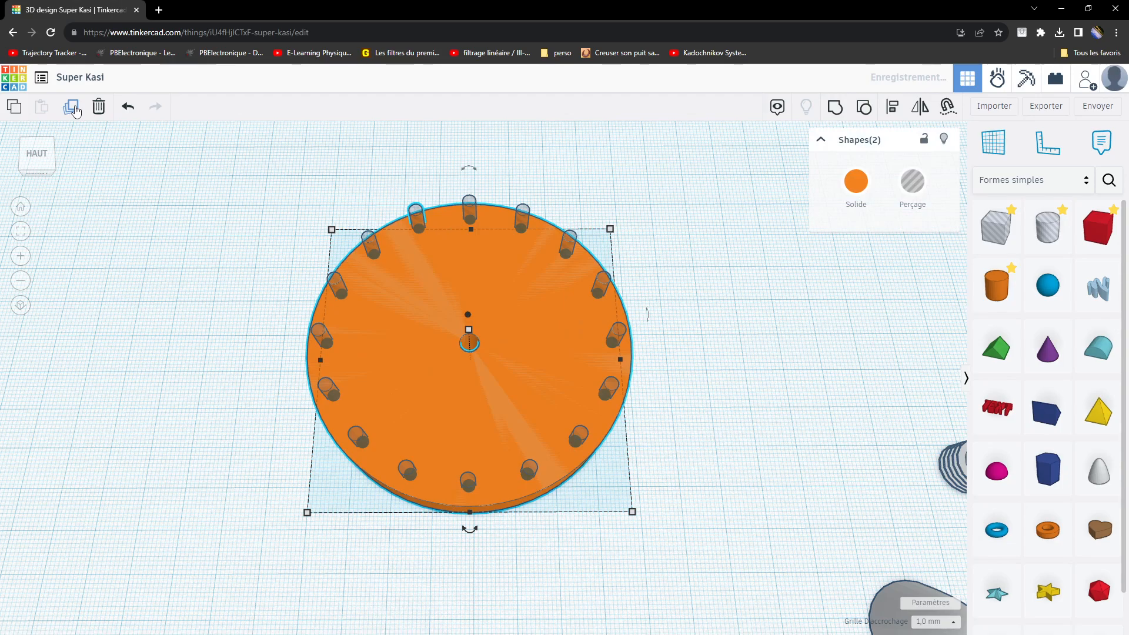
Step: Group all disc copies and edge holes into one disc with a ring of through holes
{"action": "left_click", "coordinate": [724, 356]}
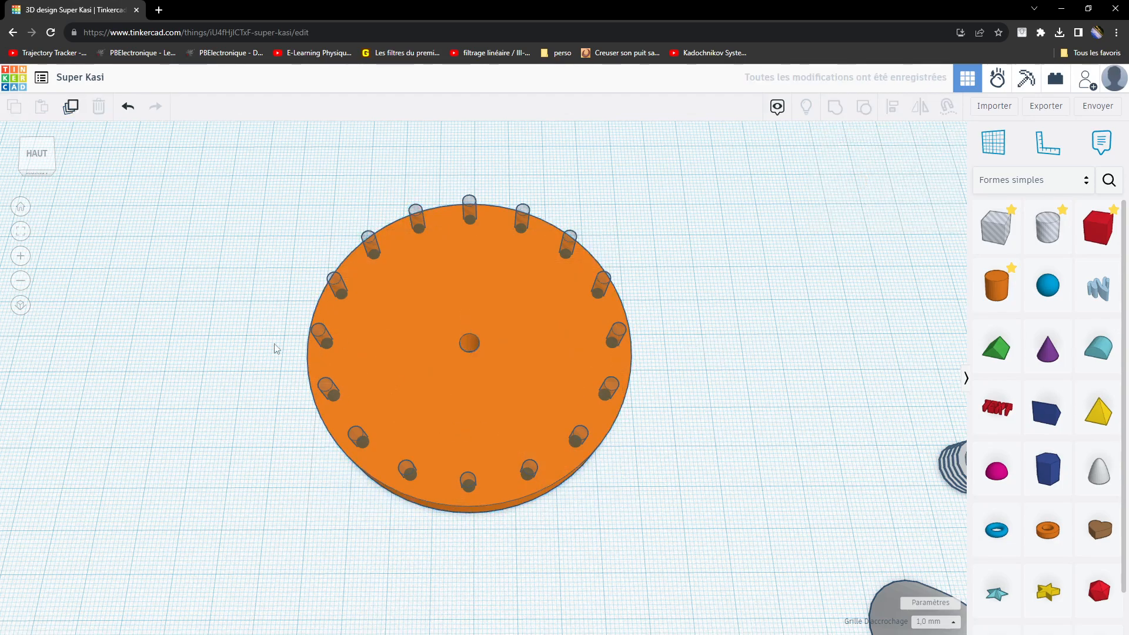
{"action": "left_click_drag", "start_coordinate": [207, 227], "coordinate": [713, 507]}
{"action": "left_click", "coordinate": [833, 109]}
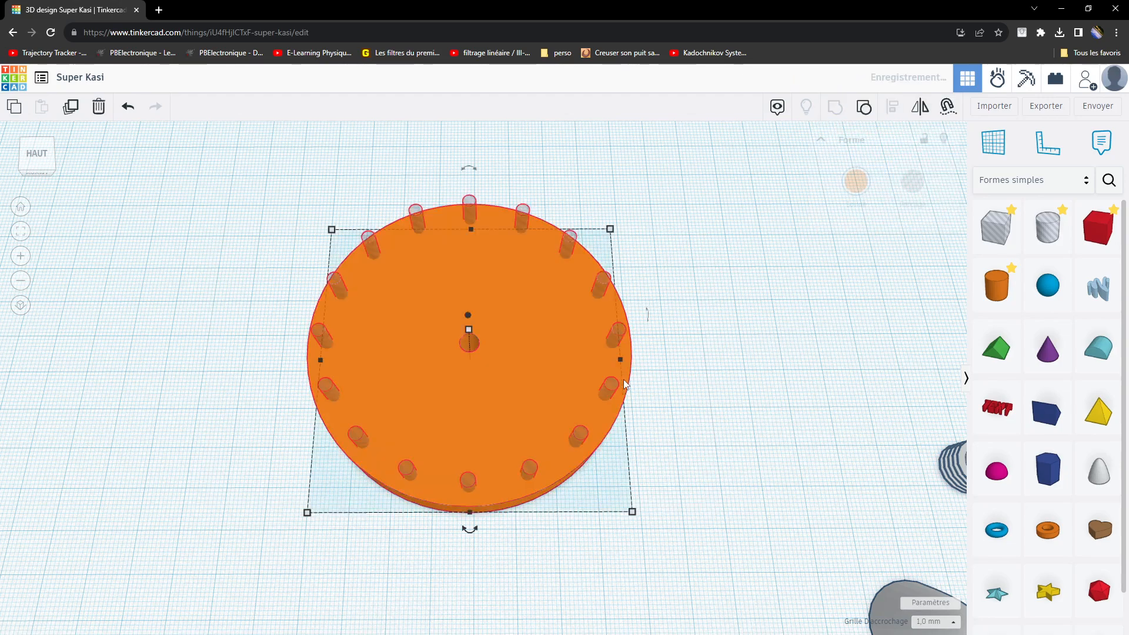
{"action": "right_click_drag", "start_coordinate": [668, 338], "coordinate": [548, 377]}
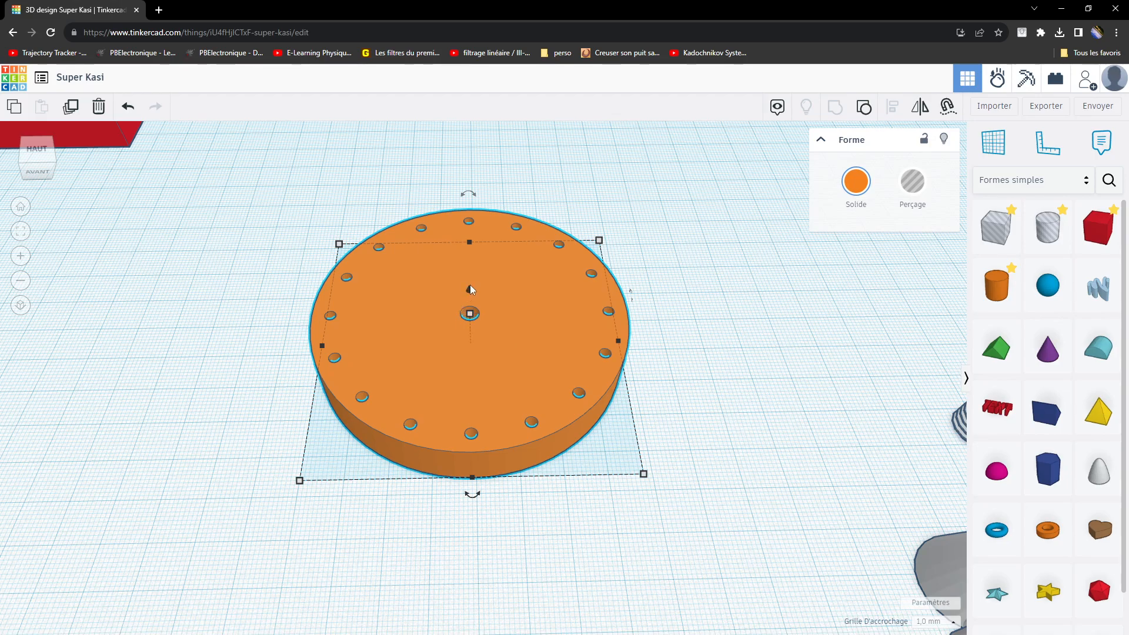
Step: Raise the perforated orange disc above the workplane
{"action": "left_click_drag", "start_coordinate": [469, 287], "coordinate": [491, 246]}
{"action": "right_click_drag", "start_coordinate": [510, 347], "coordinate": [482, 338]}
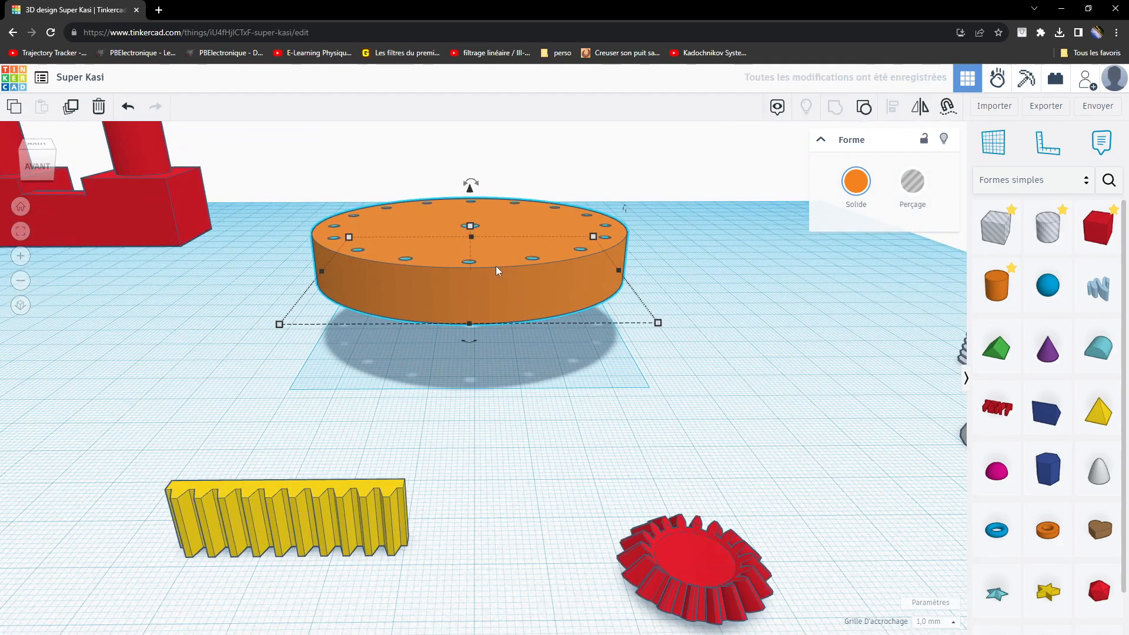
Step: Delete the yellow toothed rack, the red conical gear and the large red block part from the workplane
{"action": "left_click", "coordinate": [345, 507]}
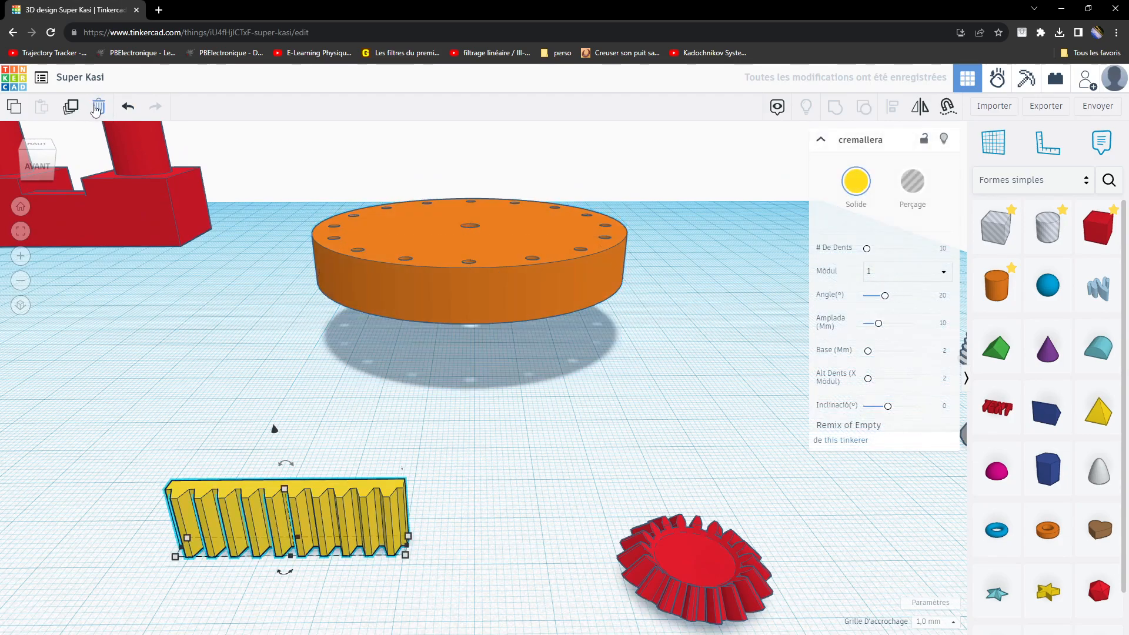
{"action": "left_click", "coordinate": [98, 107]}
{"action": "left_click", "coordinate": [701, 566]}
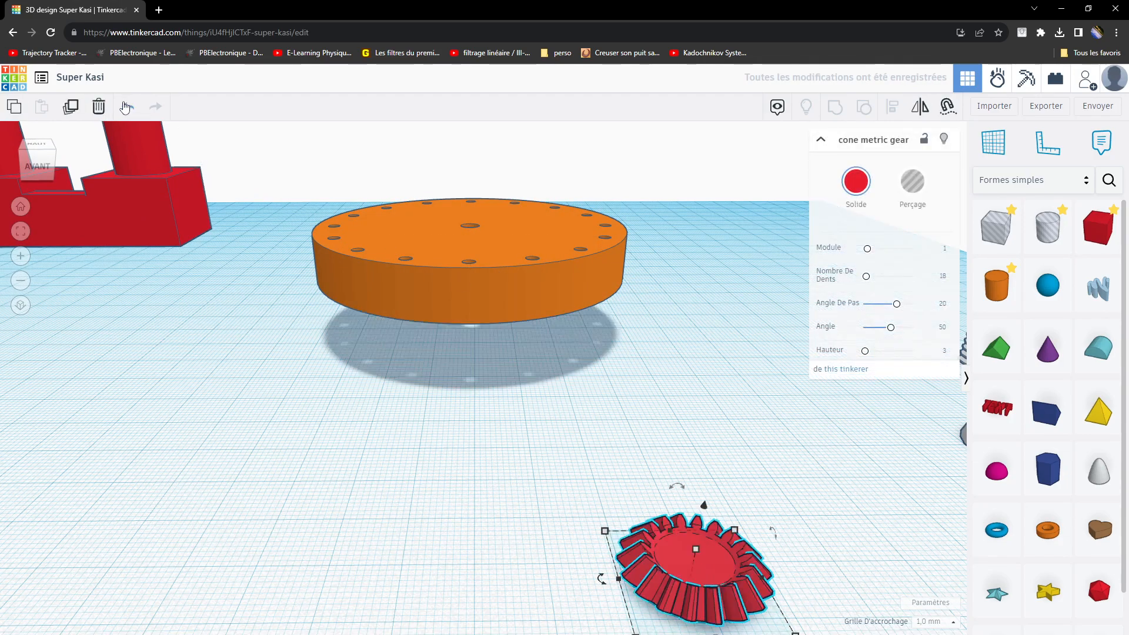
{"action": "left_click", "coordinate": [99, 106]}
{"action": "left_click", "coordinate": [92, 198]}
{"action": "left_click", "coordinate": [98, 106]}
{"action": "mouse_move", "coordinate": [586, 492]}
{"action": "right_mouse_down"}
{"action": "mouse_move", "coordinate": [585, 476]}
{"action": "mouse_move", "coordinate": [589, 490]}
{"action": "right_mouse_up"}
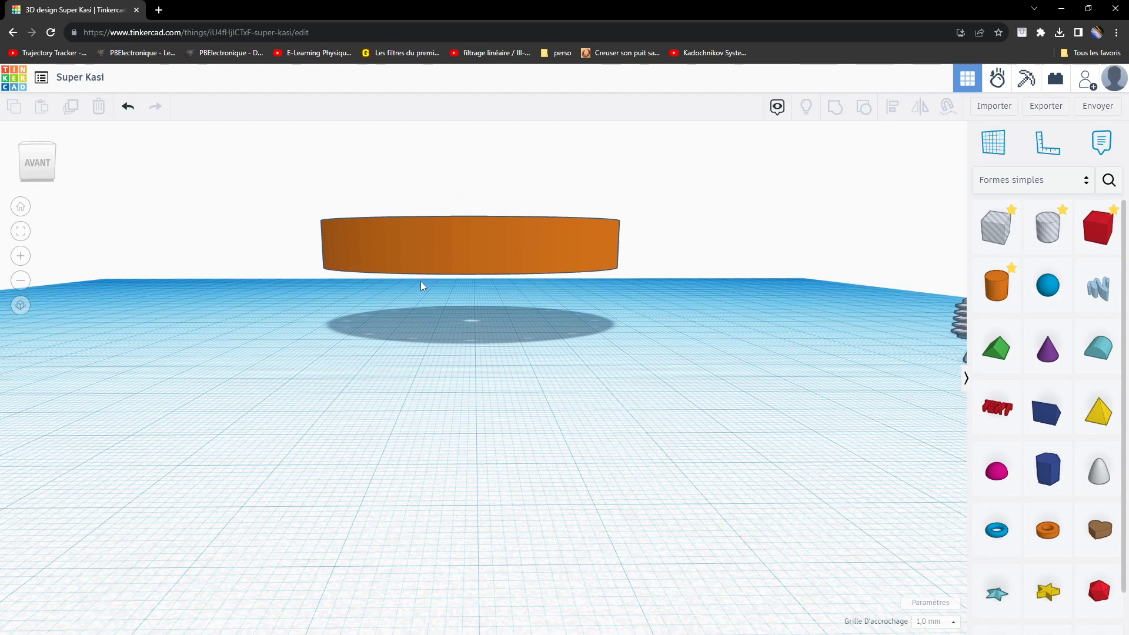
Step: Set the perforated orange disc's height above the workplane to 0 mm
{"action": "left_click", "coordinate": [478, 258]}
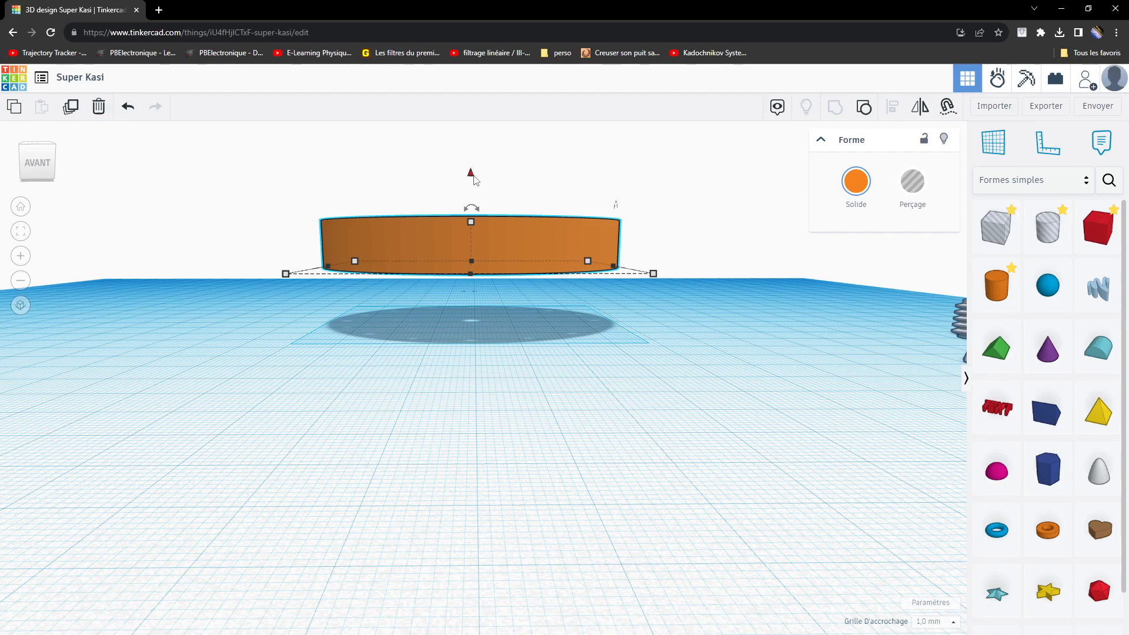
{"action": "left_click_drag", "start_coordinate": [472, 175], "coordinate": [471, 151]}
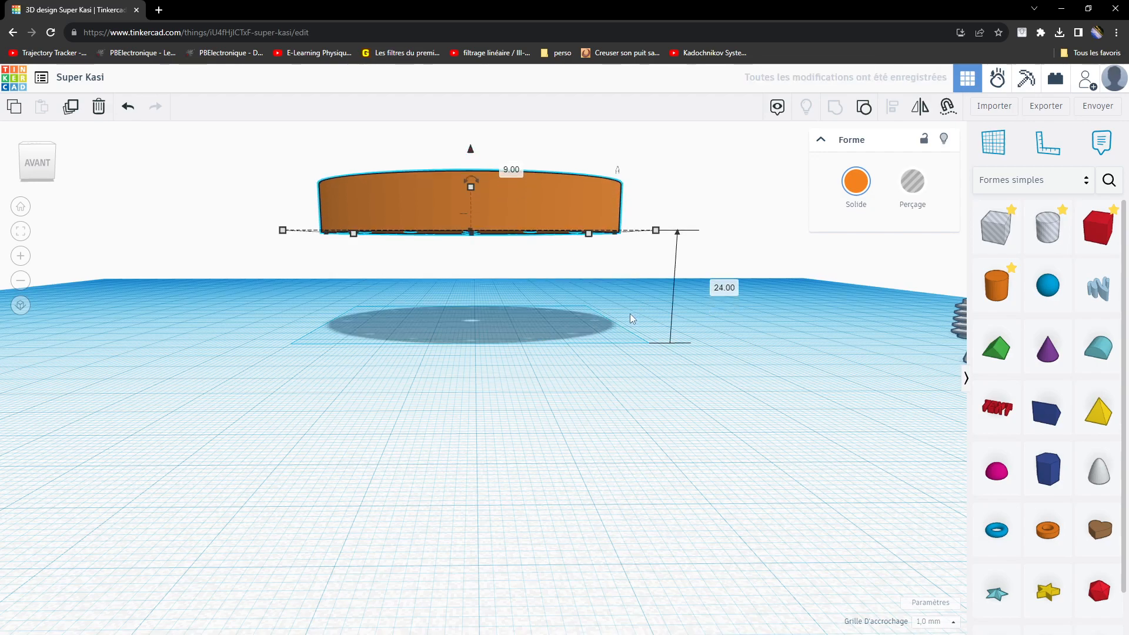
{"action": "right_click_drag", "start_coordinate": [674, 377], "coordinate": [675, 415]}
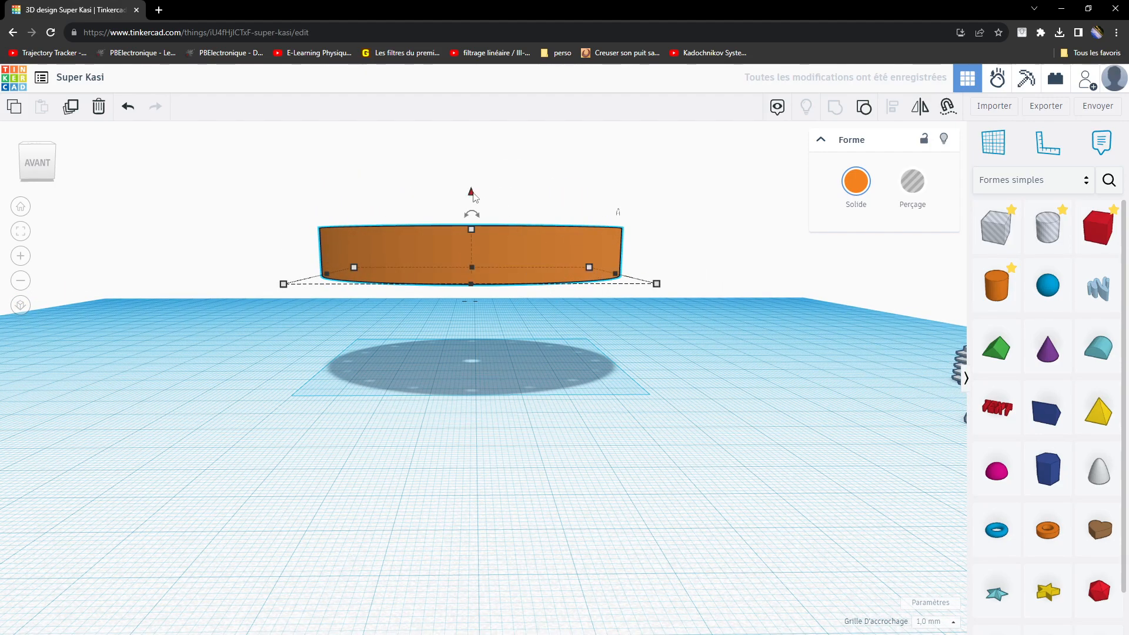
{"action": "left_click_drag", "start_coordinate": [471, 191], "coordinate": [471, 180]}
{"action": "left_click", "coordinate": [729, 331]}
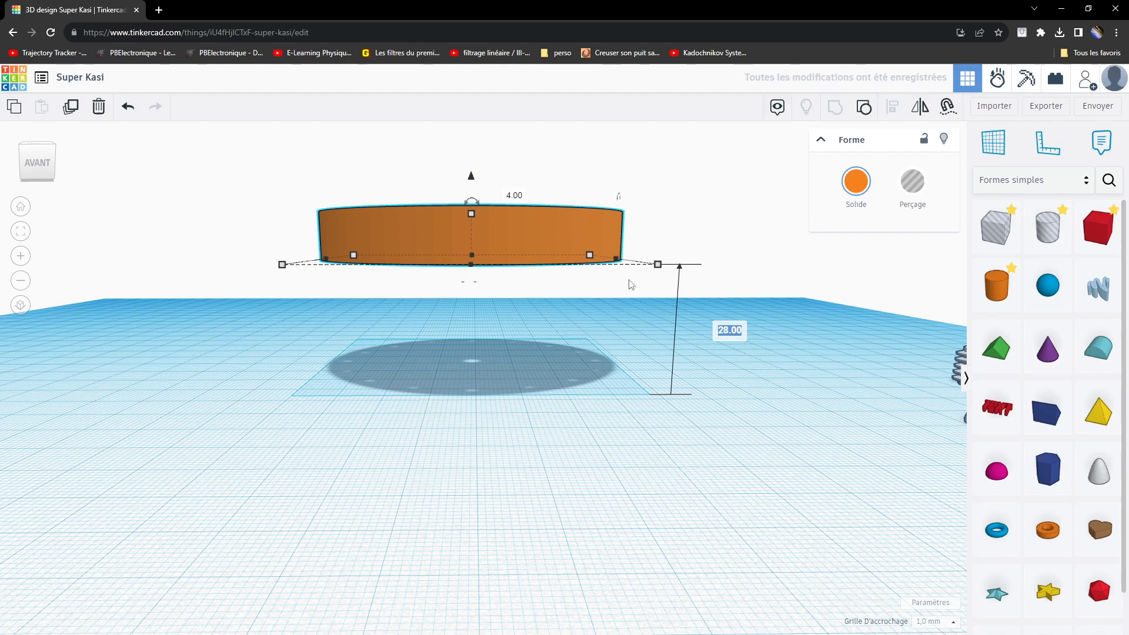
{"action": "type", "text": "0"}
{"action": "key", "text": "Return"}
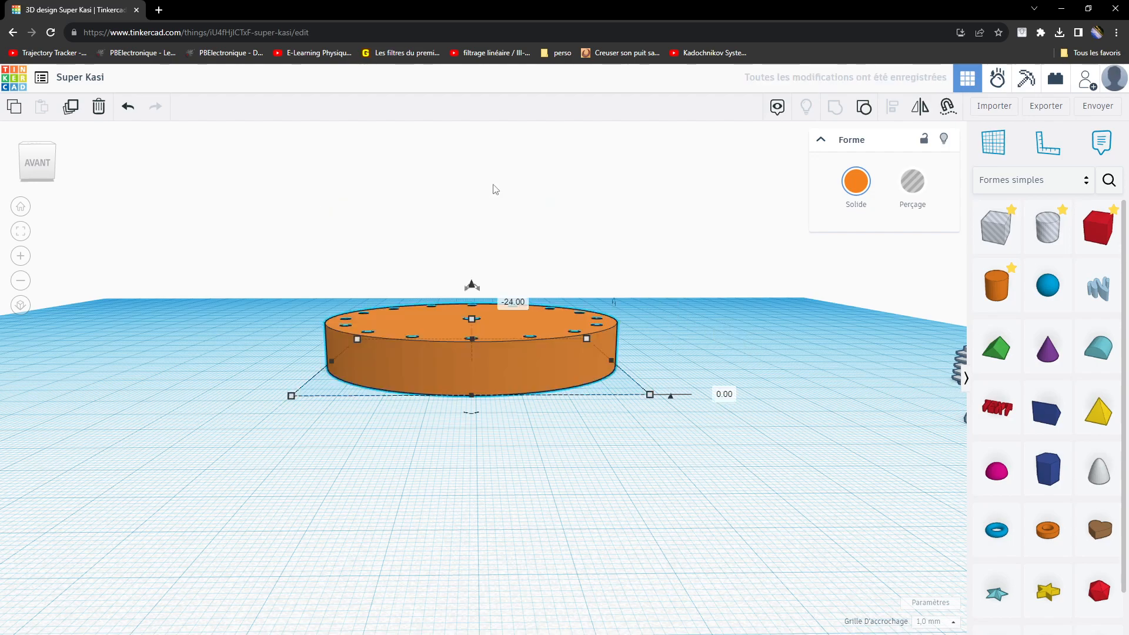
{"action": "right_click_drag", "start_coordinate": [694, 362], "coordinate": [742, 375]}
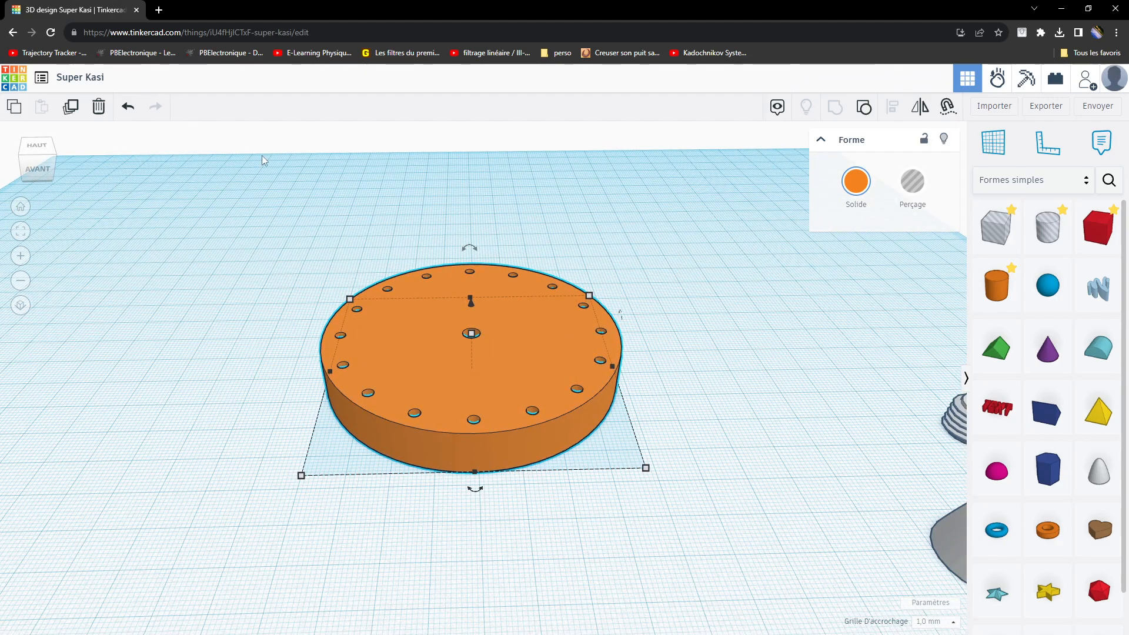
Step: Rename the design to "roue velo" and export all of its content as an STL file
{"action": "left_click", "coordinate": [103, 80]}
{"action": "key", "text": "BackSpace"}
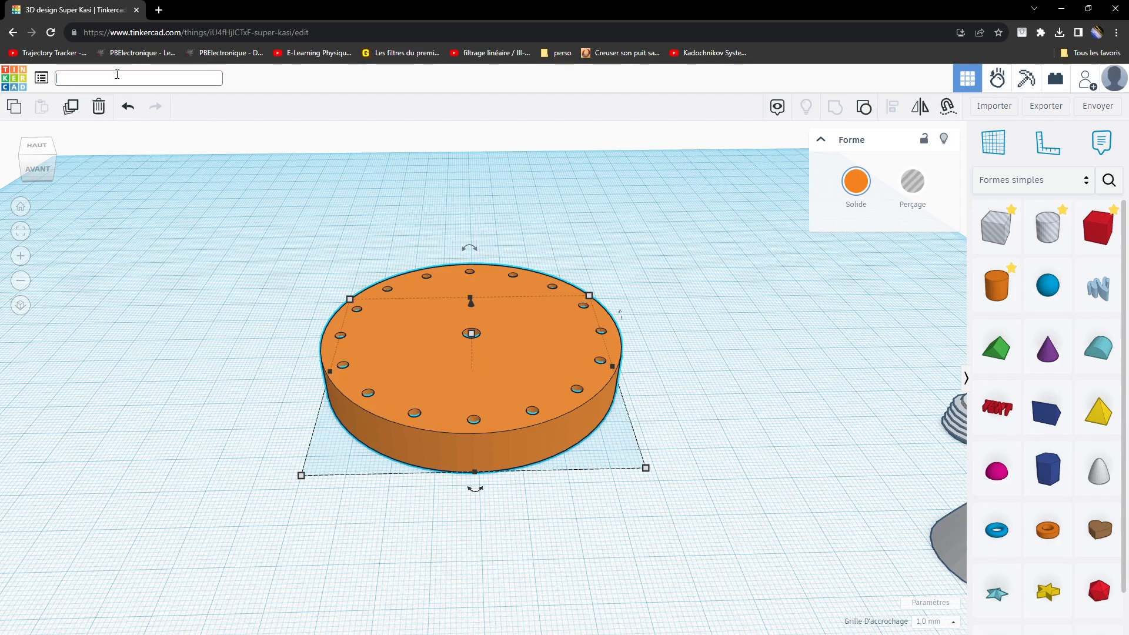
{"action": "type", "text": "ro"}
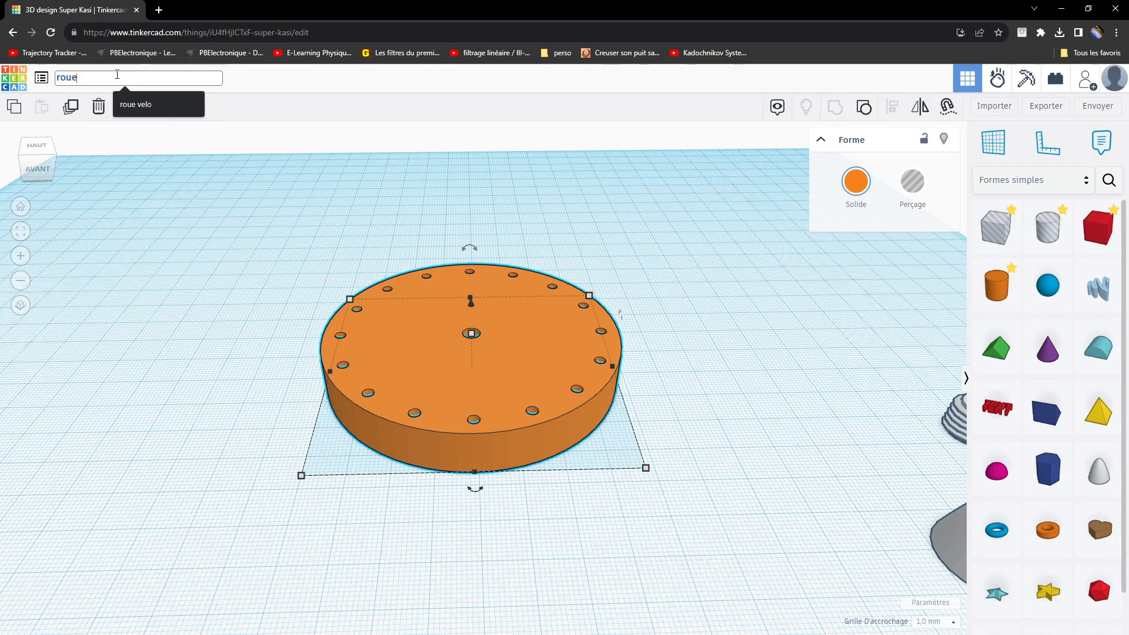
{"action": "type", "text": "ue"}
{"action": "left_click", "coordinate": [154, 109]}
{"action": "left_click", "coordinate": [235, 184]}
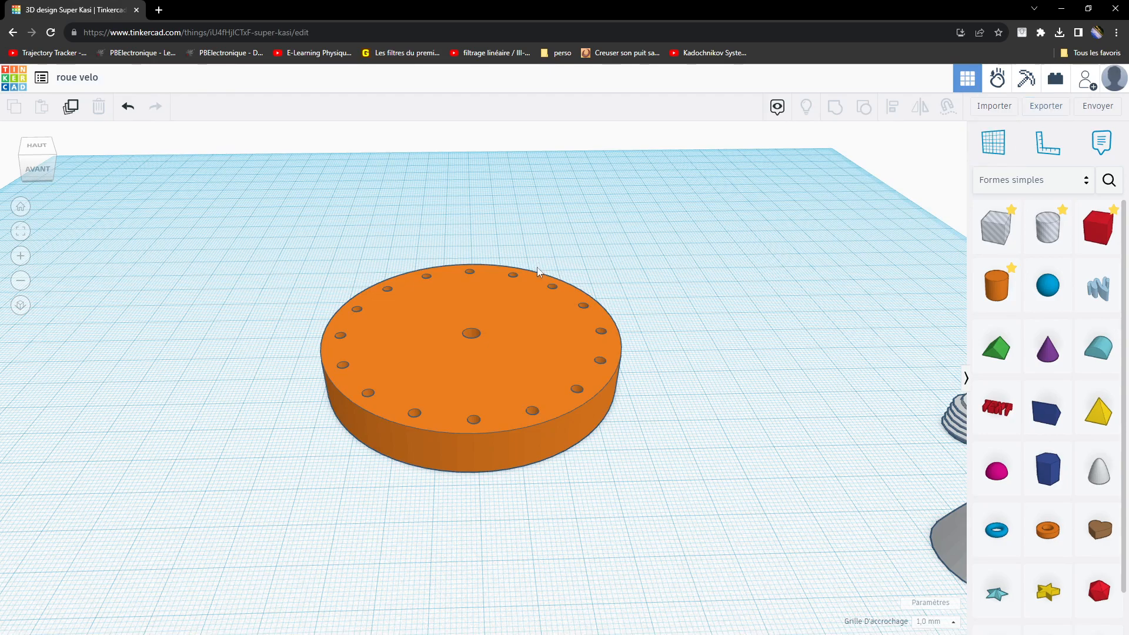
{"action": "left_click", "coordinate": [1048, 105]}
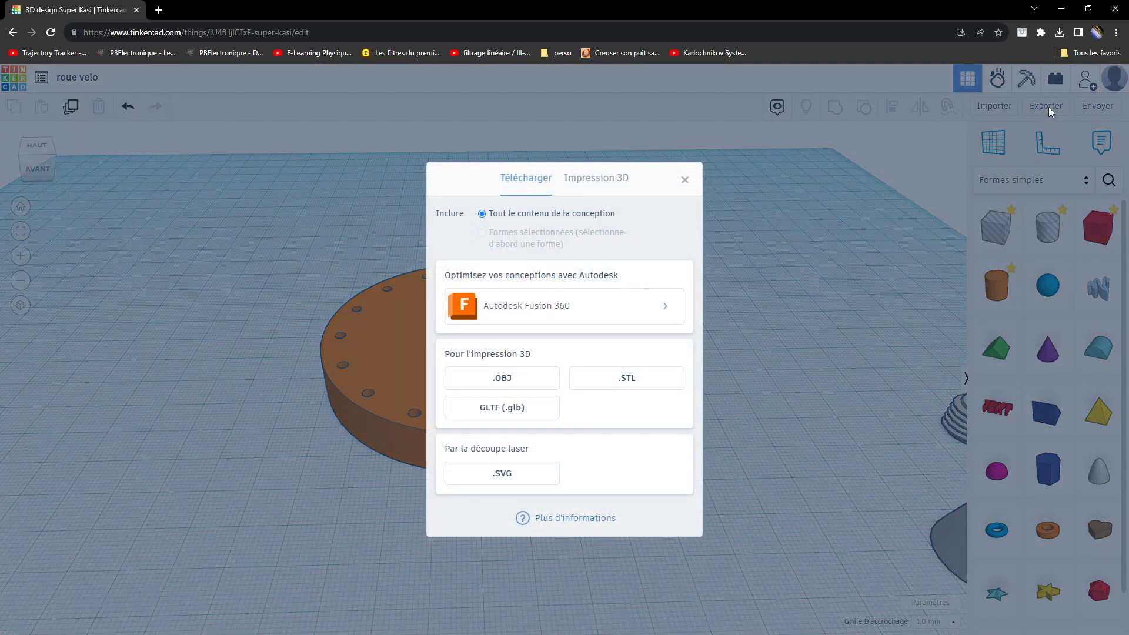
{"action": "left_click", "coordinate": [640, 385]}
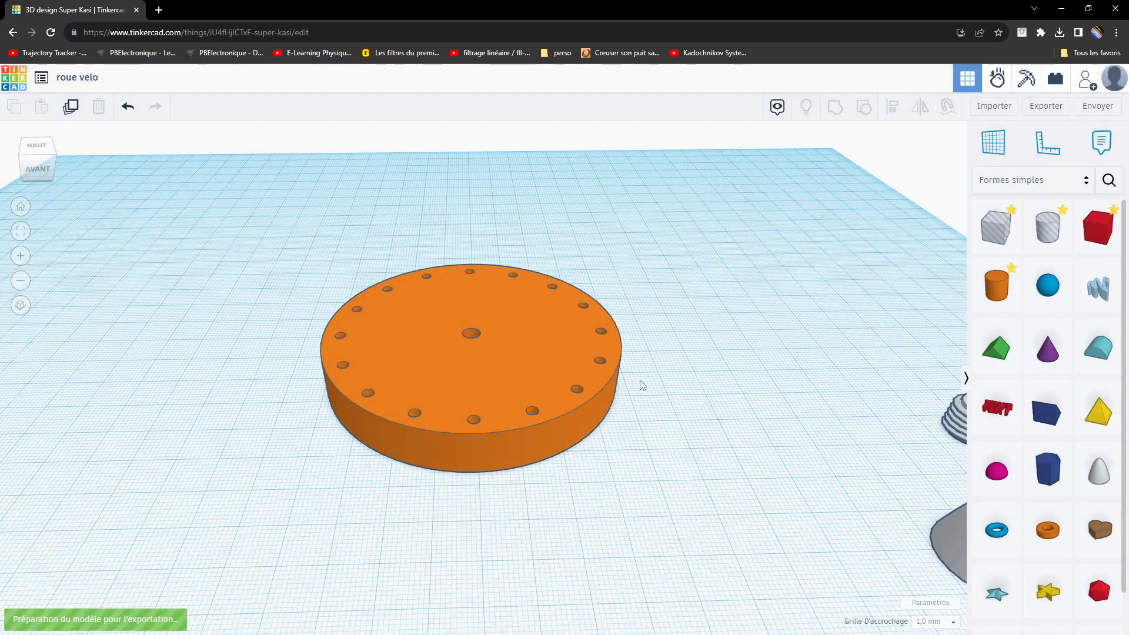
Step: Minimize the browser and launch Ultimaker Cura 5.2.1
{"action": "left_click", "coordinate": [1063, 11]}
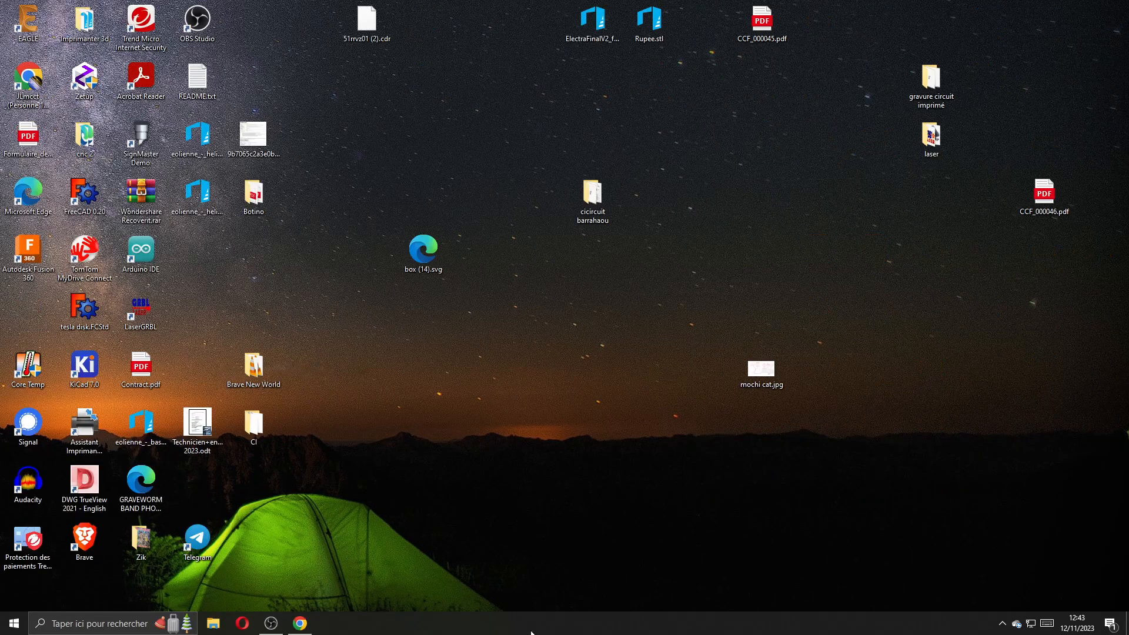
{"action": "left_click", "coordinate": [14, 623]}
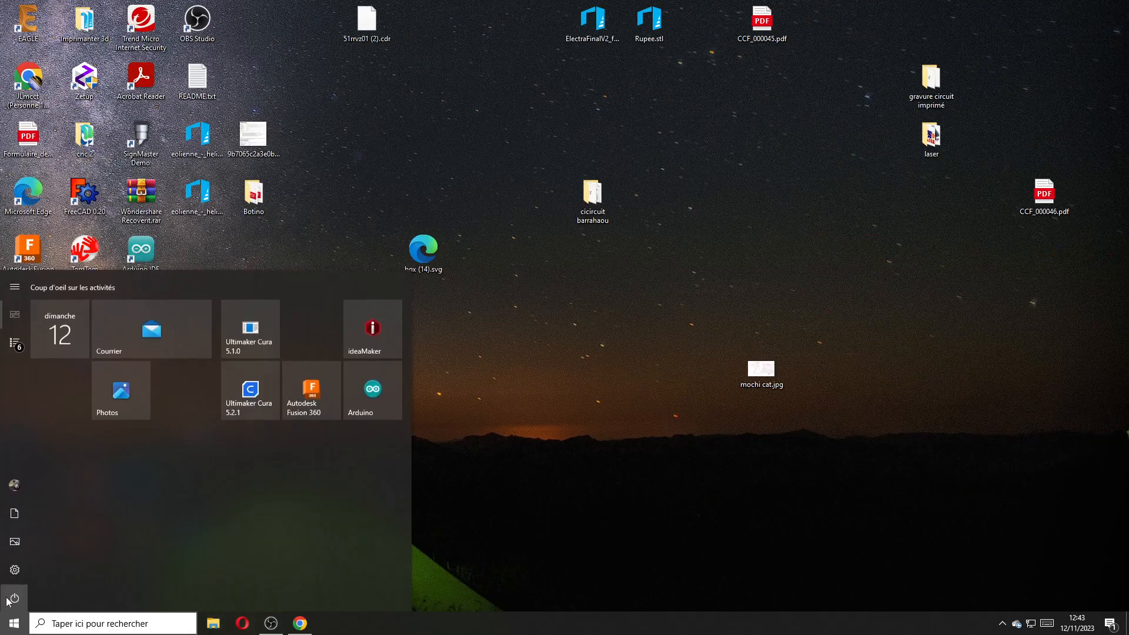
{"action": "left_click", "coordinate": [252, 389]}
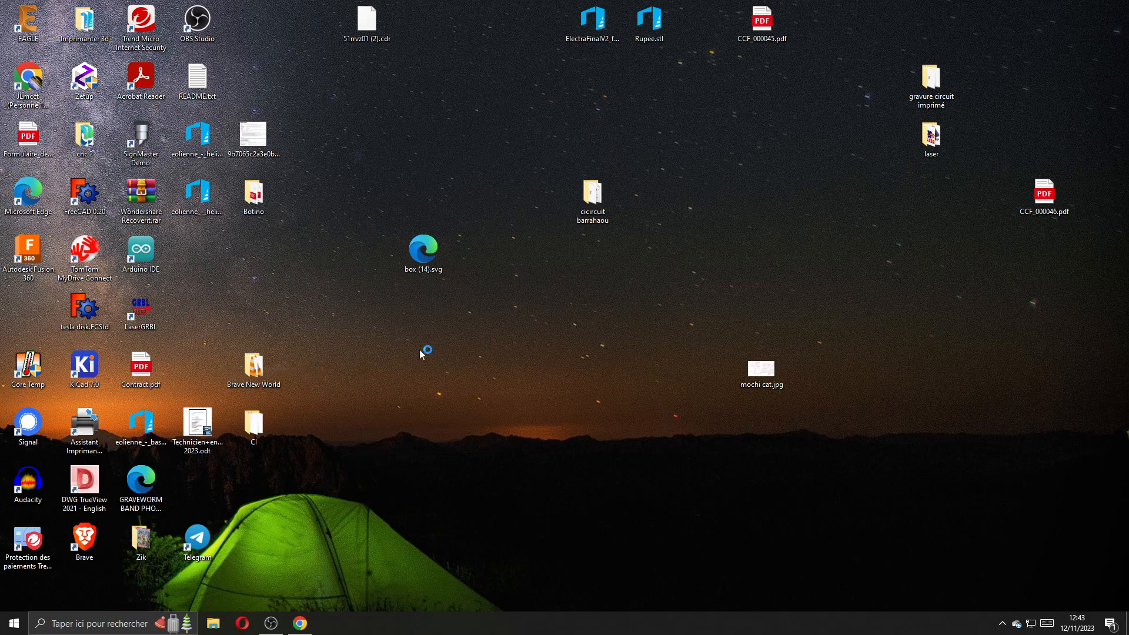
Step: Switch back to Tinkercad and move the grey UsefulGear cogwheel closer to the perforated disc
{"action": "left_click", "coordinate": [309, 620]}
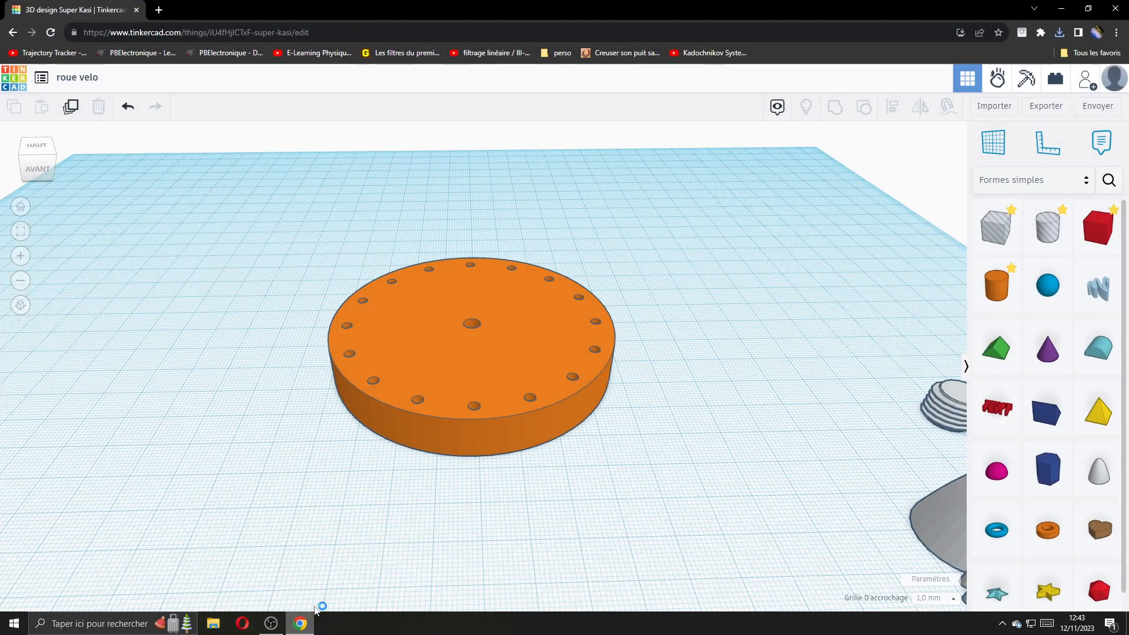
{"action": "right_click_drag", "start_coordinate": [670, 386], "coordinate": [532, 417]}
{"action": "left_click_drag", "start_coordinate": [855, 463], "coordinate": [462, 428]}
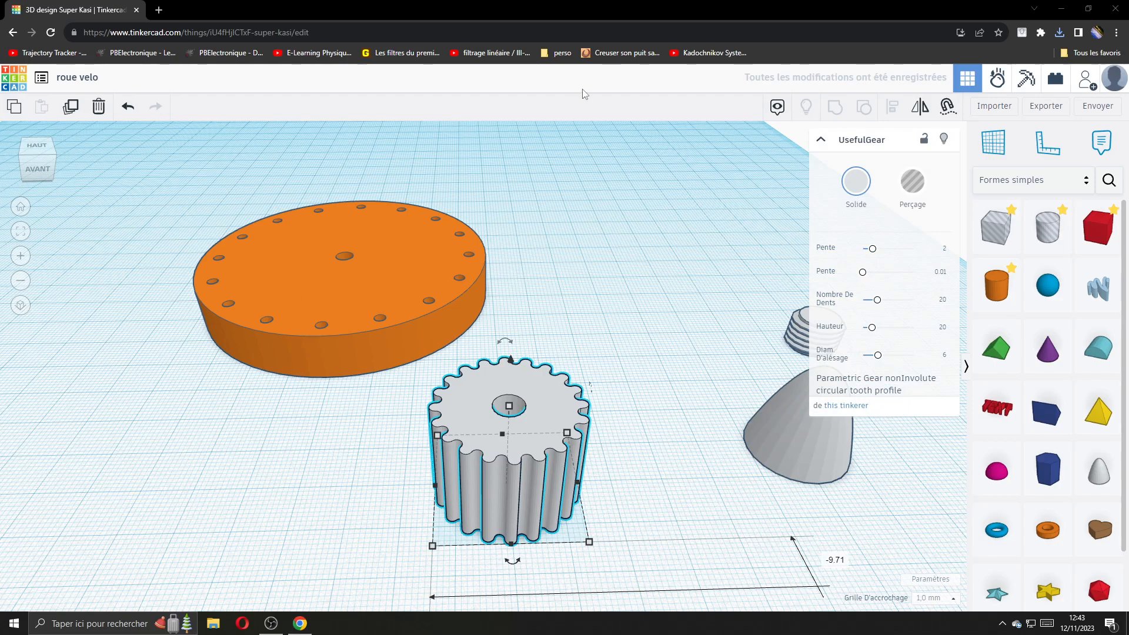
{"action": "left_click", "coordinate": [1058, 8]}
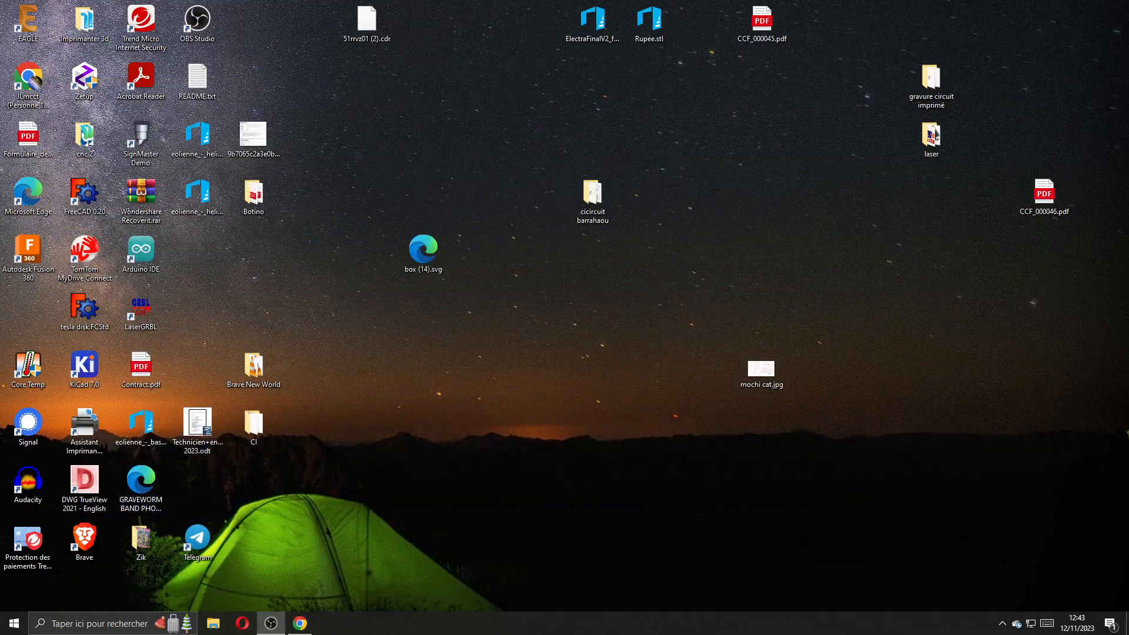
{"action": "left_click", "coordinate": [300, 623]}
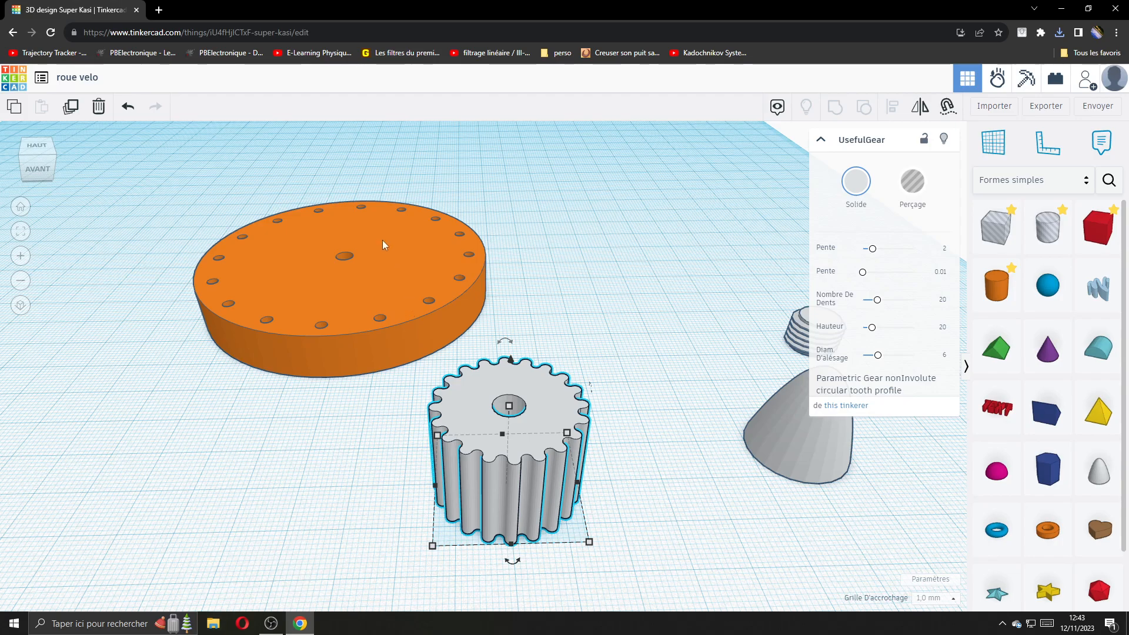
{"action": "left_click_drag", "start_coordinate": [330, 11], "coordinate": [530, 24]}
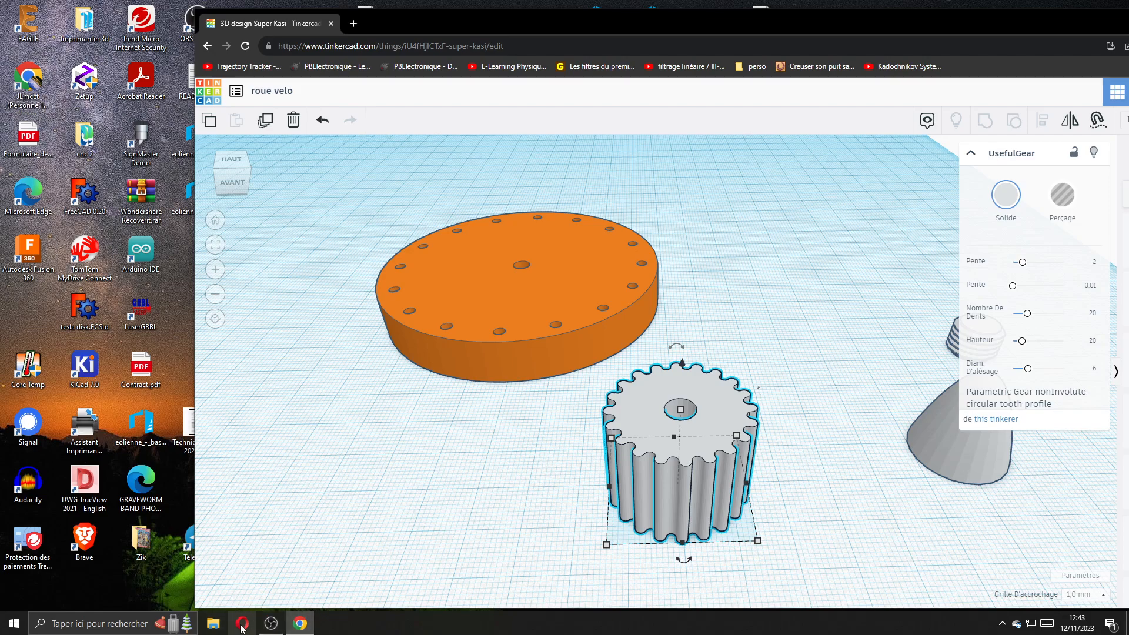
{"action": "left_click", "coordinate": [212, 623]}
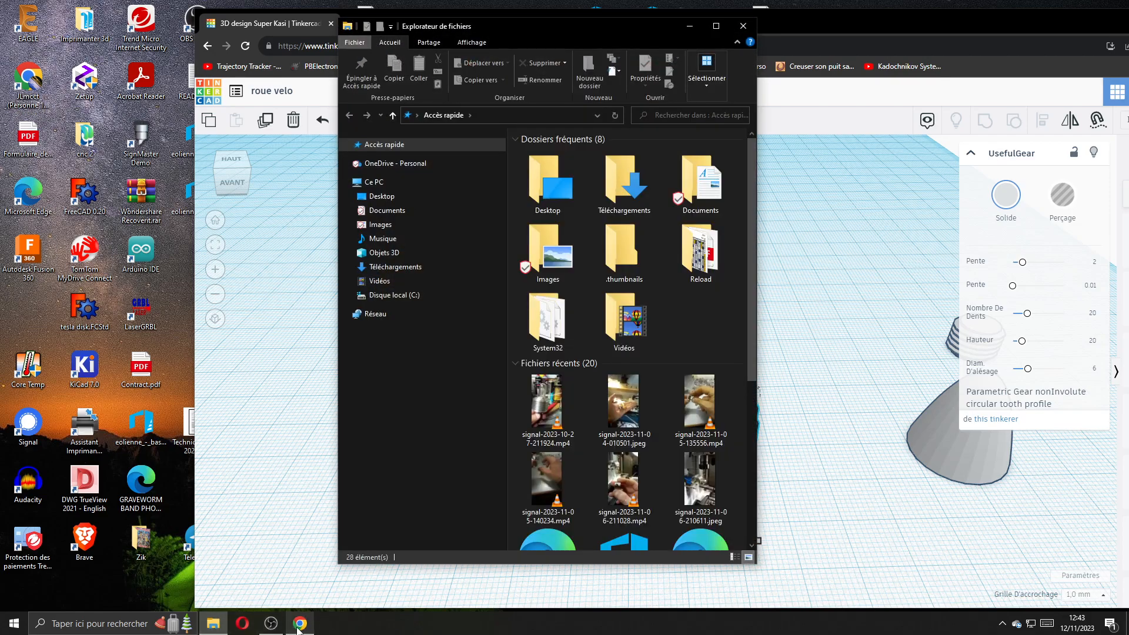
{"action": "left_click", "coordinate": [298, 628]}
{"action": "mouse_move", "coordinate": [276, 628]}
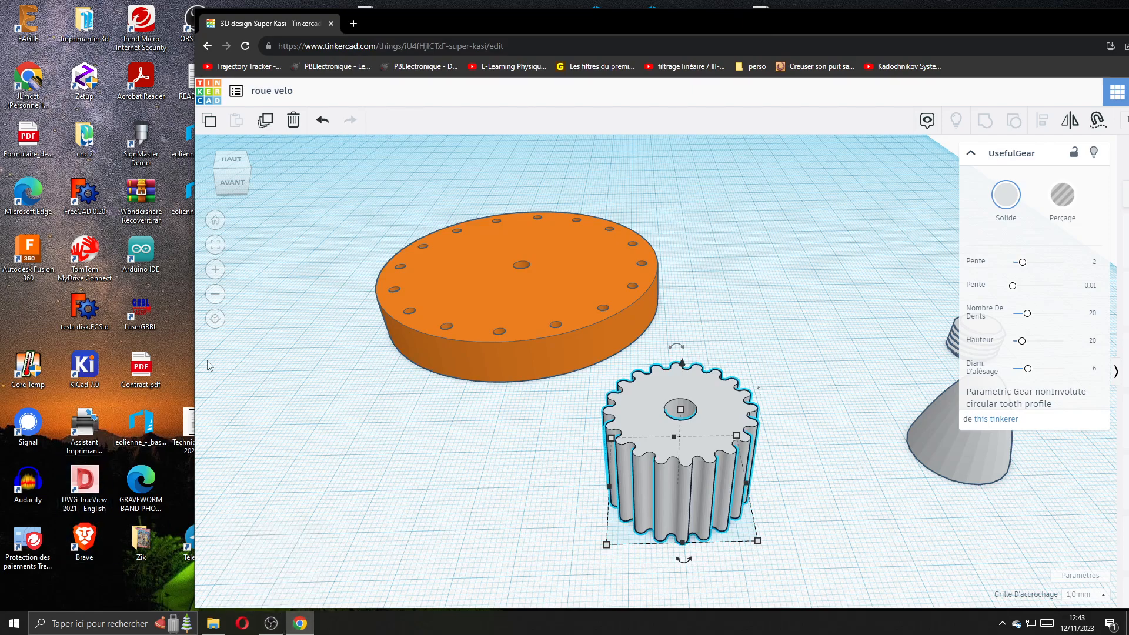
{"action": "left_click_drag", "start_coordinate": [644, 28], "coordinate": [521, 294]}
{"action": "left_click", "coordinate": [743, 26]}
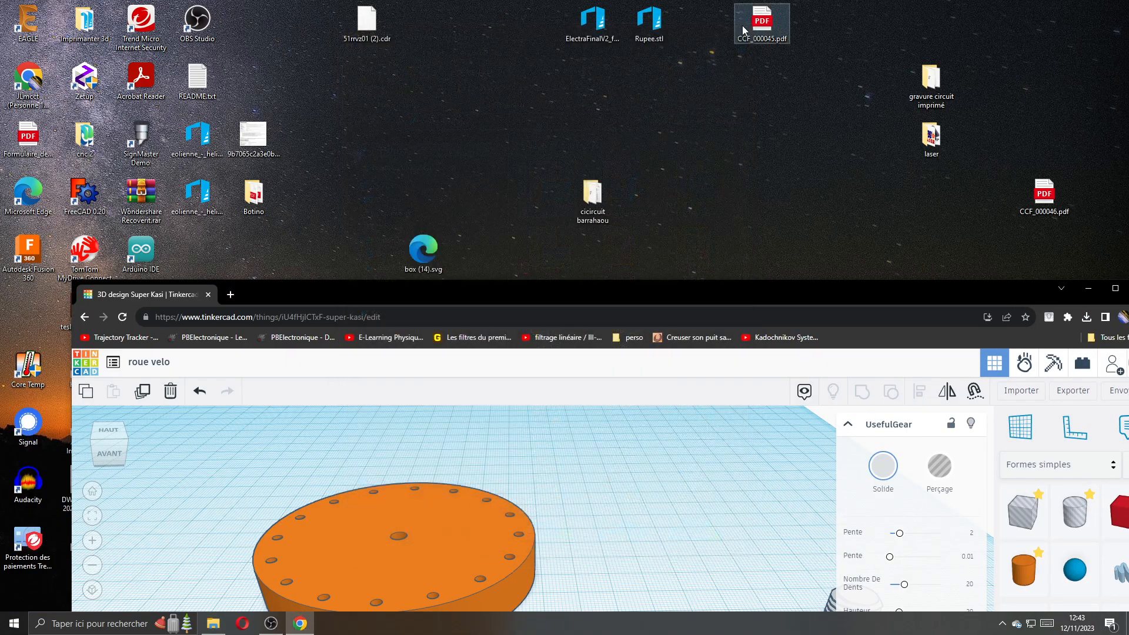
Step: Launch Ultimaker Cura 5.2.1 again, move the browser window back up and maximize the Cura window
{"action": "left_click", "coordinate": [14, 622]}
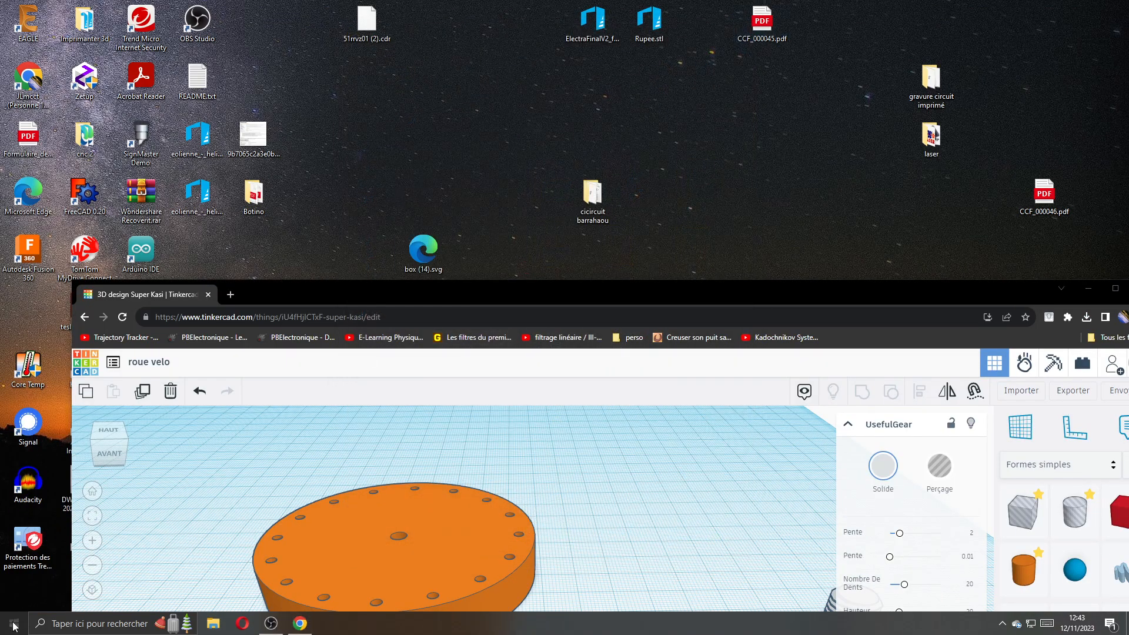
{"action": "left_click", "coordinate": [248, 389]}
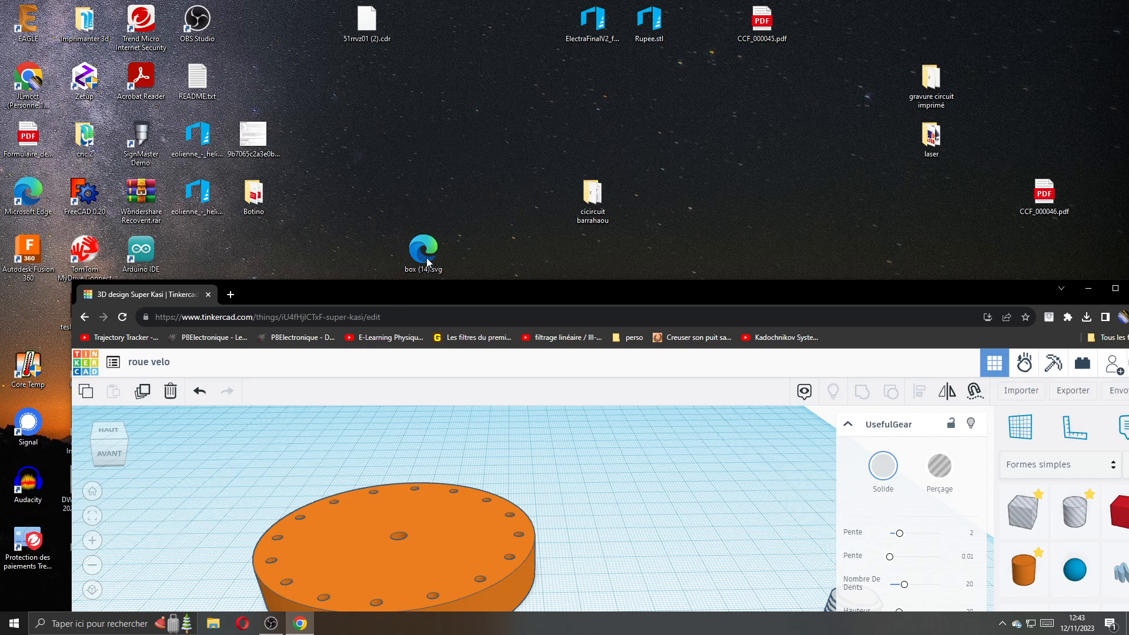
{"action": "left_click_drag", "start_coordinate": [439, 294], "coordinate": [373, 19]}
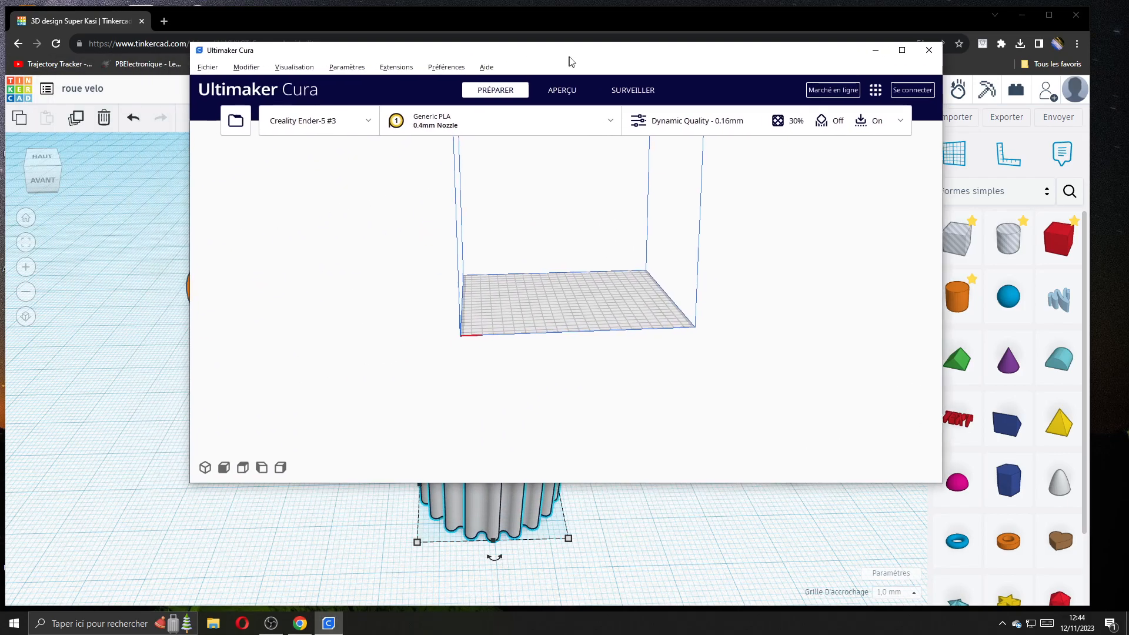
{"action": "left_click", "coordinate": [907, 49]}
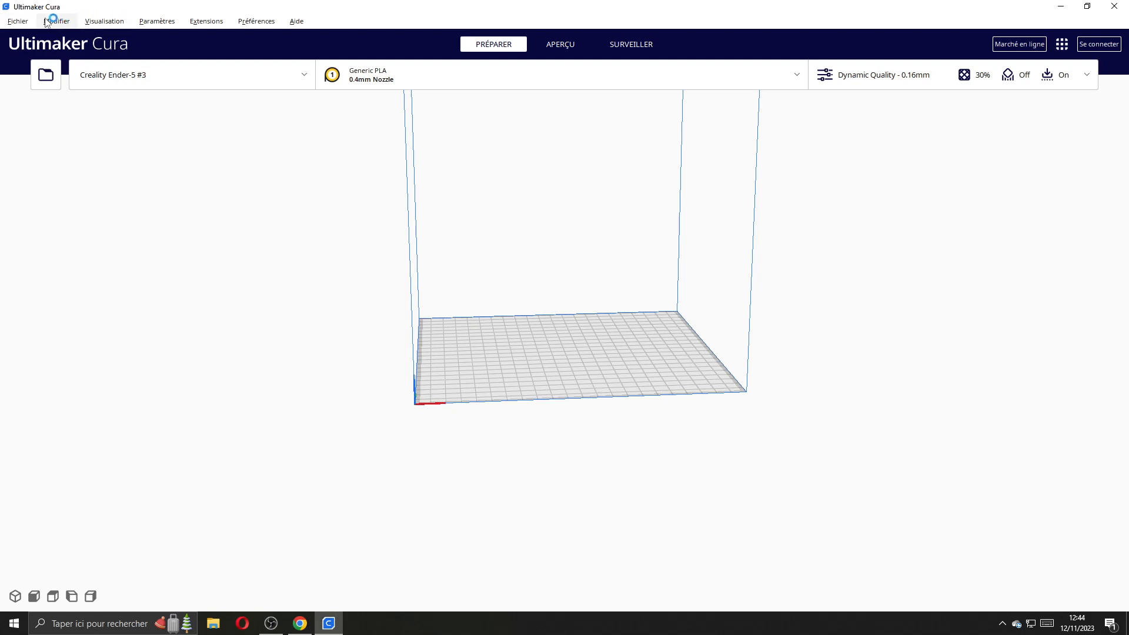
Step: Open the exported file "roue velo (5).stl" from the Downloads folder in Cura
{"action": "left_click", "coordinate": [17, 22]}
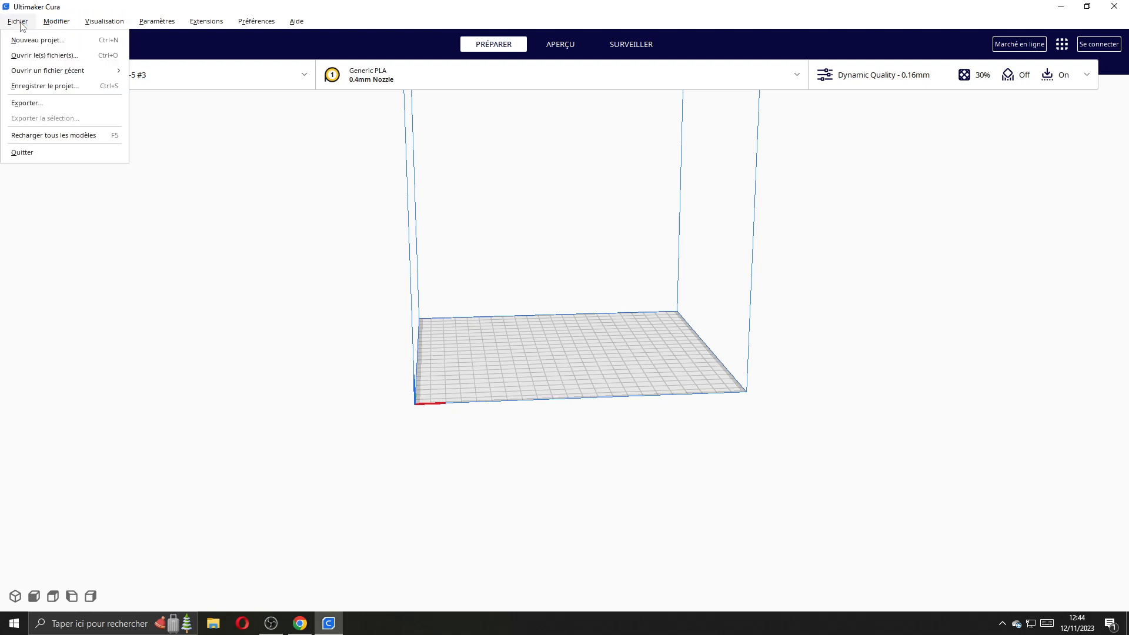
{"action": "left_click", "coordinate": [43, 57]}
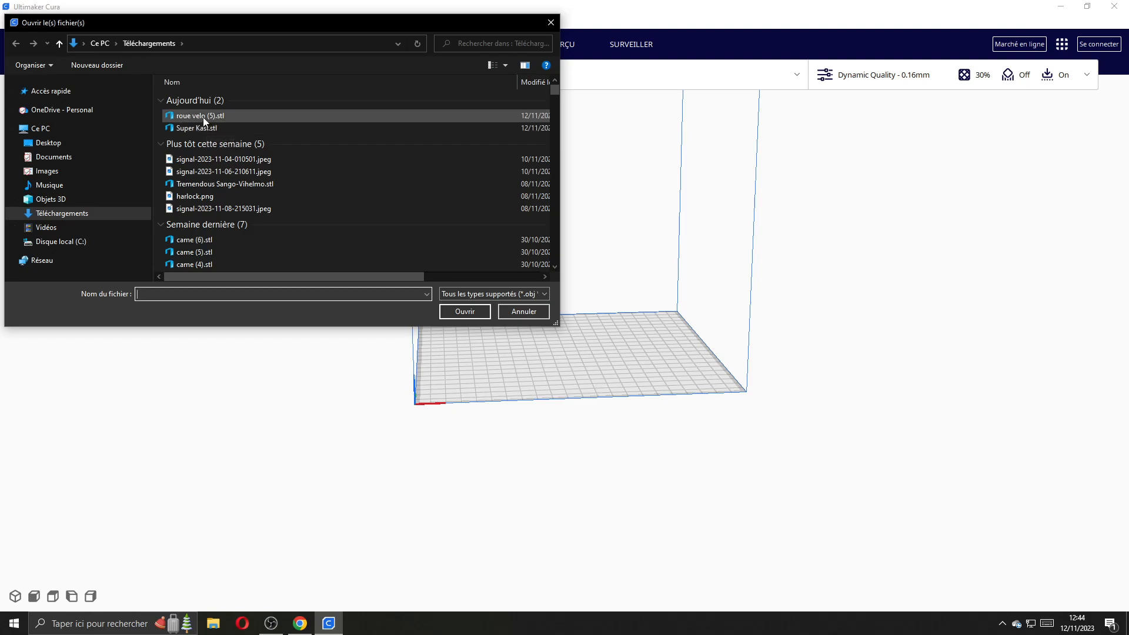
{"action": "left_click", "coordinate": [199, 117]}
{"action": "left_click", "coordinate": [464, 311]}
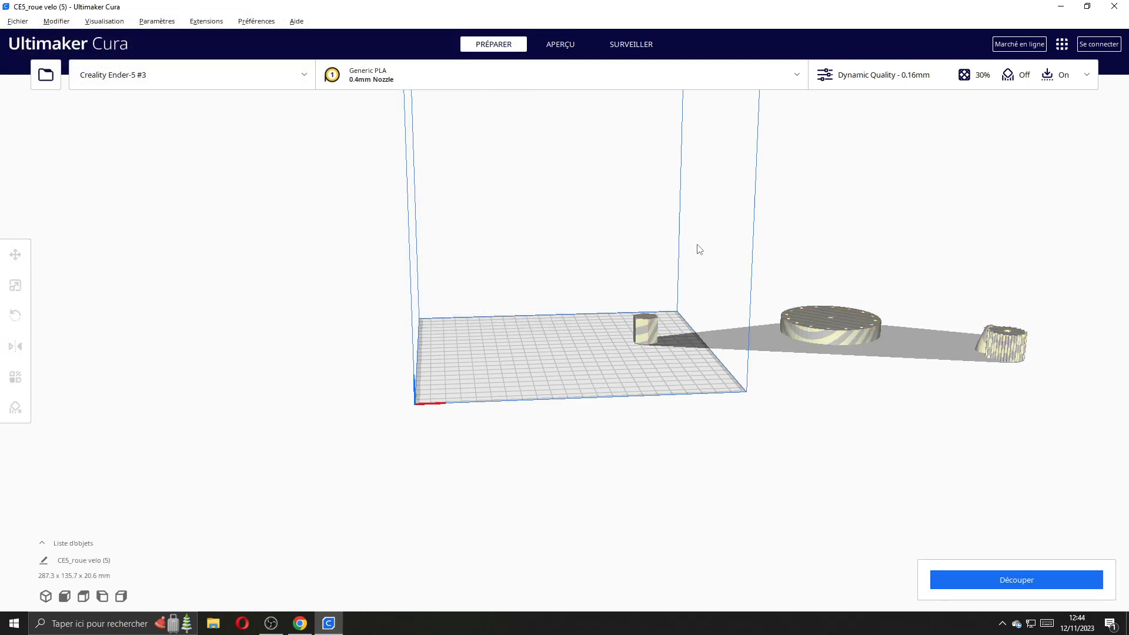
Step: Clear the imported wheel, gear and cone model from the build plate
{"action": "middle_click_drag", "start_coordinate": [795, 331], "coordinate": [654, 409]}
{"action": "left_click", "coordinate": [802, 358]}
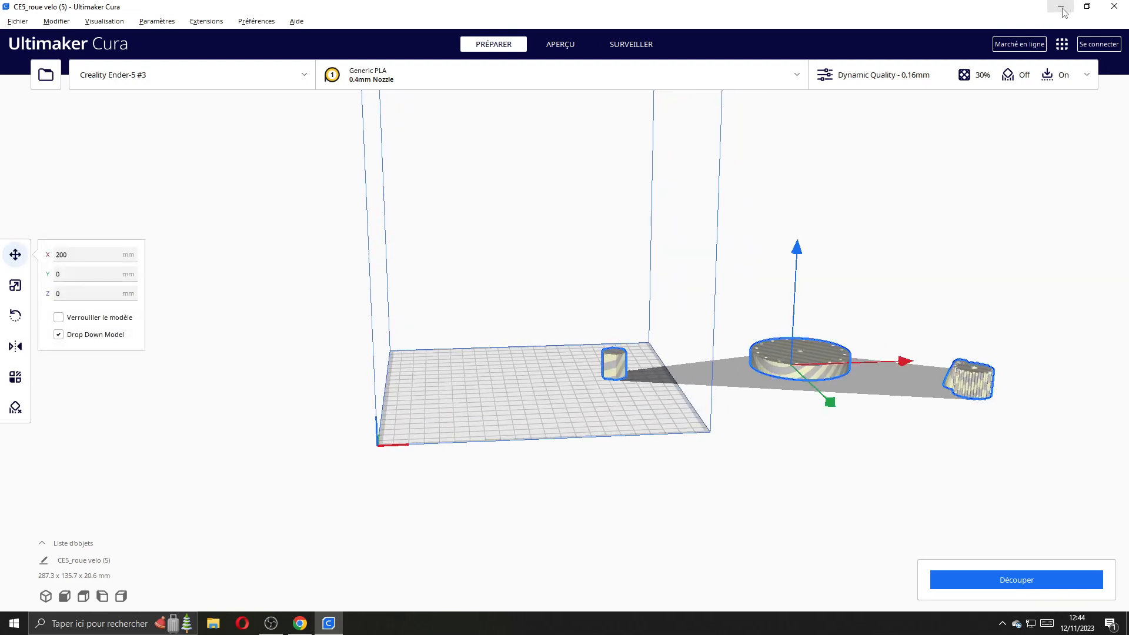
{"action": "right_click", "coordinate": [793, 357]}
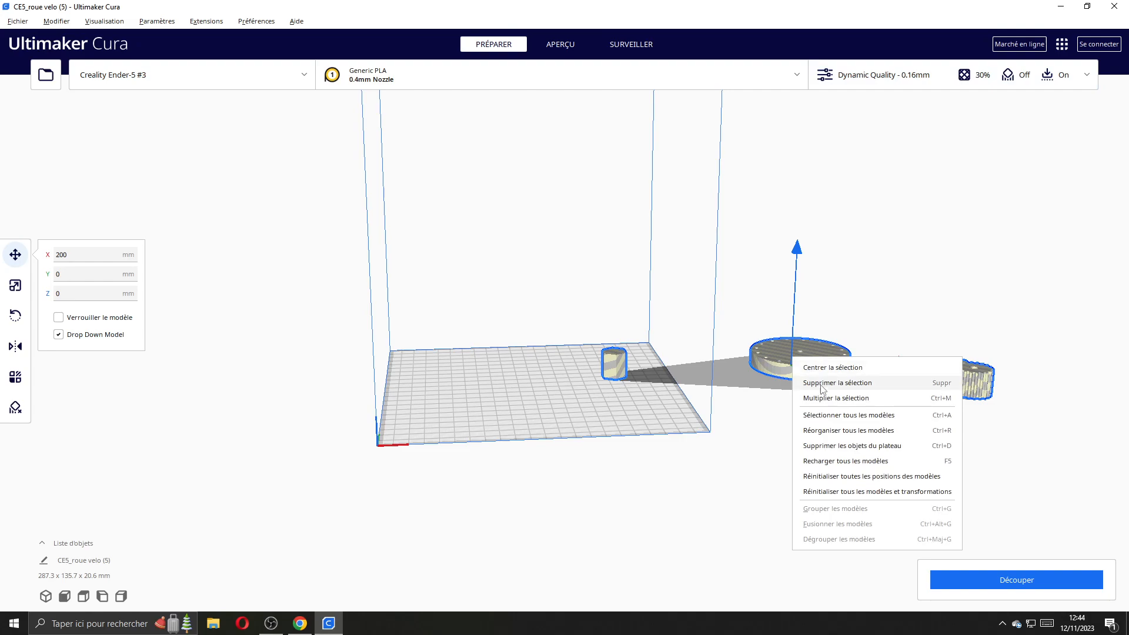
{"action": "left_click", "coordinate": [834, 446]}
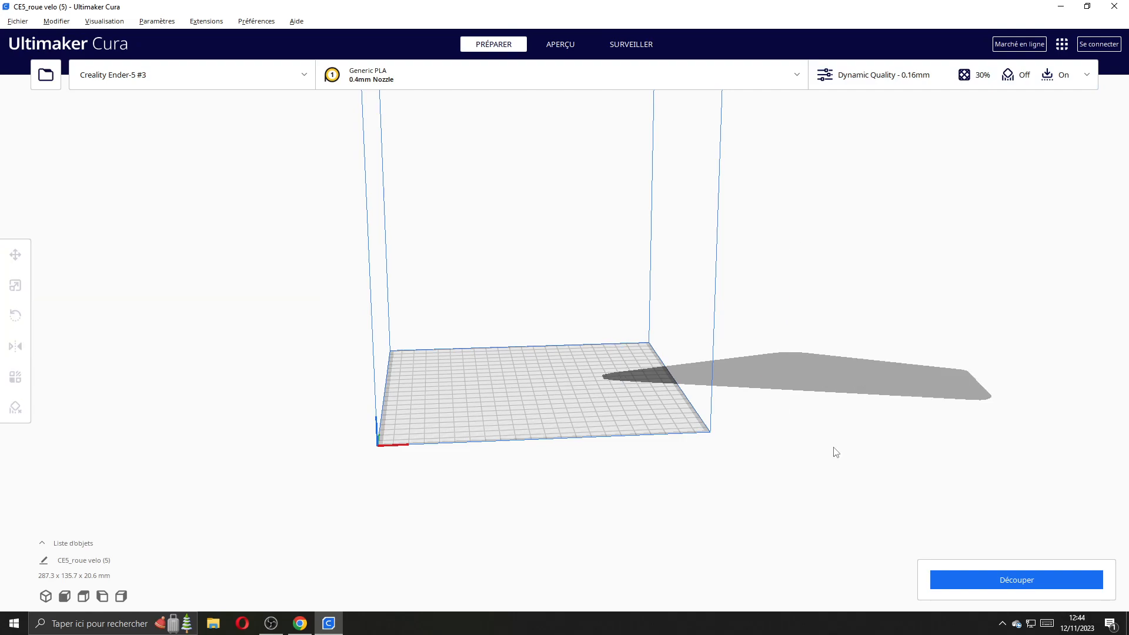
Step: Switch back to Tinkercad, maximize the browser window and select only the orange perforated disc
{"action": "left_click", "coordinate": [299, 624]}
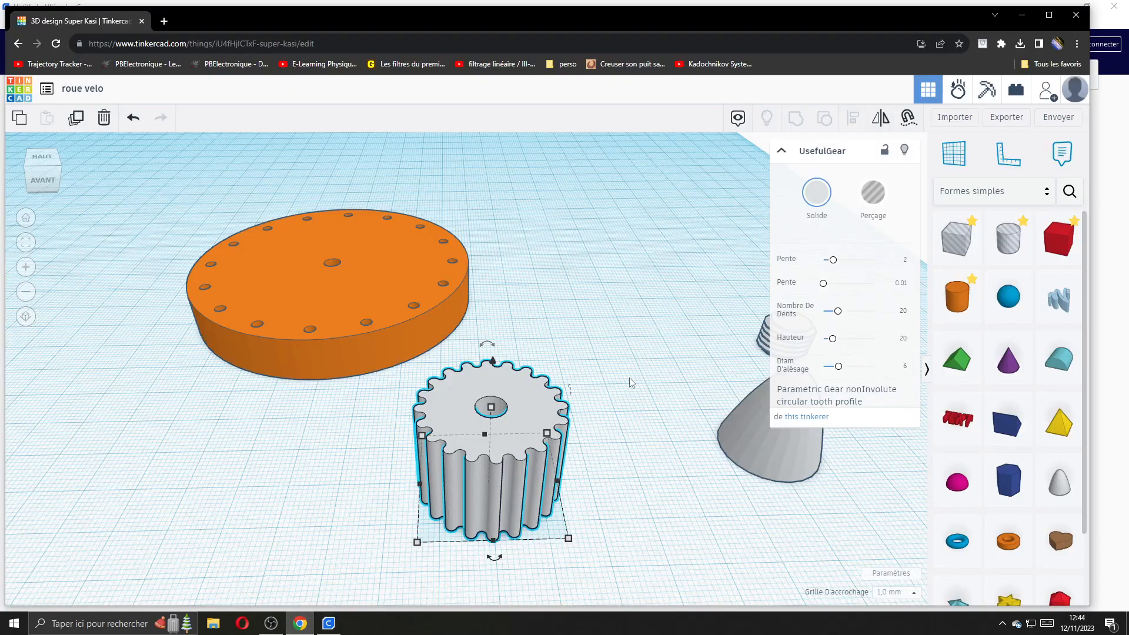
{"action": "left_click", "coordinate": [1048, 15]}
{"action": "left_click", "coordinate": [711, 238]}
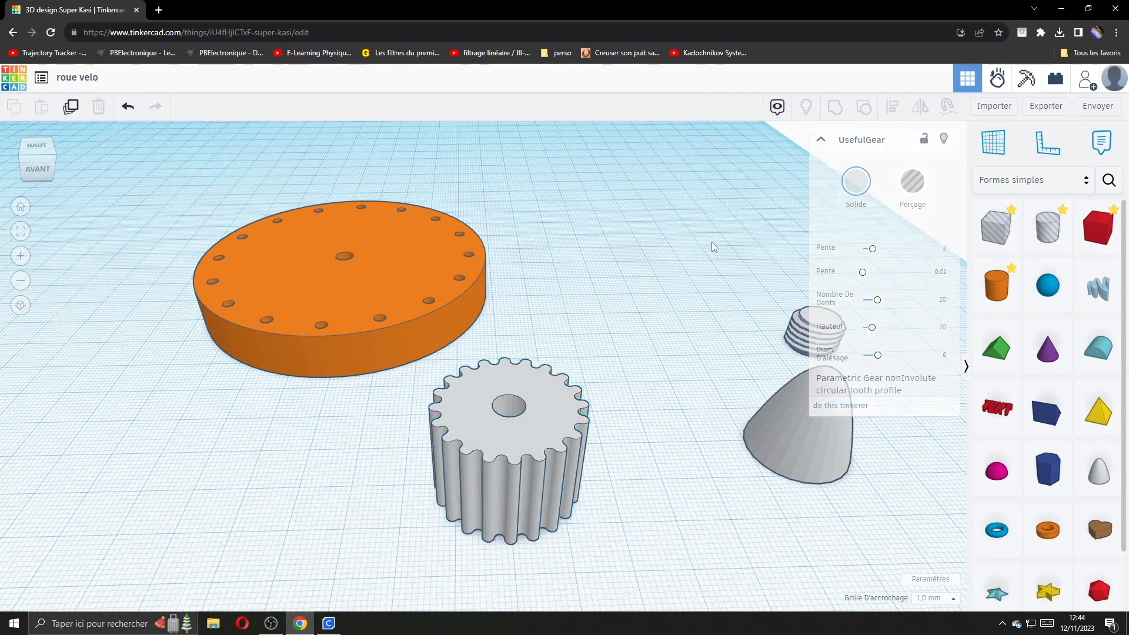
{"action": "scroll", "coordinate": [628, 355], "scroll_direction": "down", "scroll_amount": 3}
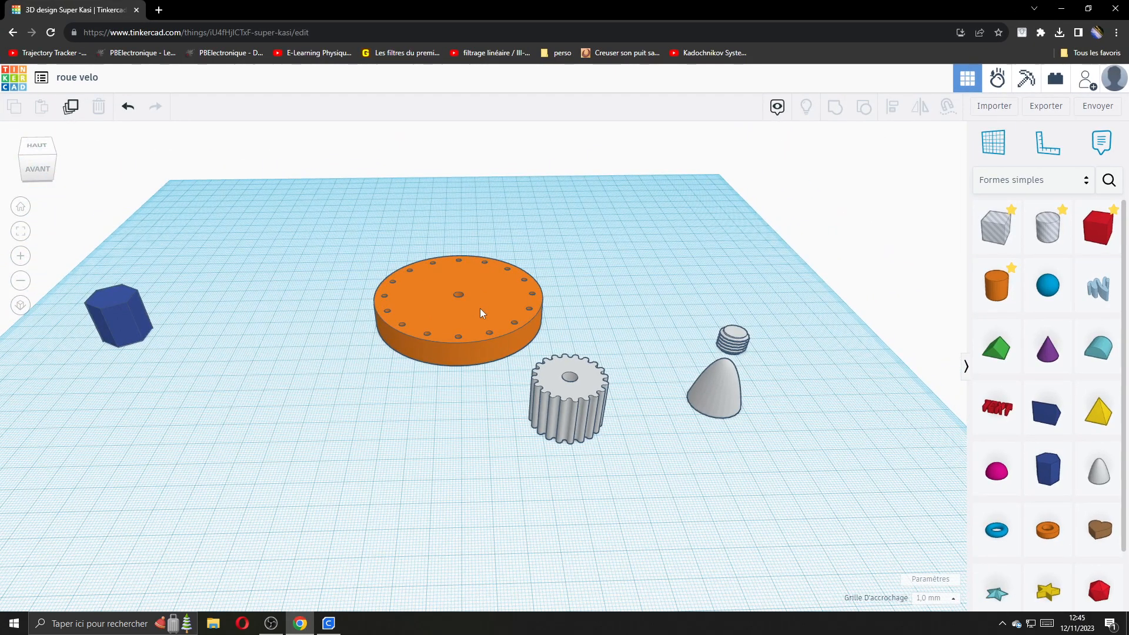
{"action": "left_click", "coordinate": [481, 293]}
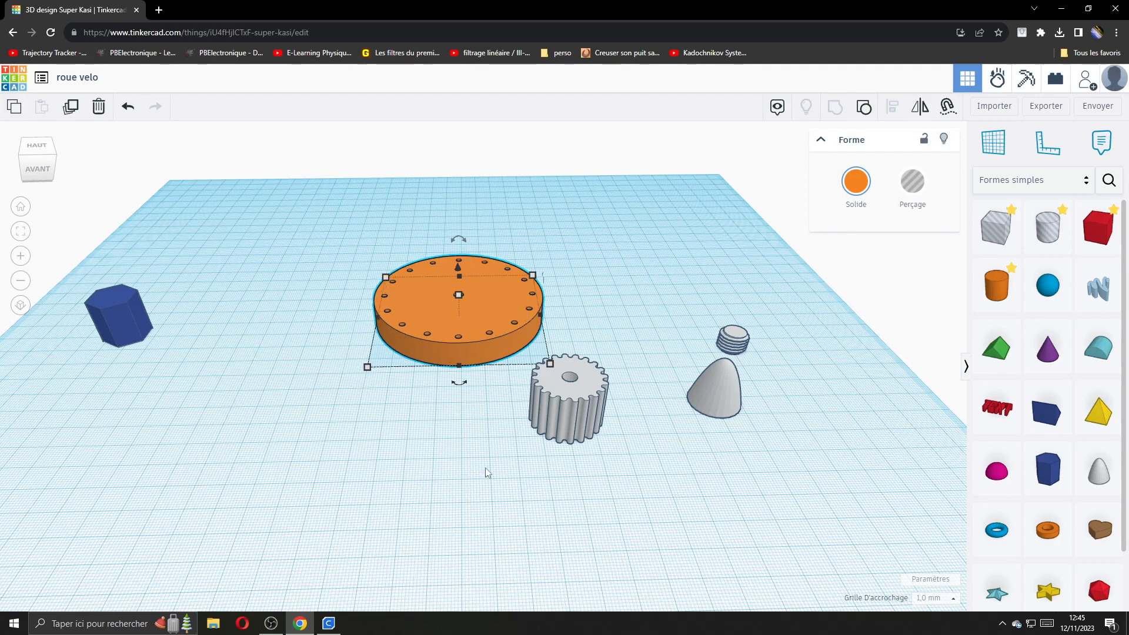
Step: Export only the selected shape ("La forme sélectionnée") as an STL file for 3D printing
{"action": "left_click", "coordinate": [1046, 106]}
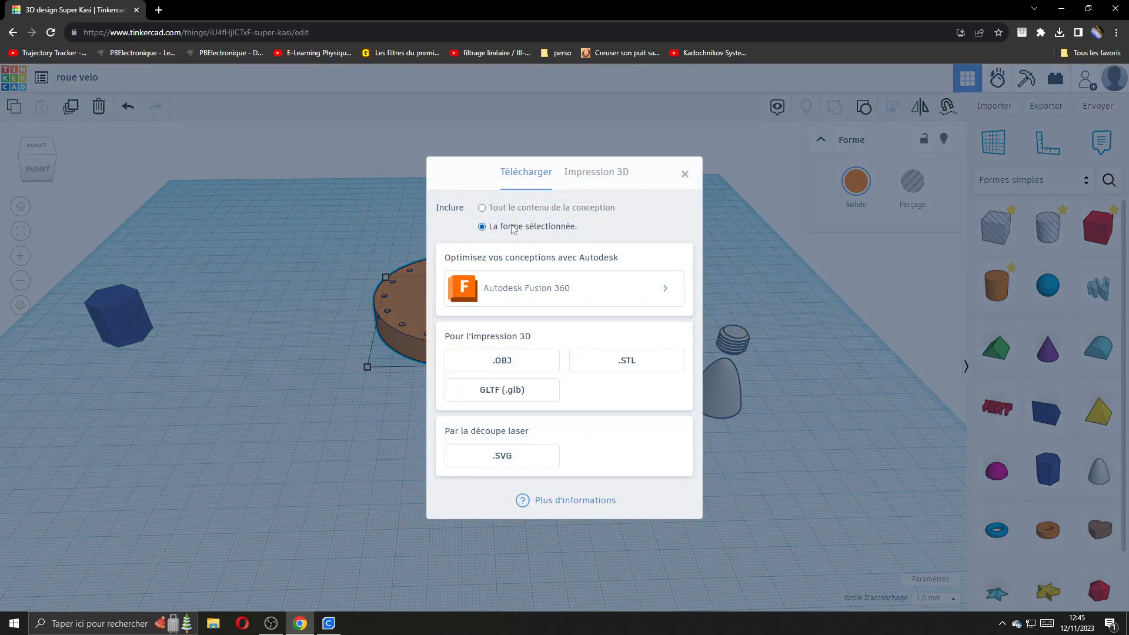
{"action": "left_click", "coordinate": [532, 208]}
{"action": "left_click", "coordinate": [533, 227]}
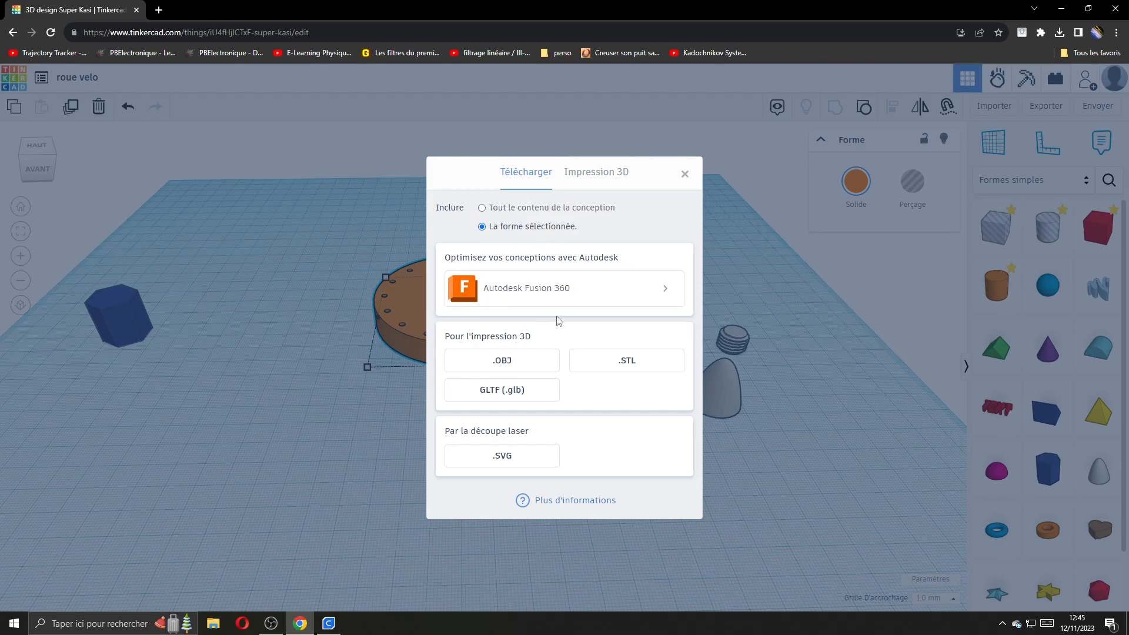
{"action": "left_click", "coordinate": [616, 361]}
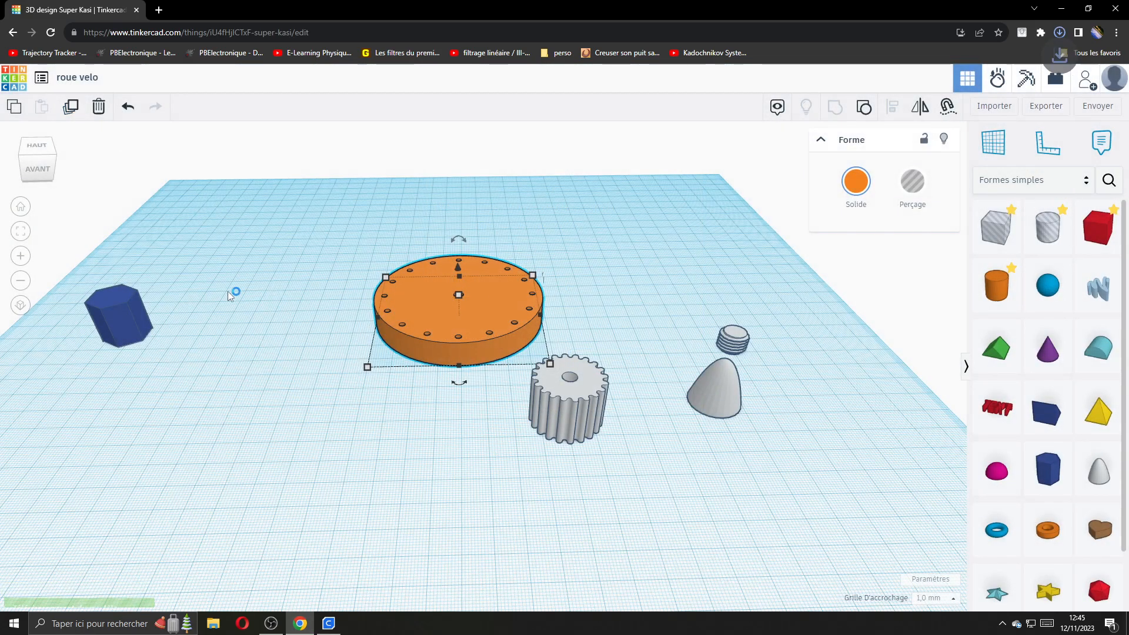
Step: Switch back to Ultimaker Cura and open "roue velo (6).stl" from the Téléchargements folder
{"action": "left_click", "coordinate": [1061, 10]}
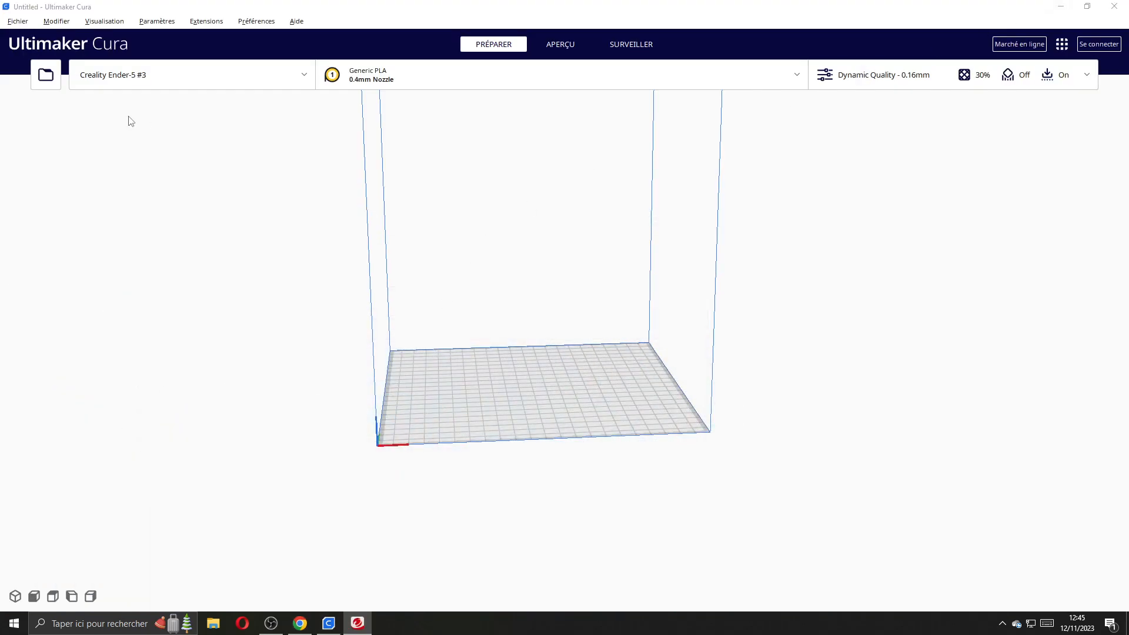
{"action": "left_click", "coordinate": [22, 23]}
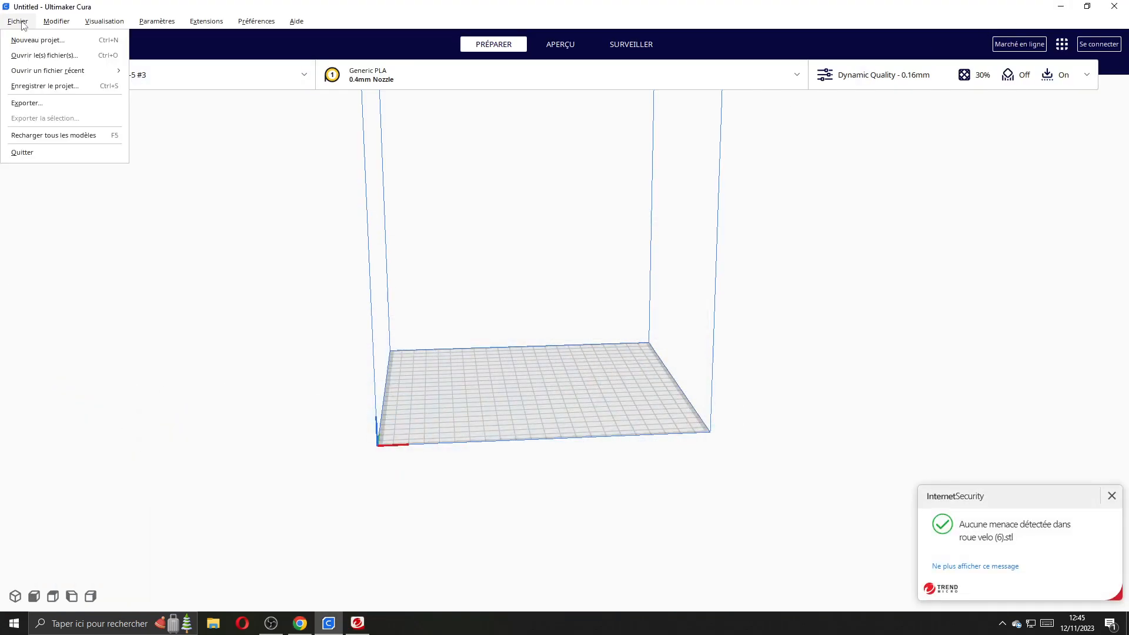
{"action": "left_click", "coordinate": [44, 56]}
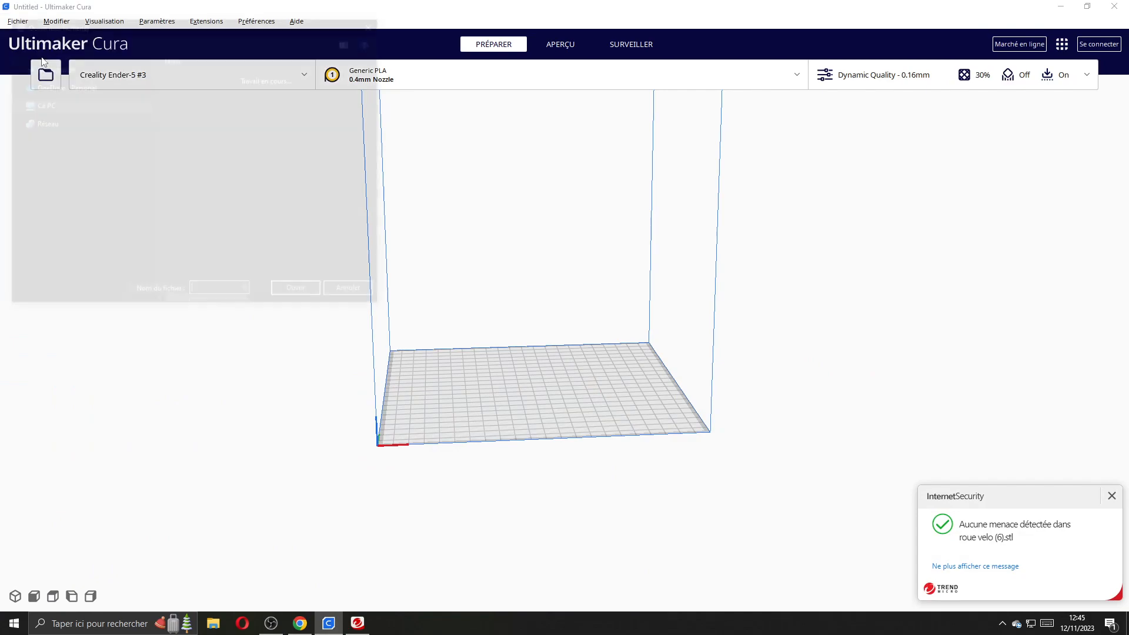
{"action": "left_click", "coordinate": [178, 115]}
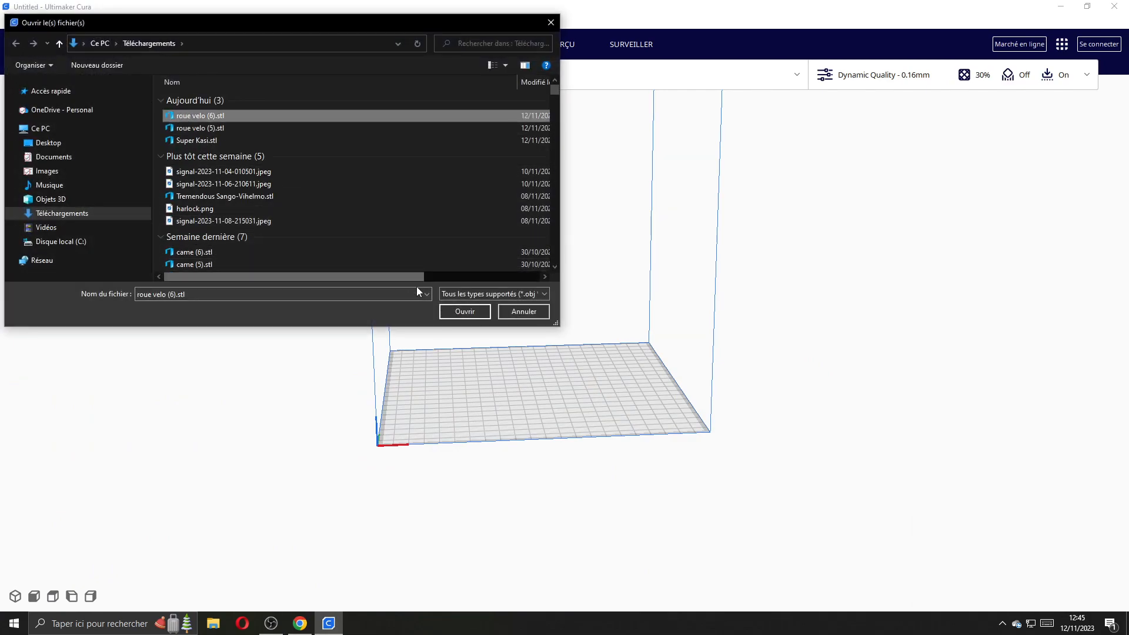
{"action": "left_click", "coordinate": [462, 311]}
Step: Slice the imported disc for the Creality Ender-5 and examine it from above on the build plate
{"action": "right_click_drag", "start_coordinate": [533, 359], "coordinate": [510, 417]}
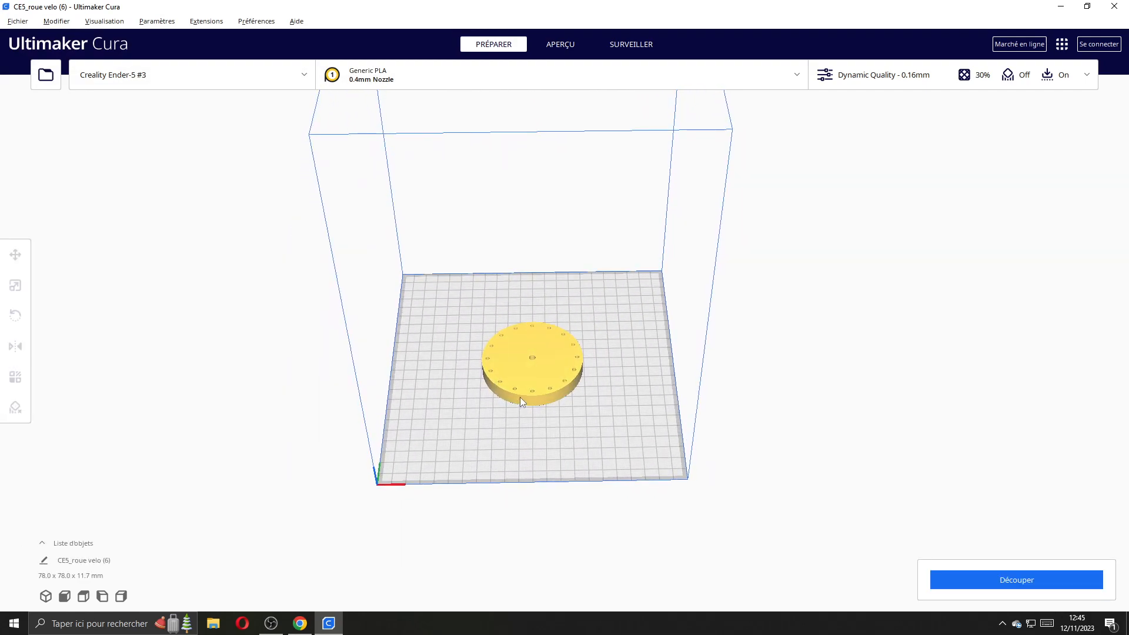
{"action": "scroll", "coordinate": [519, 397], "scroll_direction": "up", "scroll_amount": 5}
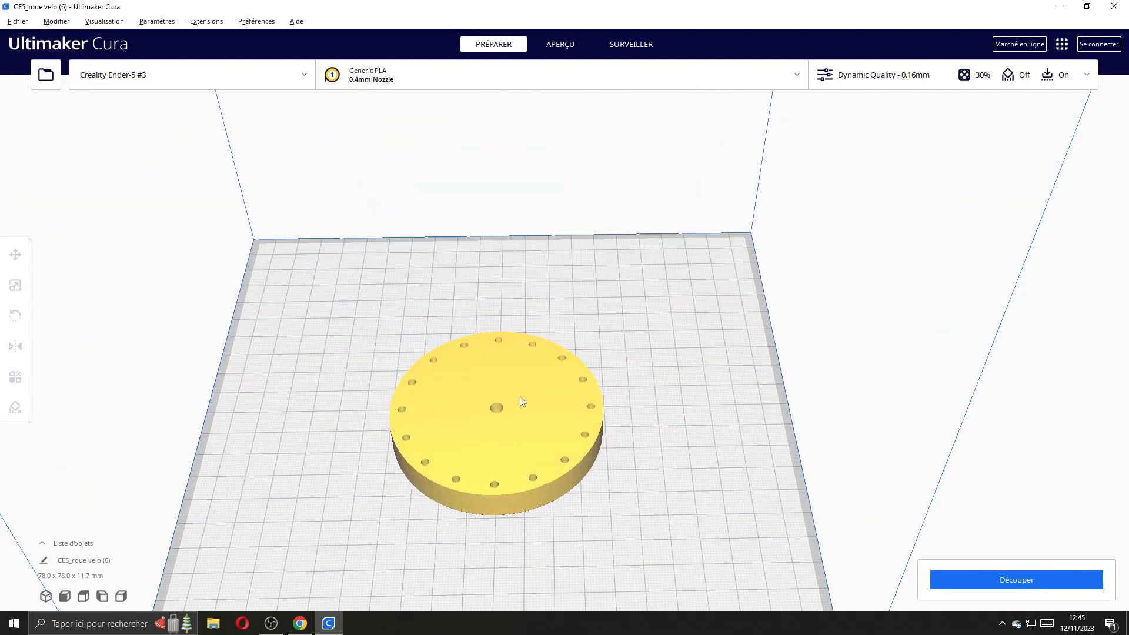
{"action": "left_click", "coordinate": [1016, 580]}
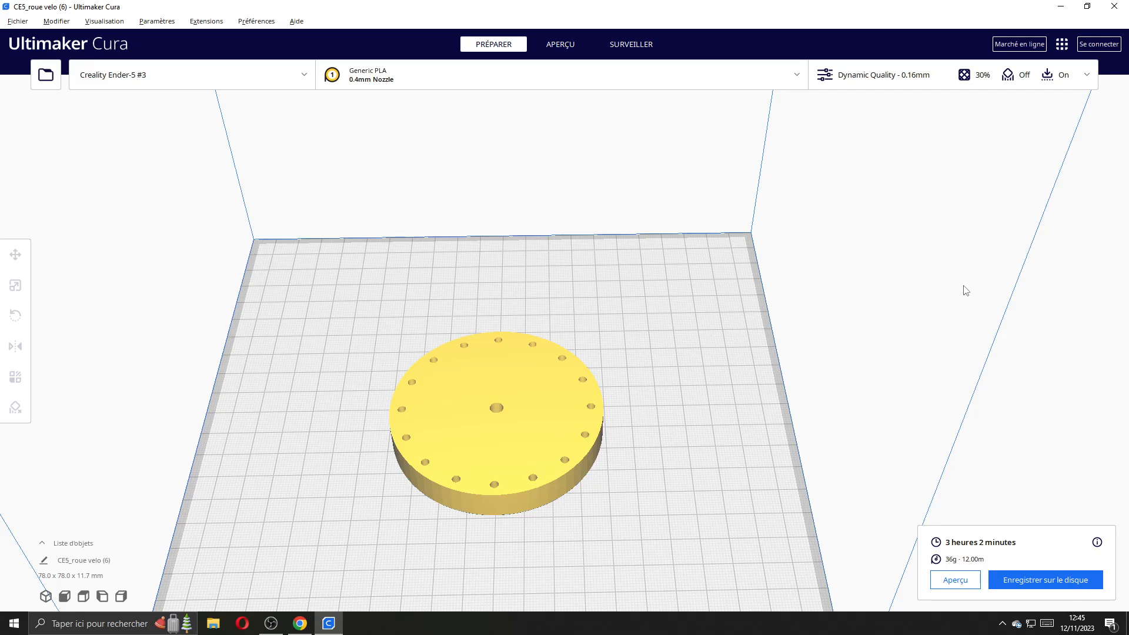
{"action": "right_click_drag", "start_coordinate": [754, 317], "coordinate": [702, 294]}
{"action": "right_click_drag", "start_coordinate": [700, 244], "coordinate": [699, 387]}
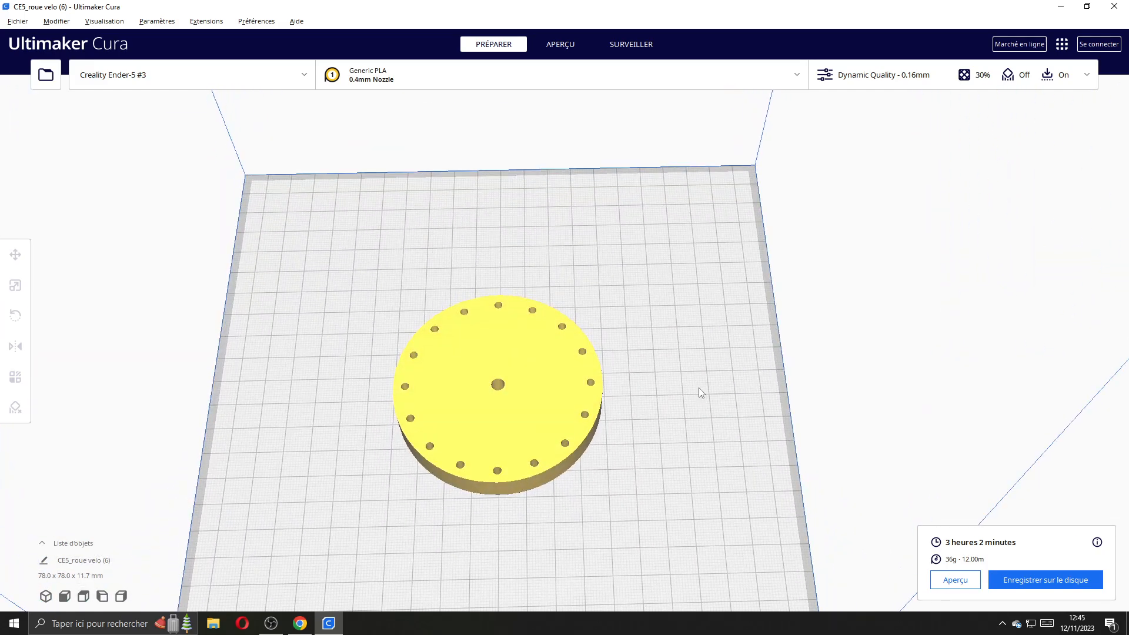
{"action": "scroll", "coordinate": [699, 386], "scroll_direction": "down", "scroll_amount": 3}
{"action": "scroll", "coordinate": [658, 363], "scroll_direction": "down", "scroll_amount": 3}
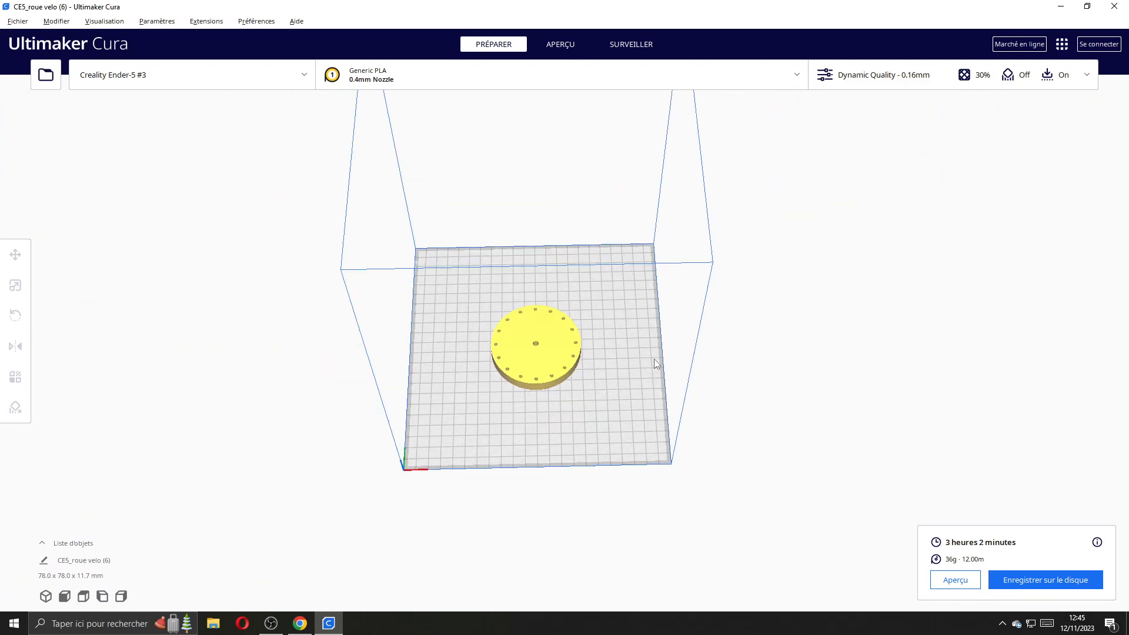